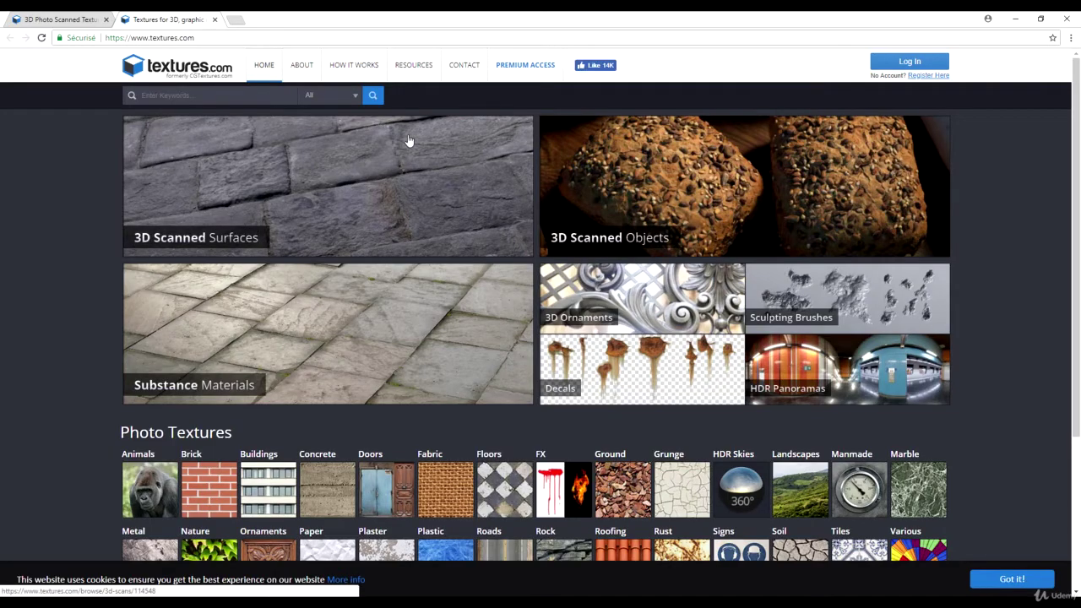
Step: Search the texture library for "ivy"
scroll(591, 228, down, 1)
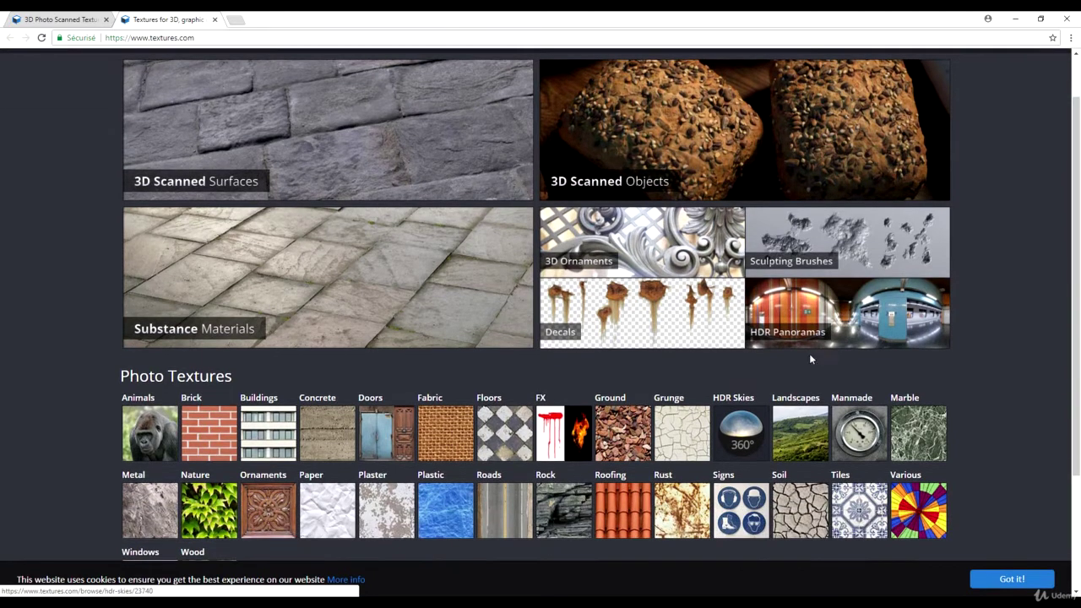
scroll(558, 253, up, 1)
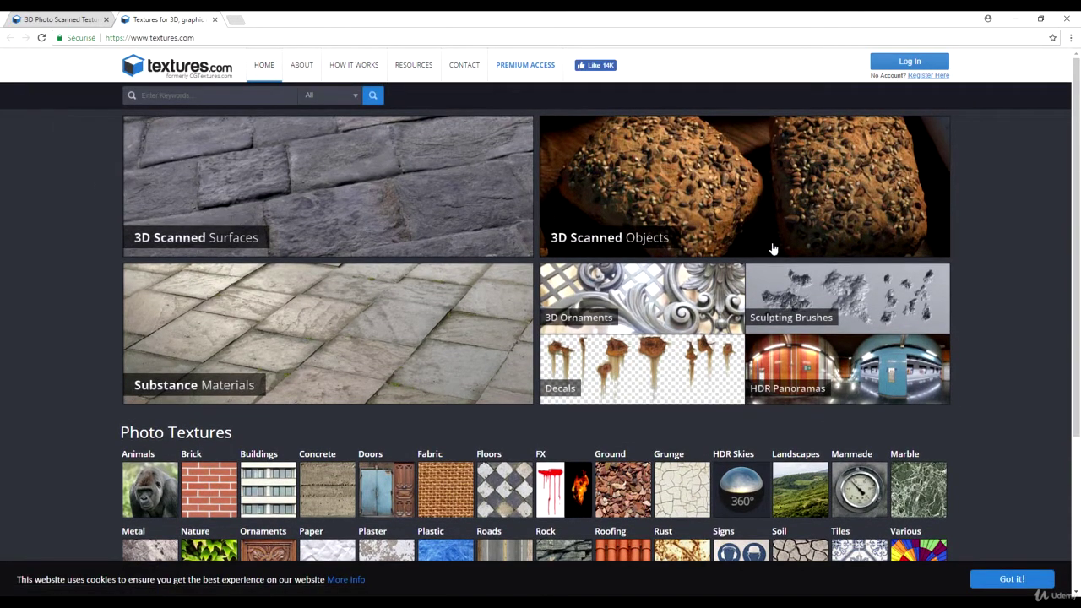
click(263, 99)
text(ivy)
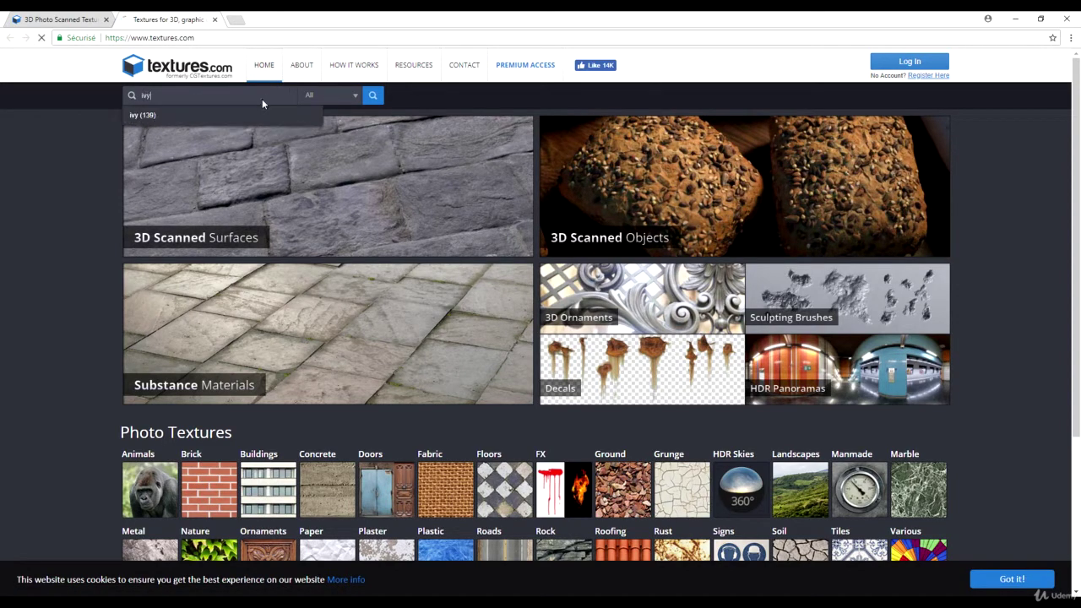
key(Return)
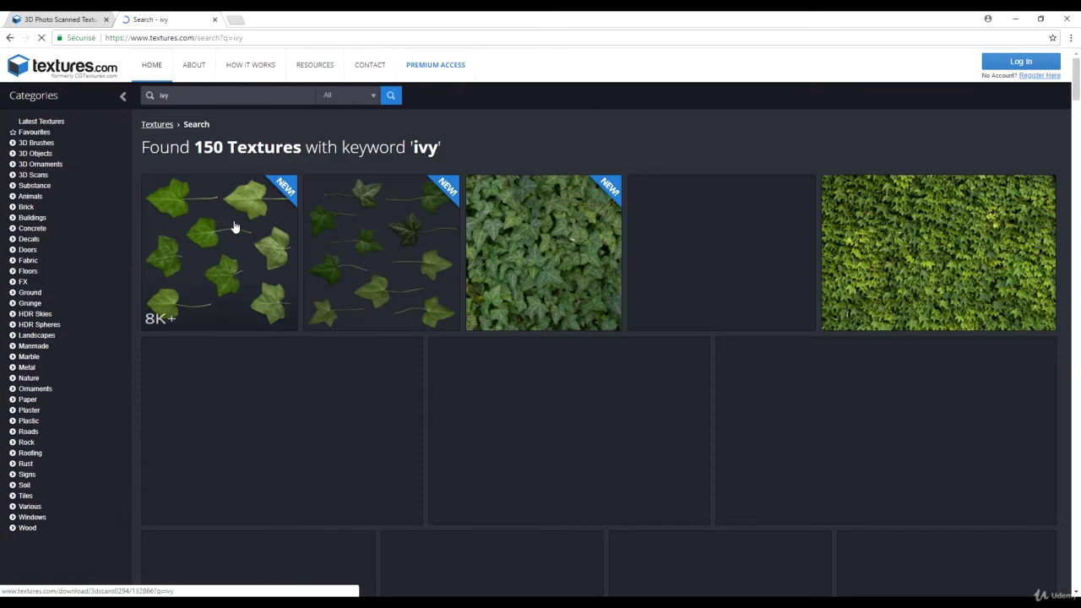
Step: Open the first two ivy leaf atlas results in separate tabs and close the search results and 3D scan tabs
middle_click(234, 228)
middle_click(398, 241)
middle_click(199, 15)
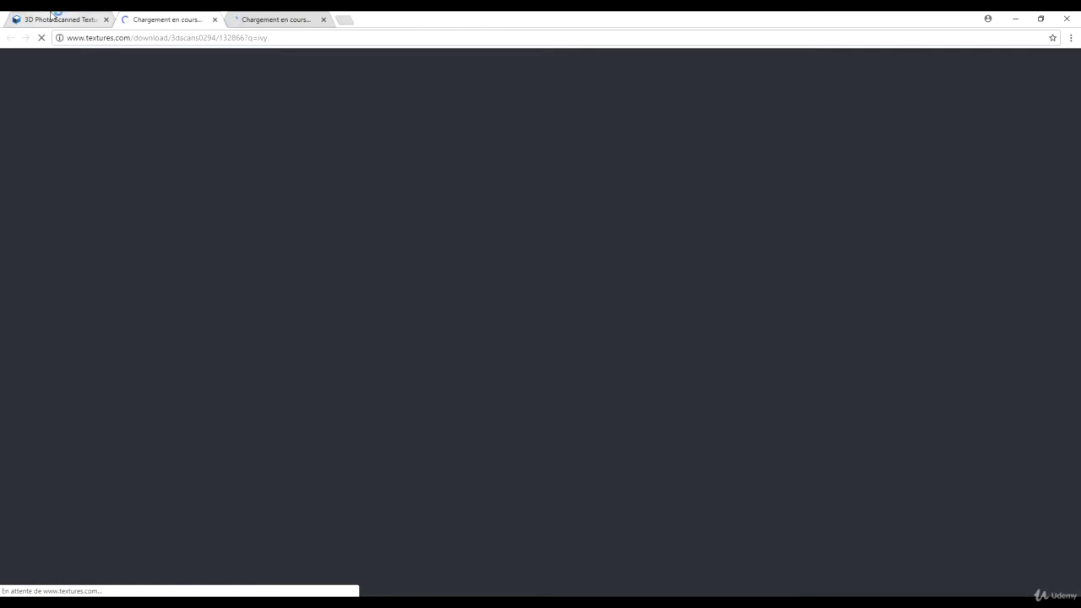
middle_click(58, 17)
Step: Examine the texture maps of both 3D scanned ivy leaf atlases, including normal, roughness, translucency and alpha
scroll(330, 295, down, 5)
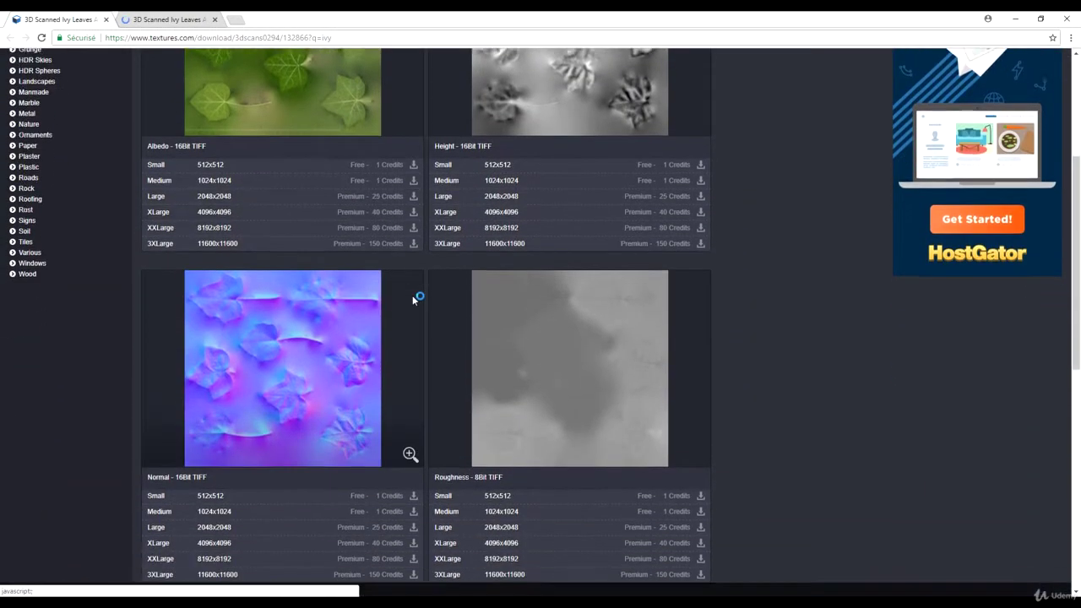
scroll(413, 311, up, 2)
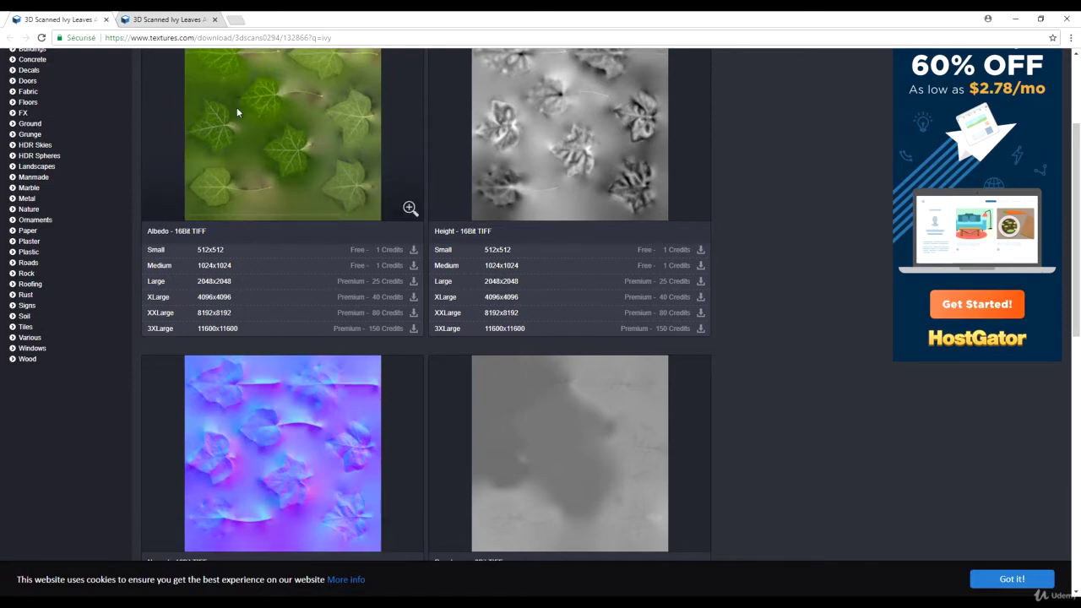
click(169, 18)
scroll(318, 293, down, 1)
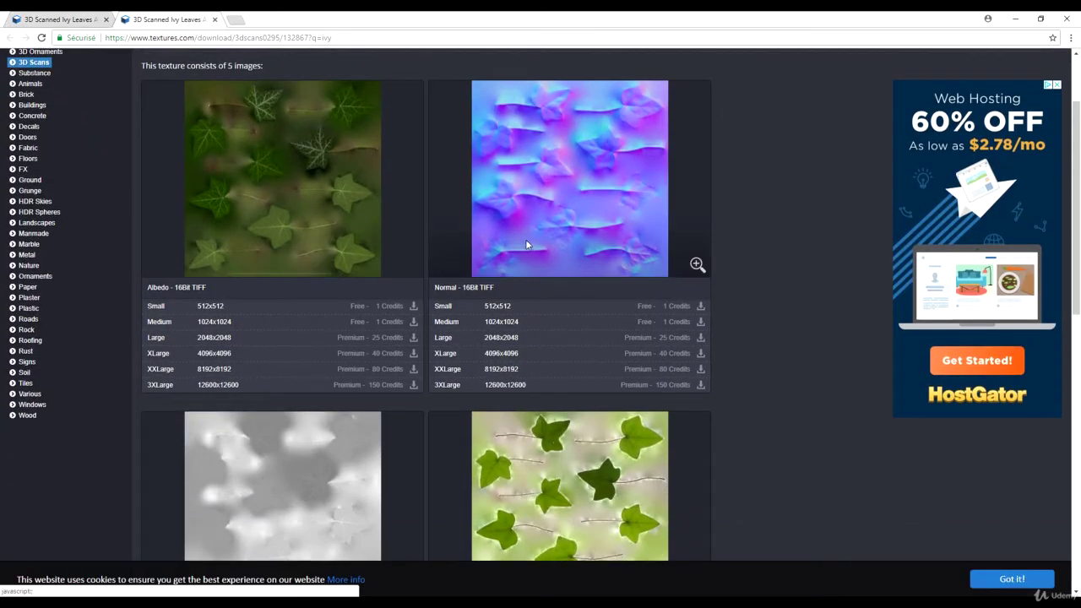
scroll(321, 191, down, 1)
scroll(283, 194, up, 2)
scroll(505, 343, down, 3)
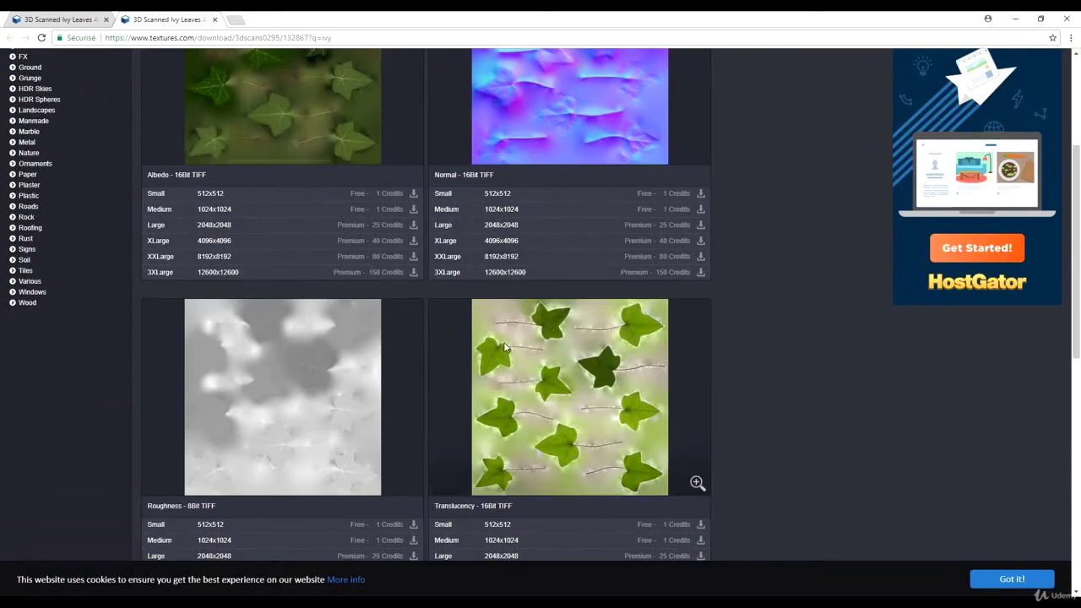
scroll(501, 340, up, 2)
scroll(367, 316, up, 1)
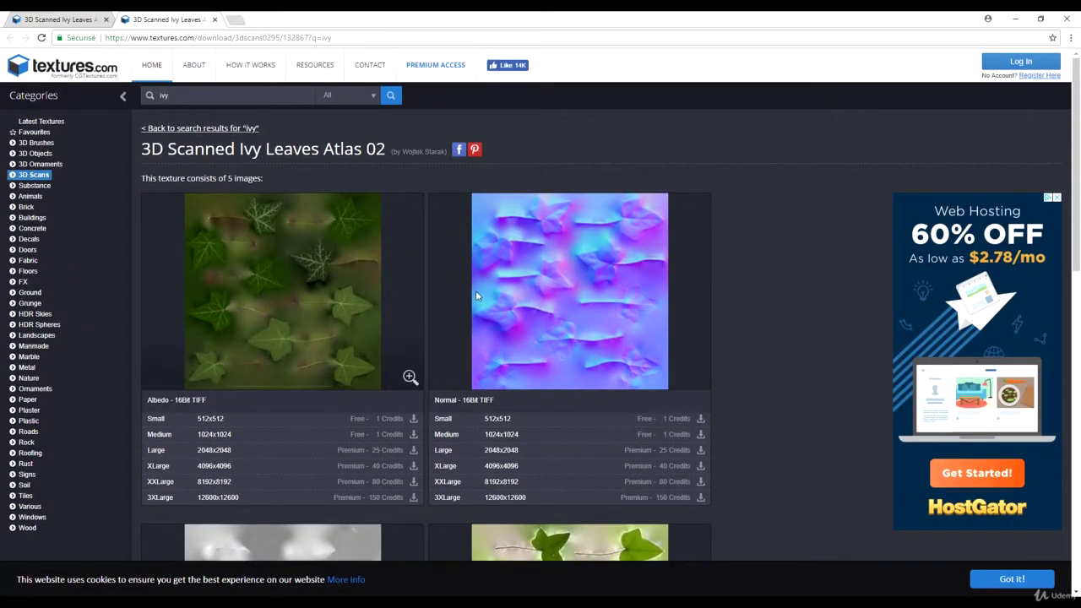
scroll(629, 264, down, 3)
scroll(629, 263, down, 3)
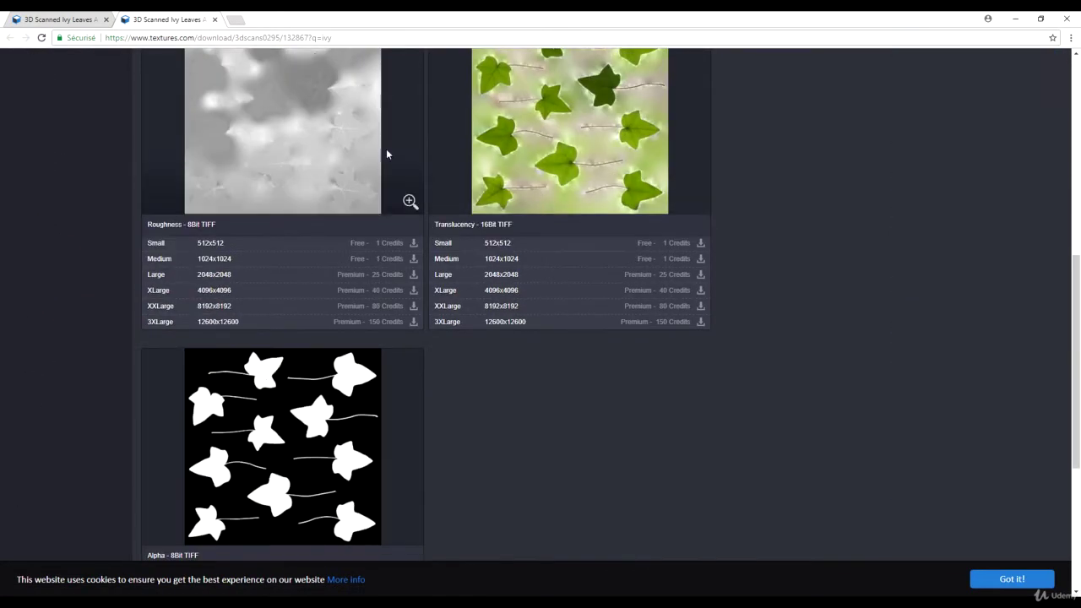
scroll(294, 346, down, 2)
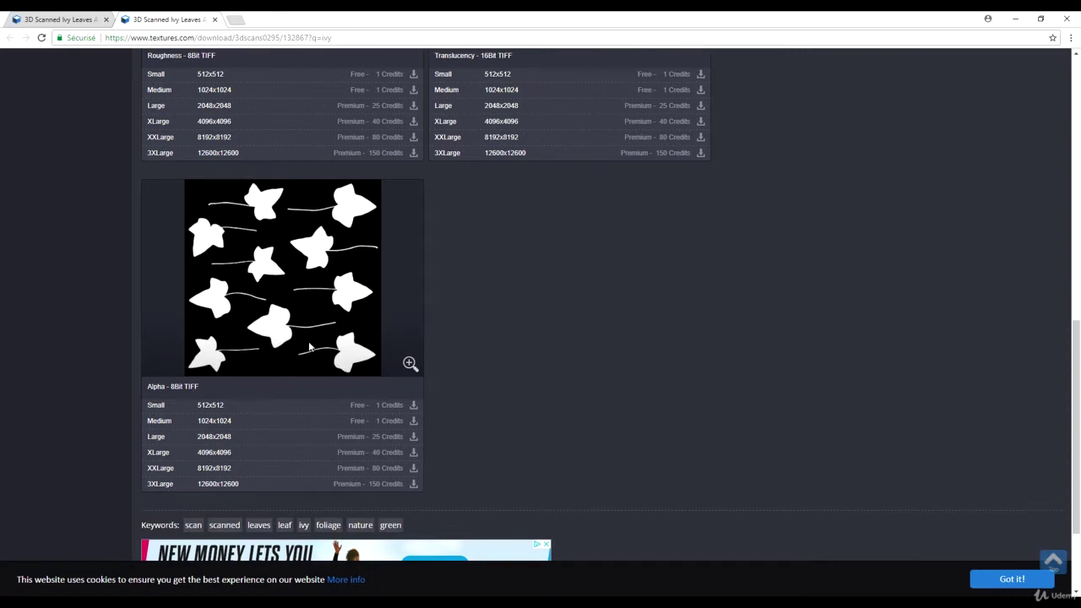
scroll(193, 360, up, 7)
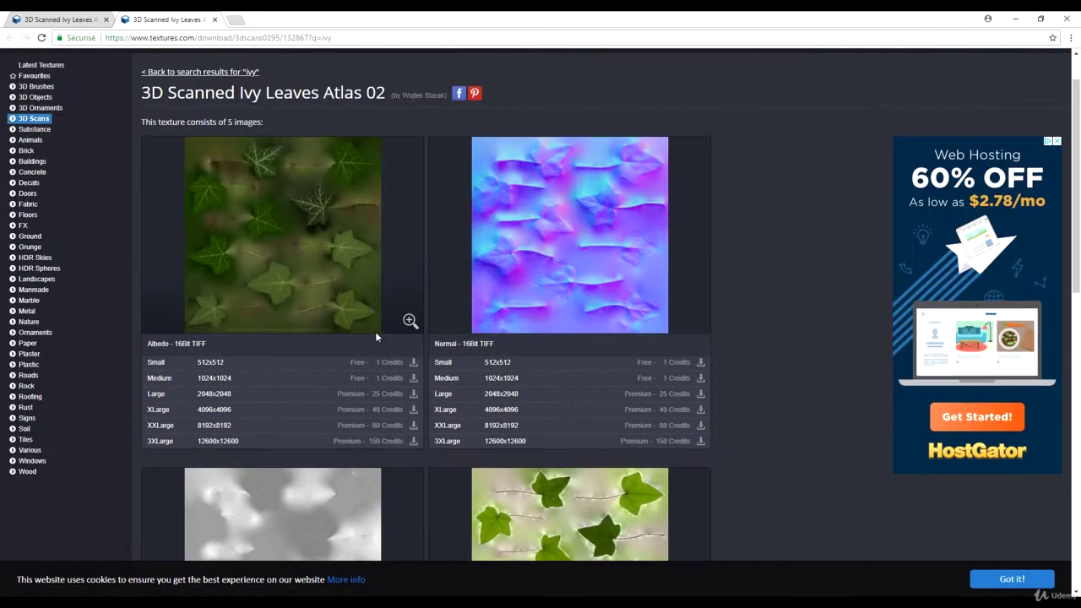
scroll(401, 294, down, 3)
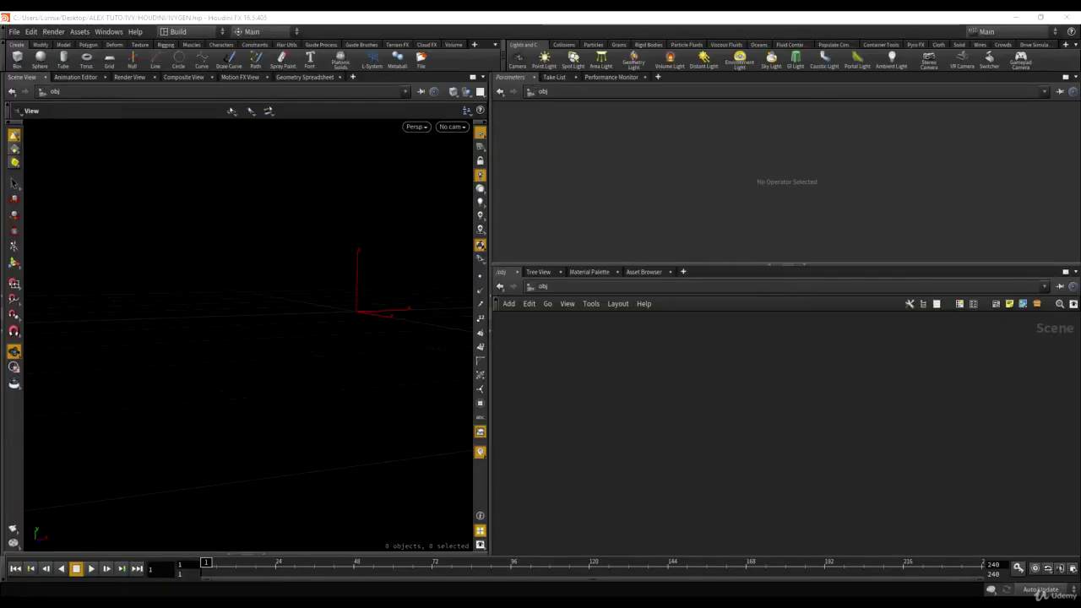
Step: Switch to Windows Photo Viewer, review the IvyLeaves02 512 maps from albedo through translucency, and close the viewer
key(alt+Tab)
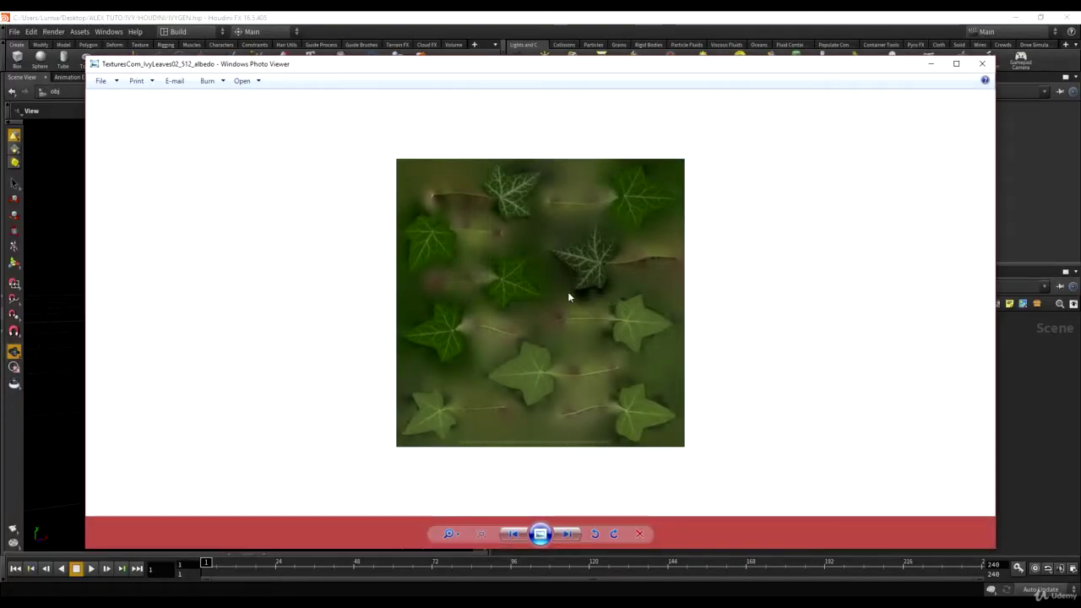
click(566, 536)
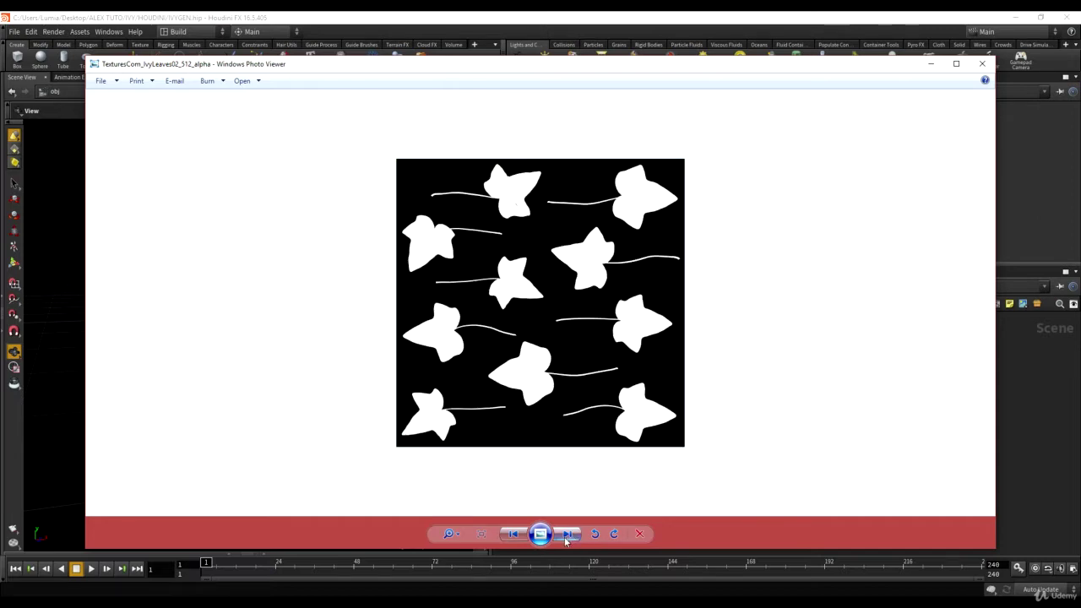
click(567, 535)
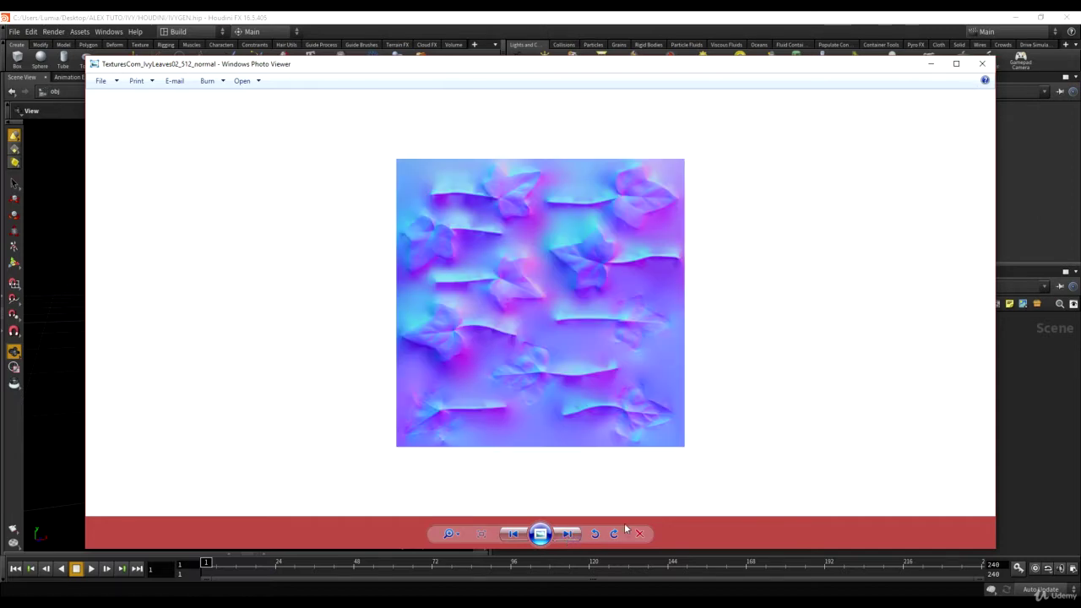
click(571, 535)
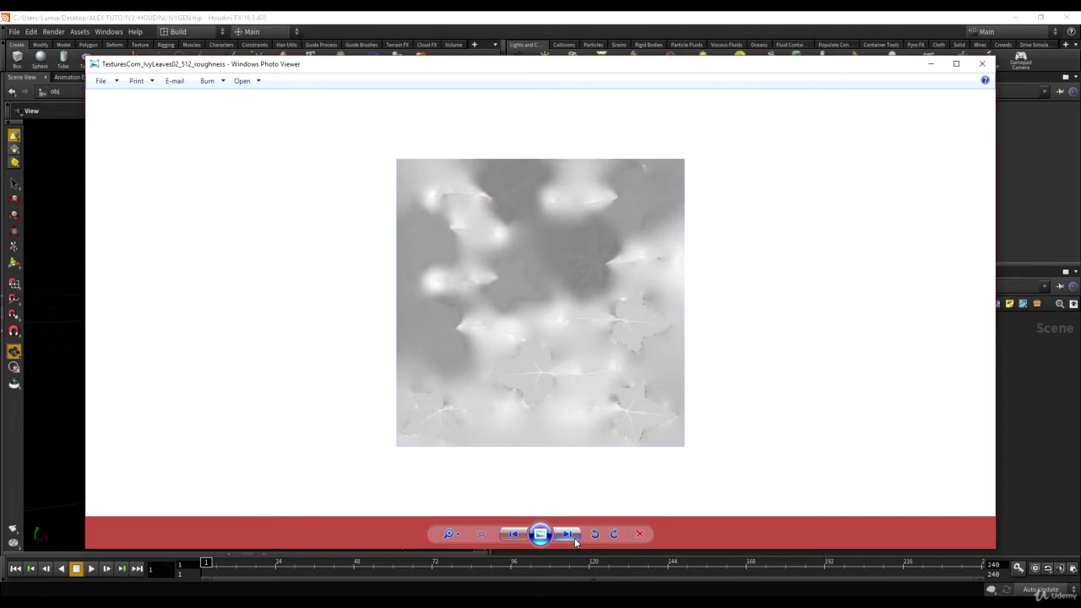
click(575, 539)
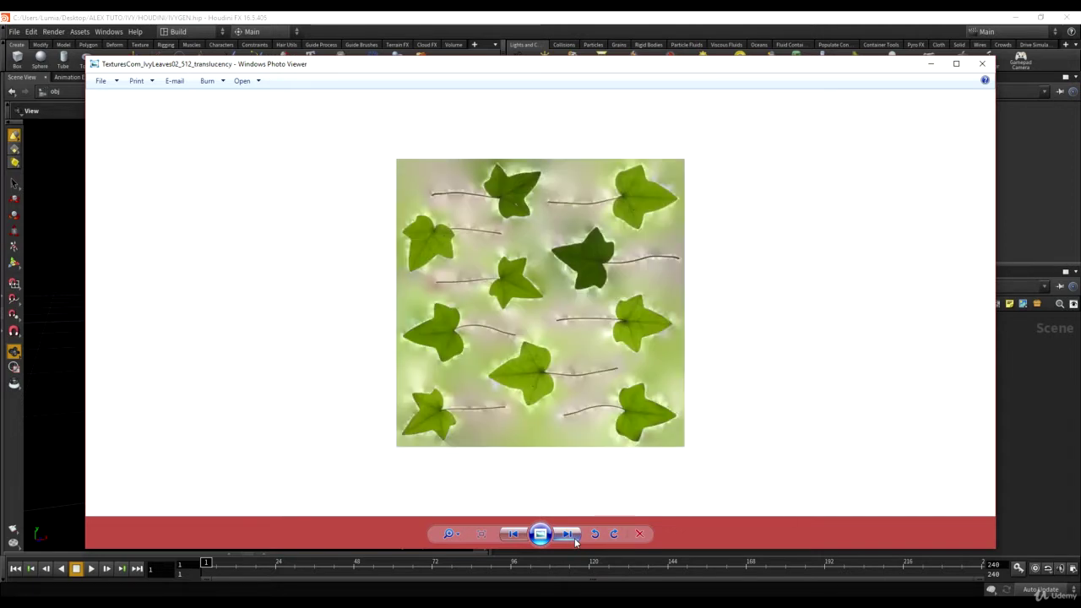
click(980, 67)
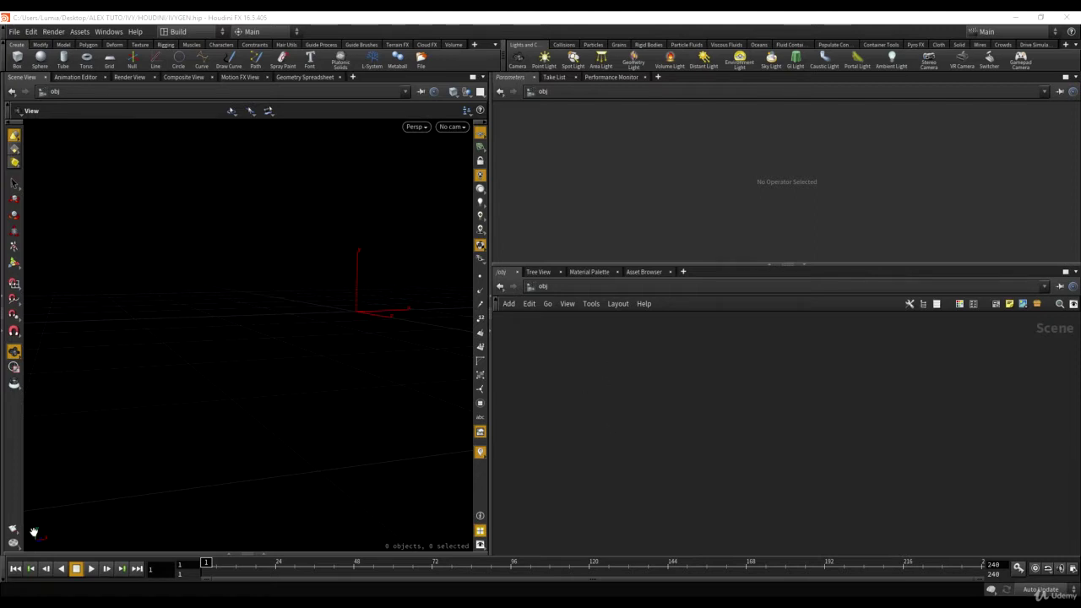
Step: Hide the playbar and the shelf, and collapse the parameters pane above the network view
click(2, 579)
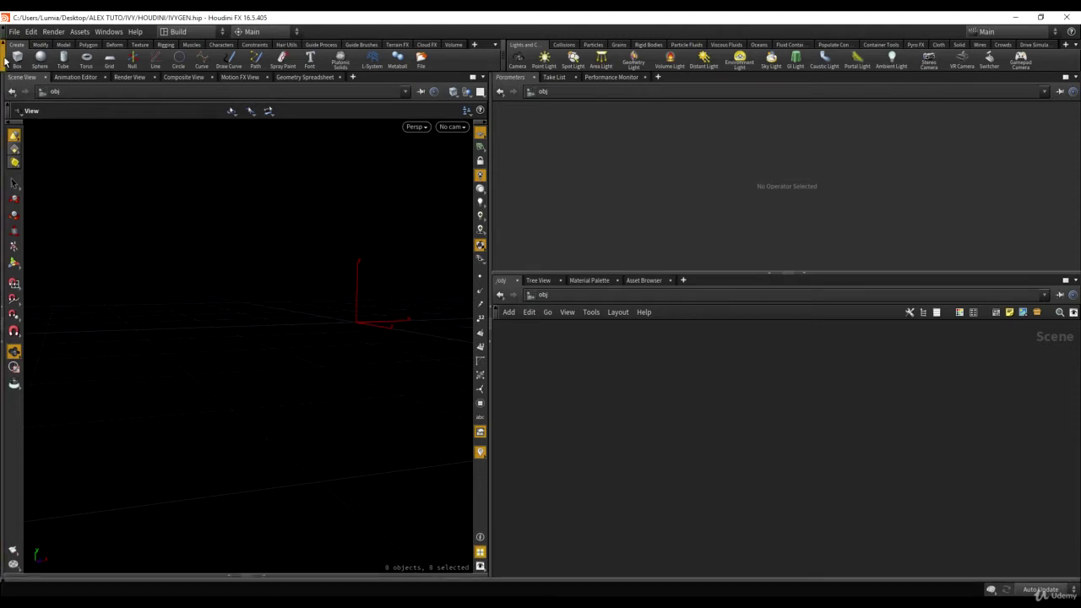
click(3, 70)
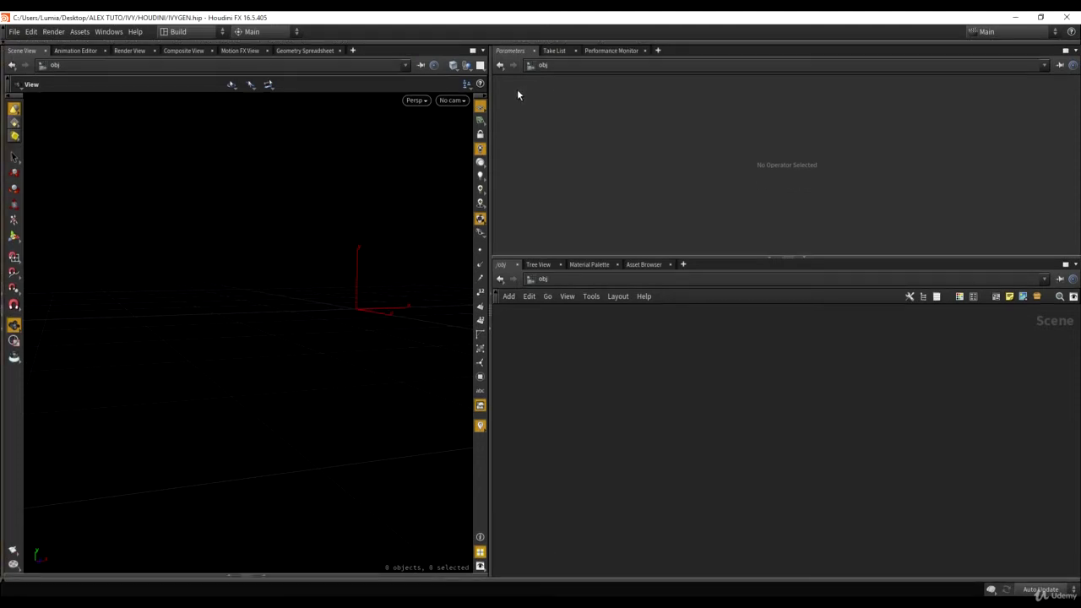
click(771, 256)
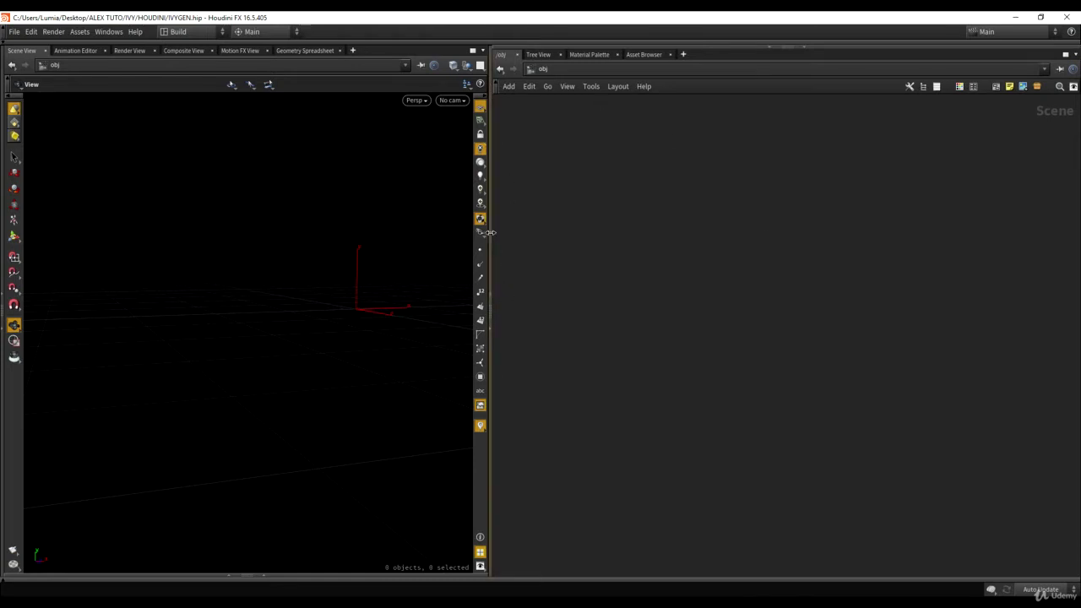
Step: Split the network pane left/right, set the new pane to Parameters, and save the scene
click(502, 56)
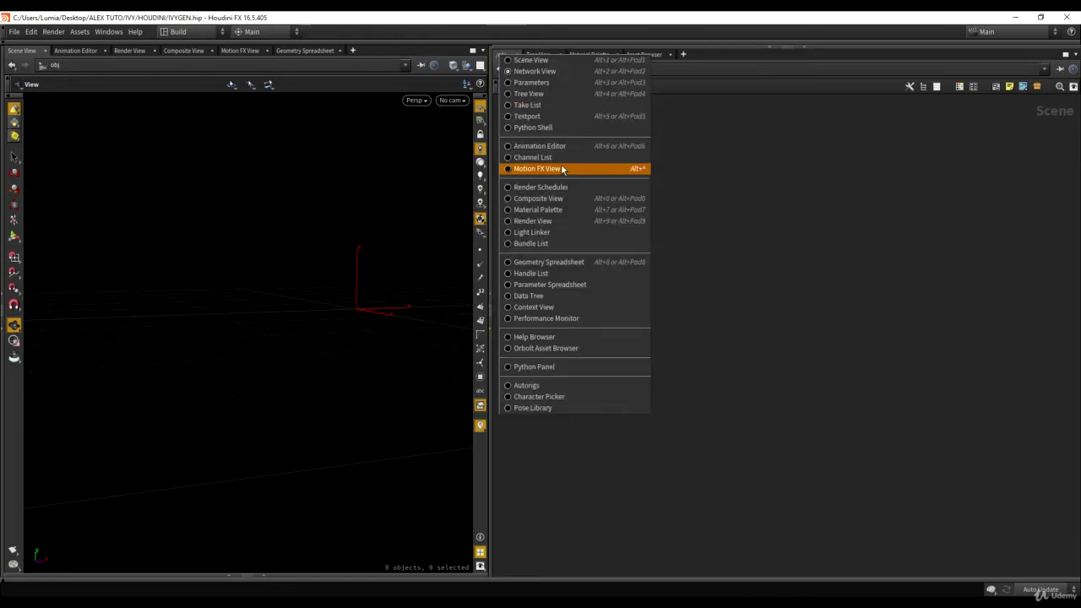
key(Escape)
click(1075, 54)
mouse_move(998, 236)
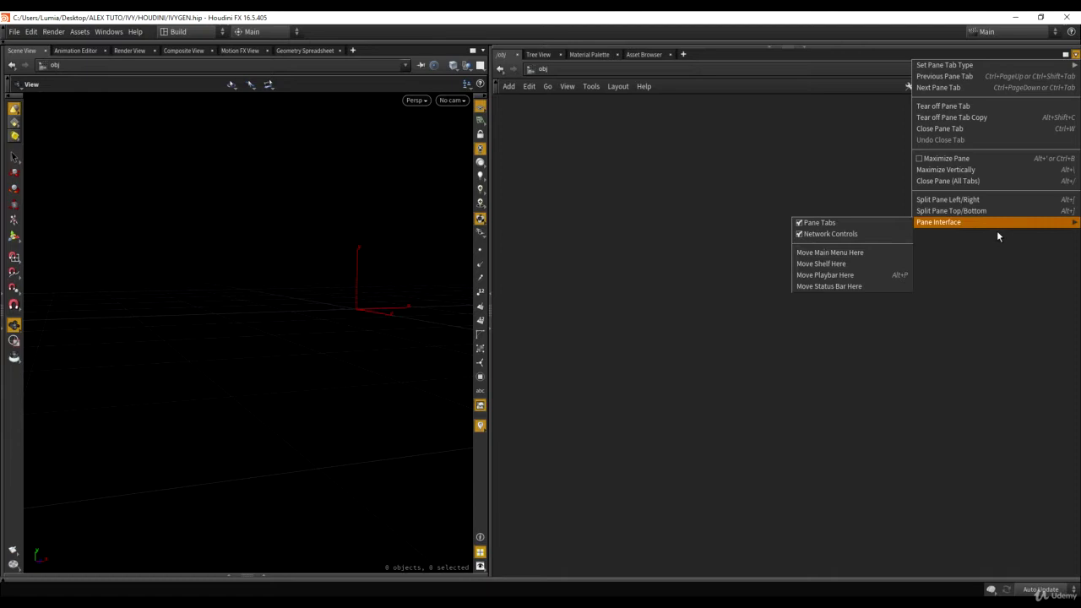
click(966, 201)
click(799, 56)
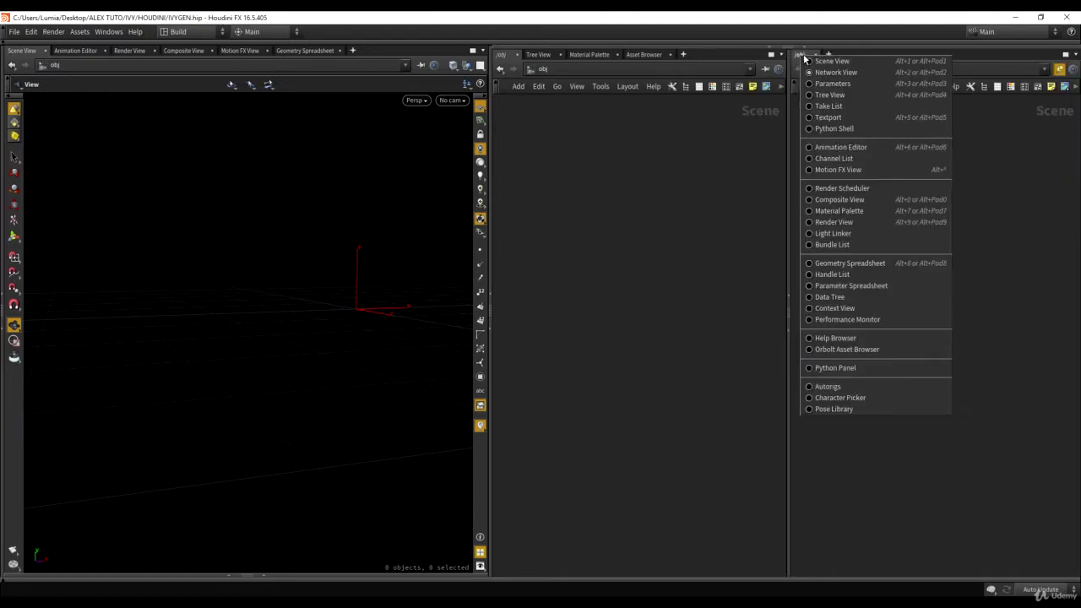
click(839, 84)
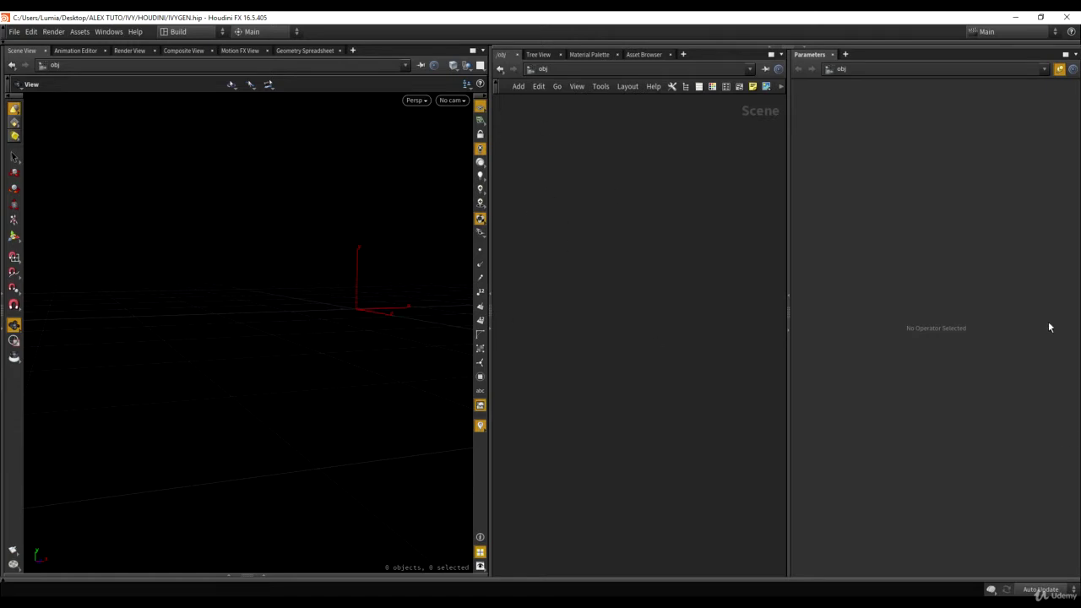
key(ctrl+s)
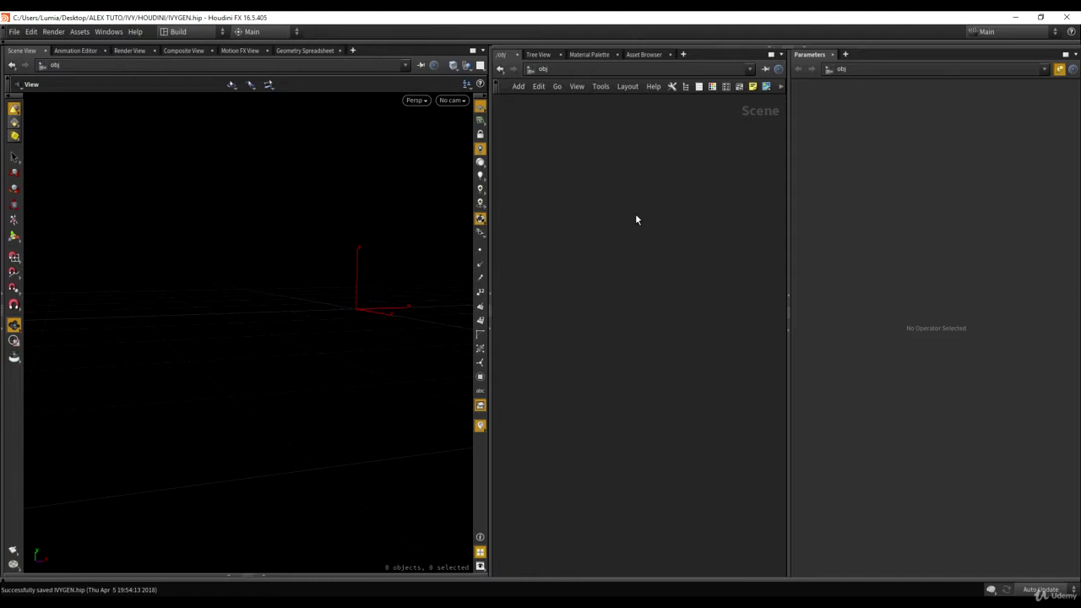
Step: Create a Geometry object in the scene network and name it IVY_TOOL
key(Tab)
text(geo)
key(Return)
click(591, 215)
double_click(616, 215)
text(M)
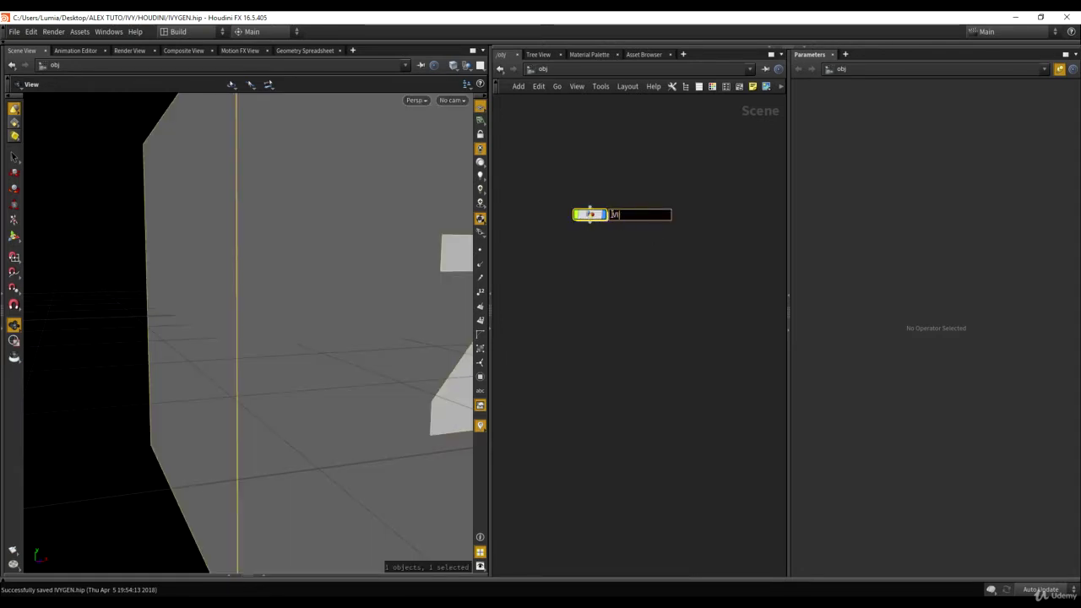
text(IVY_TOOL)
key(Return)
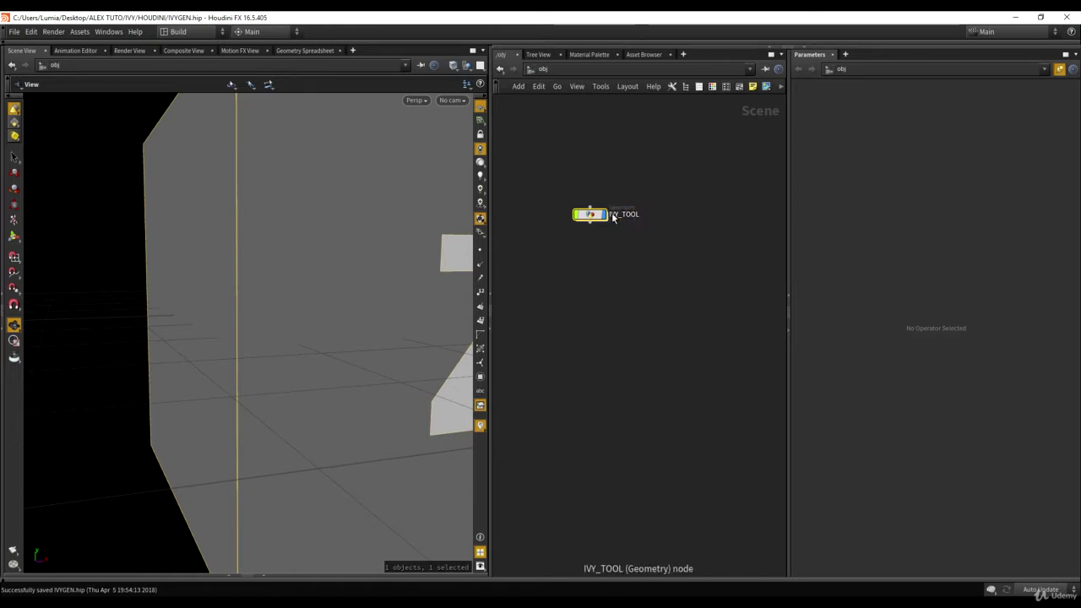
Step: Inside the IVY_TOOL object, change the viewport lighting mode and delete the default file node
double_click(590, 214)
scroll(310, 289, down, 1)
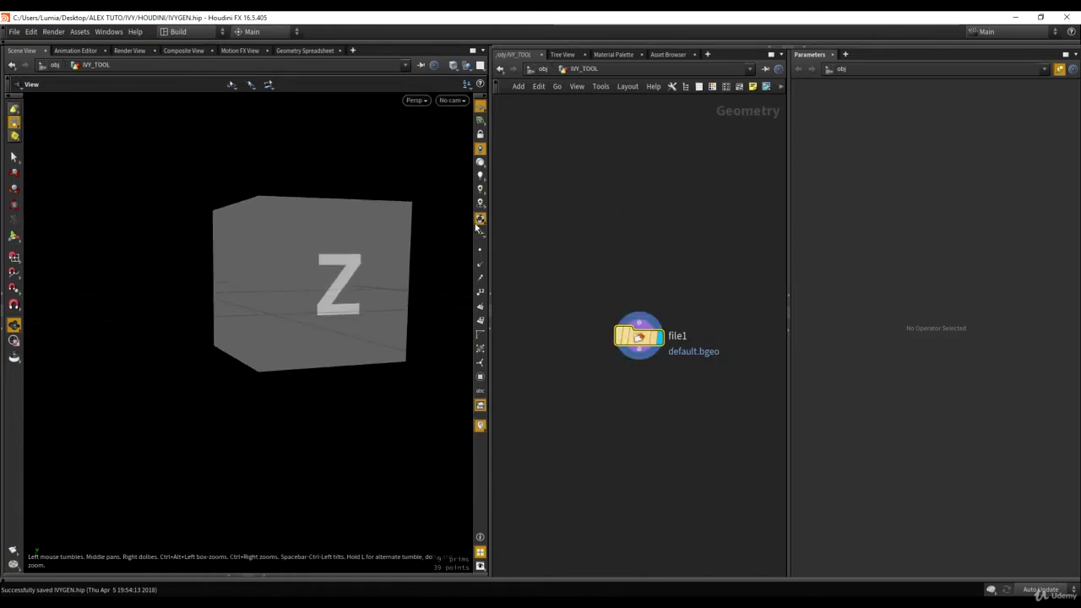
click(482, 163)
drag(443, 179, 402, 237)
drag(594, 278, 838, 464)
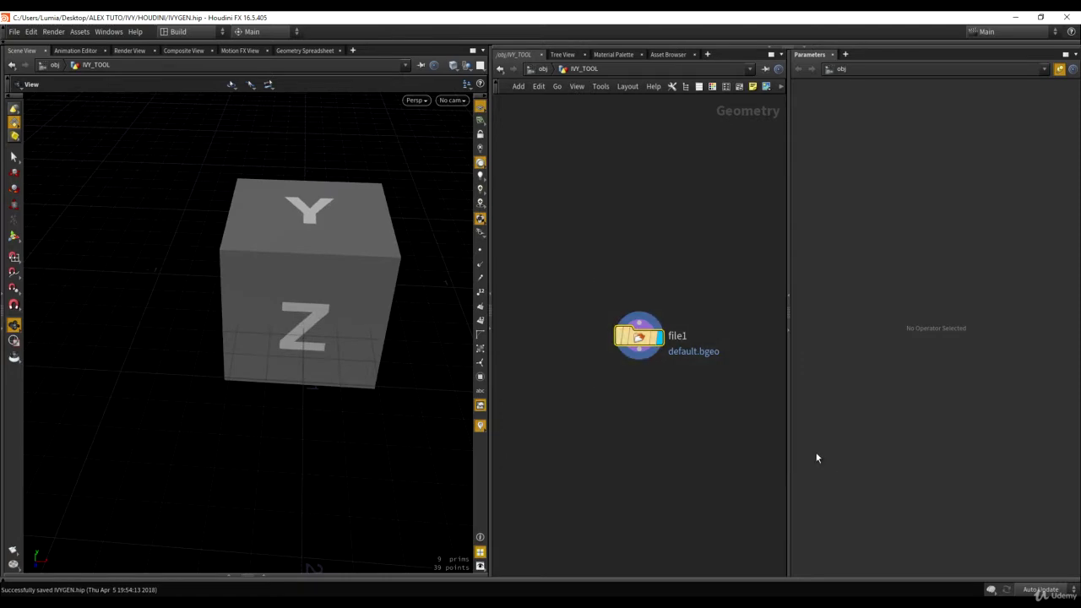
key(Delete)
Step: Add a Trace node to the IVY_TOOL network and make the Parameters pane follow the node selection
key(Tab)
text(trace)
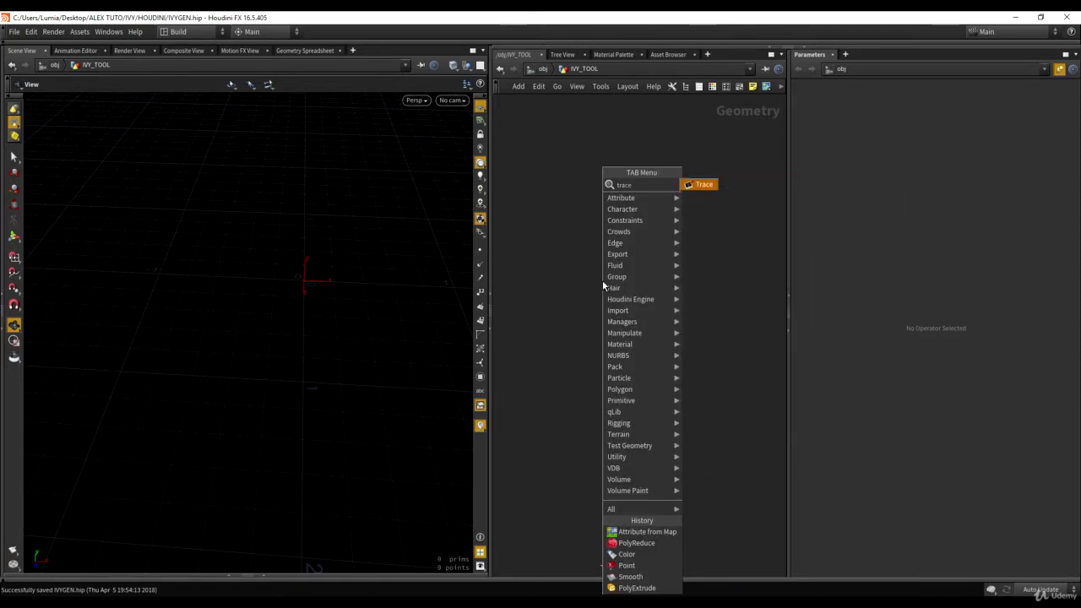
key(Return)
click(591, 250)
drag(554, 201, 675, 351)
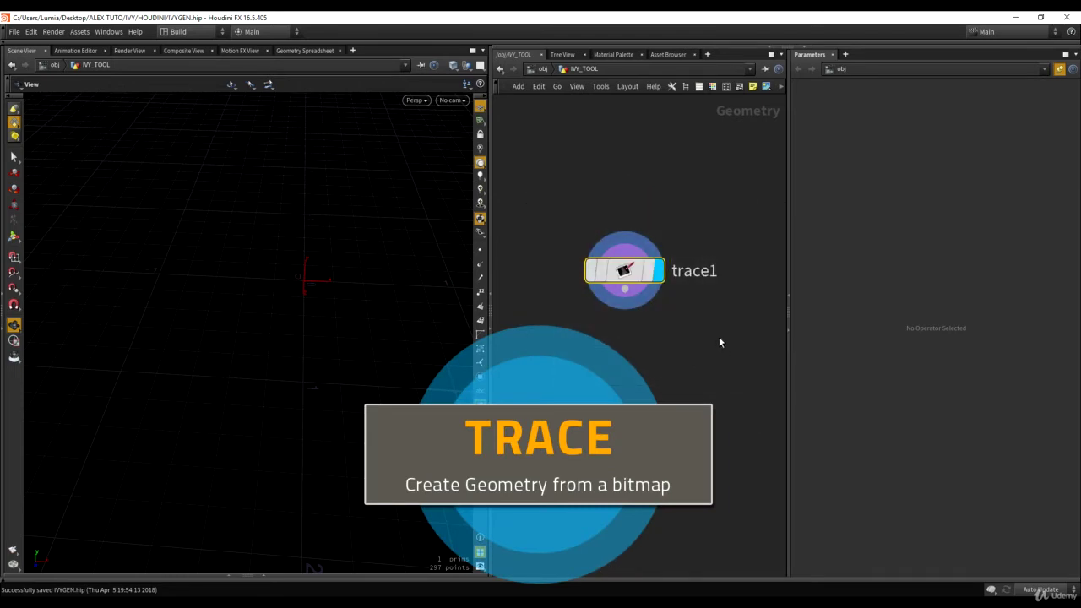
click(1060, 68)
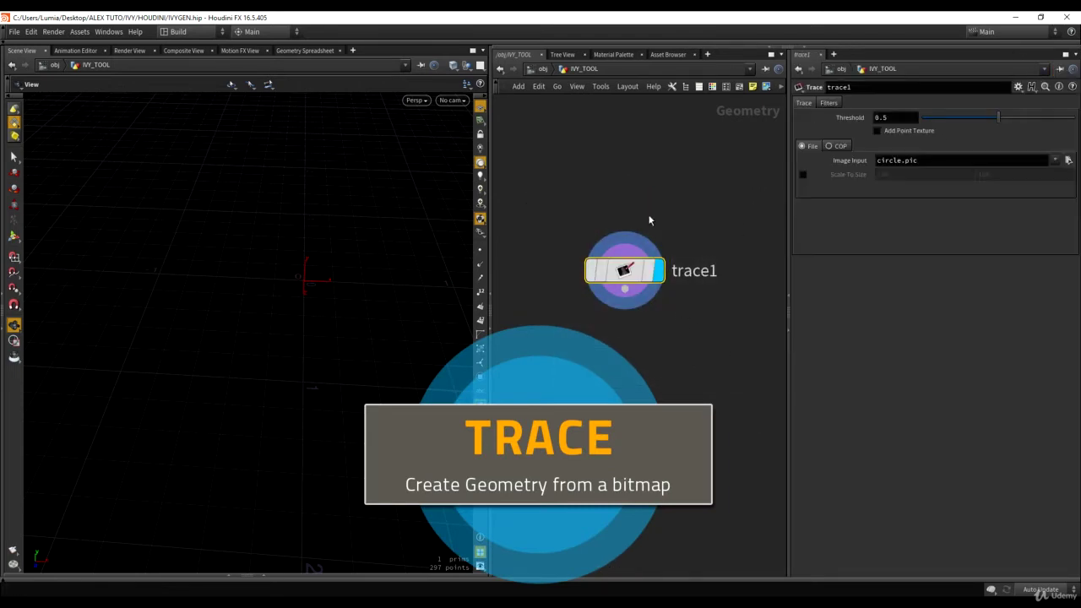
Step: Frame the default circle trace in the viewport and inspect its outline and points
key(f)
mouse_move(334, 231)
mouse_down()
mouse_move(275, 248)
mouse_move(292, 279)
mouse_up()
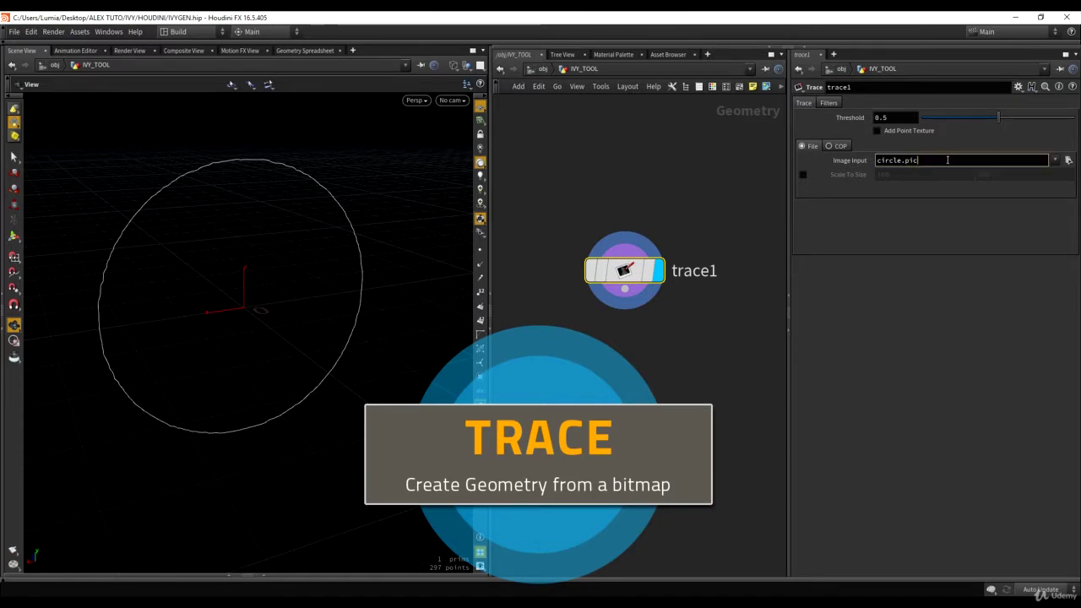
drag(253, 283, 230, 250)
click(480, 250)
right_drag(230, 250, 323, 311)
middle_drag(323, 312, 327, 405)
right_drag(327, 405, 222, 315)
middle_drag(222, 316, 356, 316)
click(480, 251)
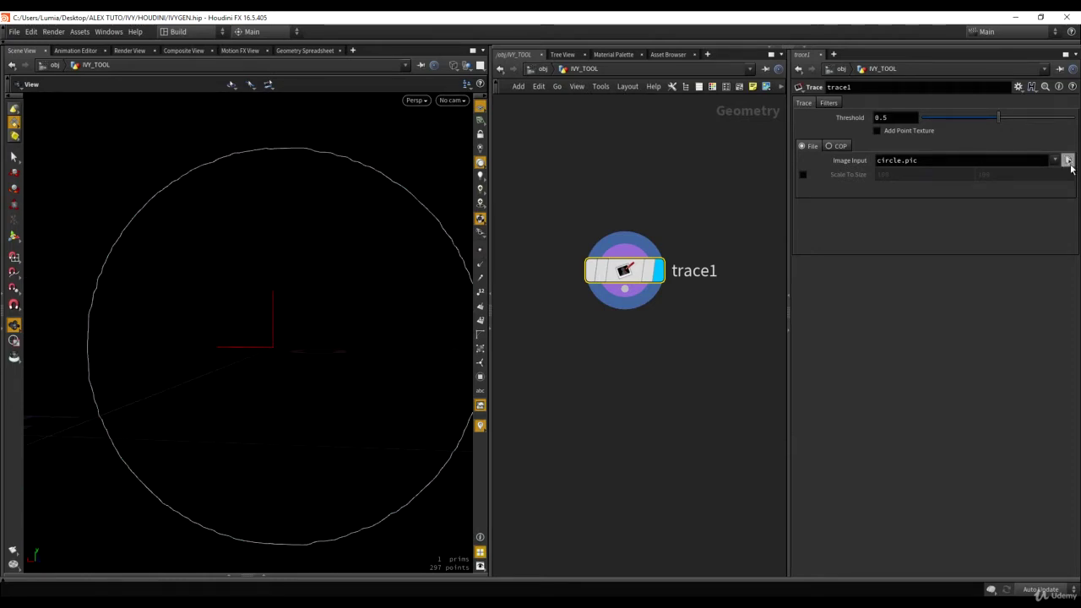
Step: Load TexturesCom_IvyLeaves02_512_alpha.tif from $HIP/SourceTextures as the Trace image input, showing image previews in the file chooser
click(1068, 159)
click(1061, 51)
click(1069, 160)
right_click(893, 165)
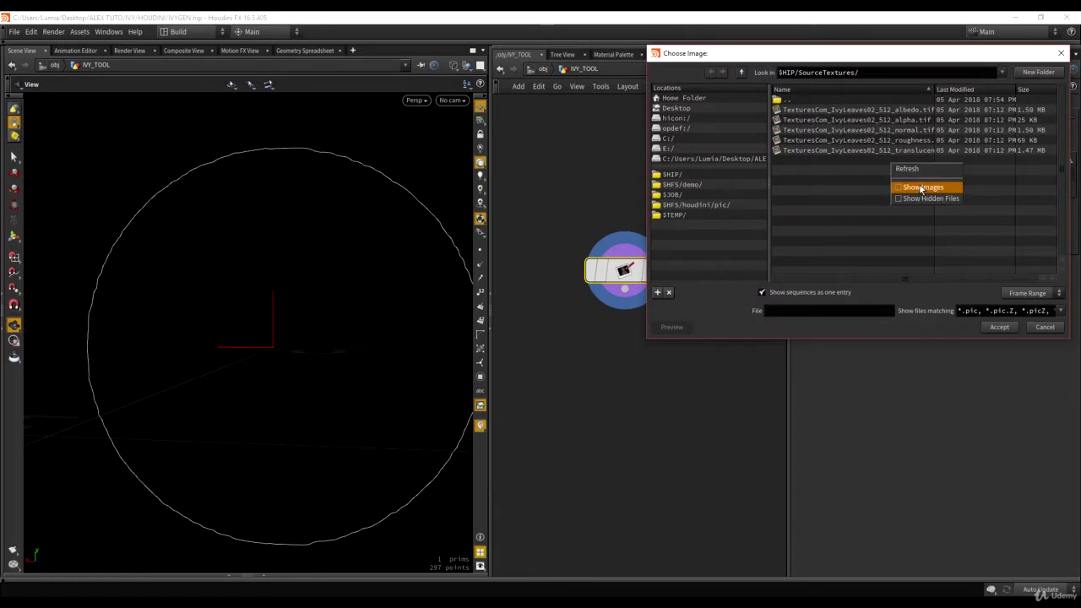
click(920, 188)
scroll(862, 177, down, 1)
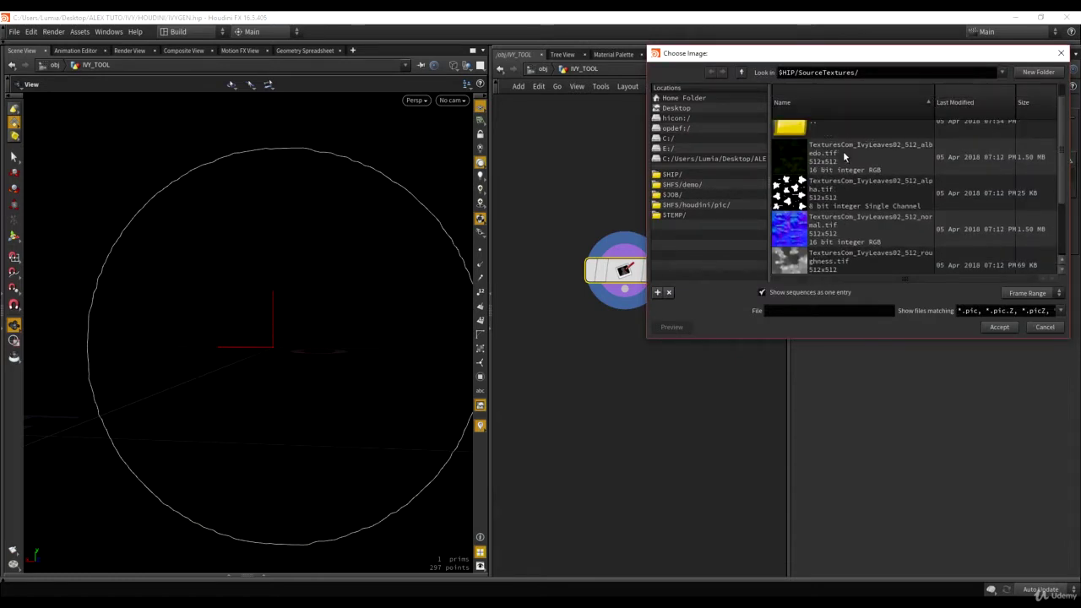
click(849, 203)
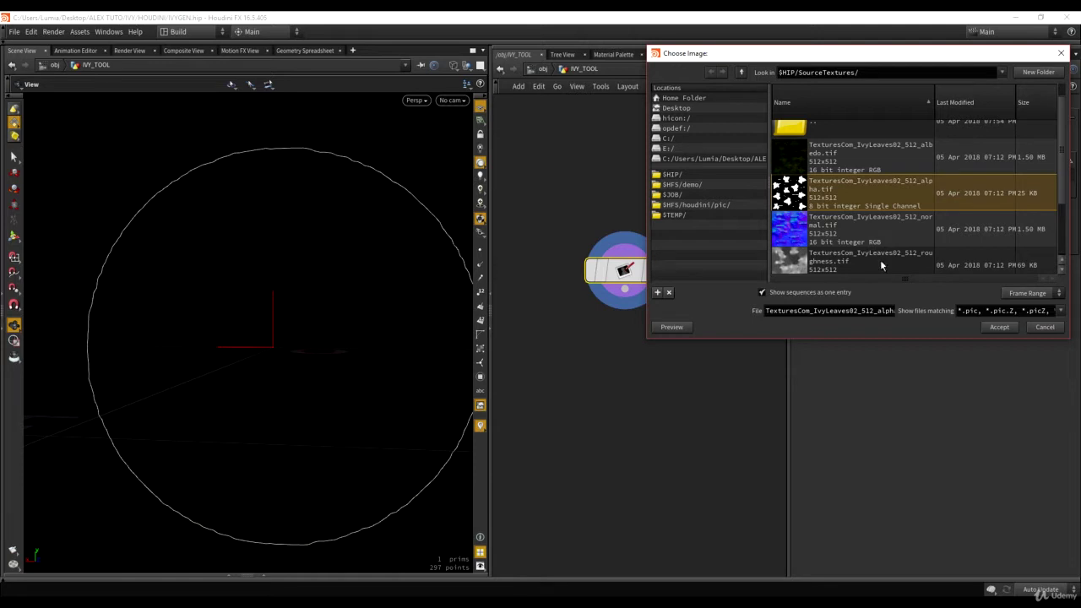
click(999, 327)
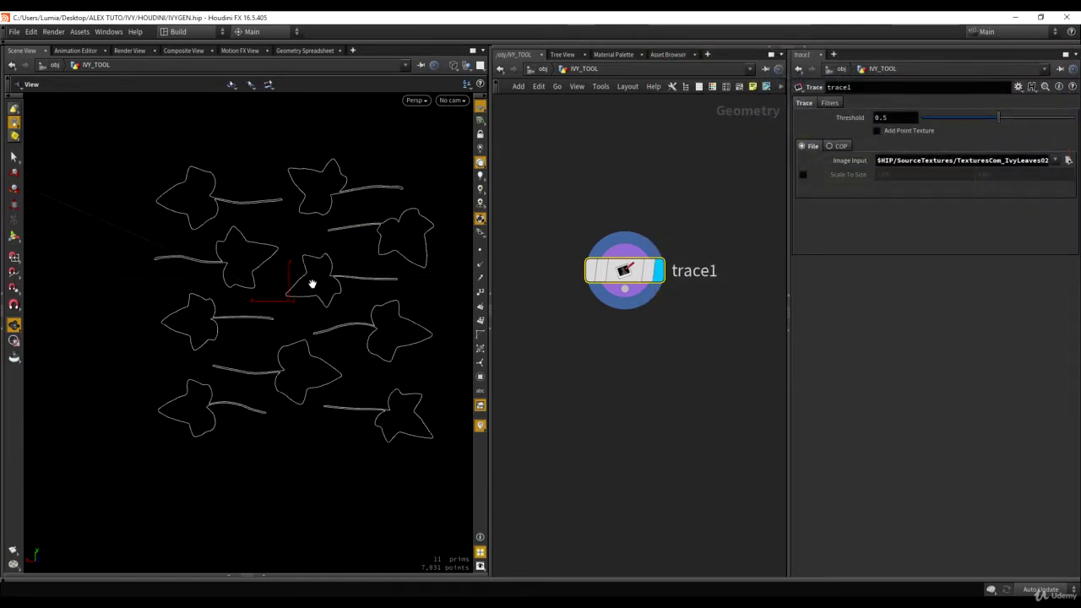
Step: Switch the viewport from wireframe to shaded, show the points, and examine the point density along the traced leaf outlines
key(shift+w)
middle_drag(284, 267, 300, 296)
right_drag(300, 296, 295, 164)
key(shift+w)
mouse_move(242, 233)
mouse_down()
mouse_move(484, 270)
mouse_move(374, 279)
mouse_move(244, 242)
mouse_move(330, 272)
mouse_up()
key(shift+w)
middle_drag(329, 271, 292, 257)
right_drag(292, 256, 296, 290)
drag(296, 290, 475, 260)
click(480, 251)
scroll(369, 210, up, 10)
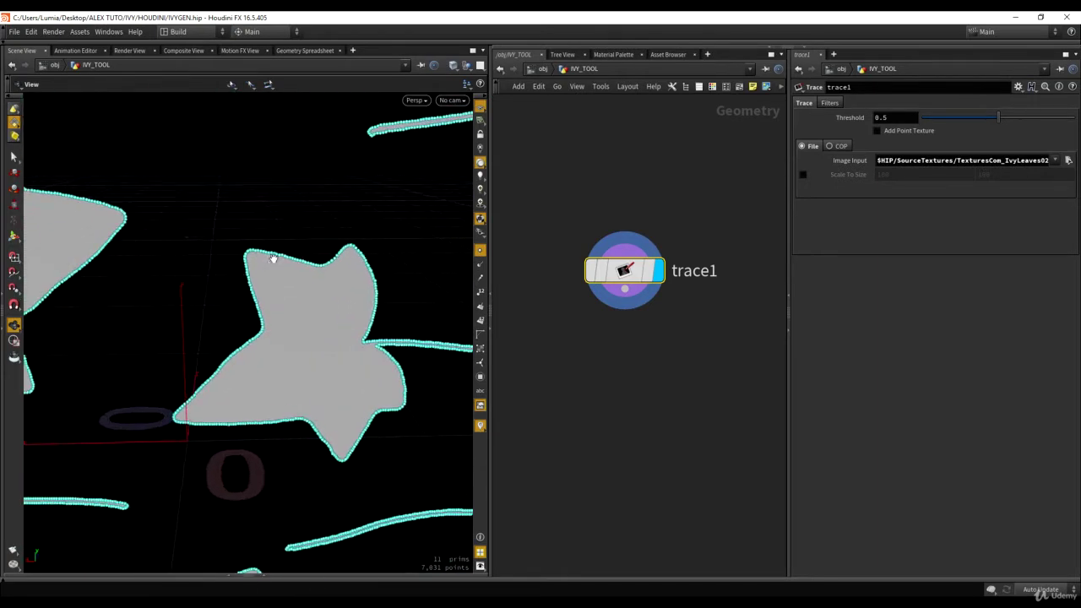
middle_drag(48, 258, 236, 318)
drag(190, 299, 262, 287)
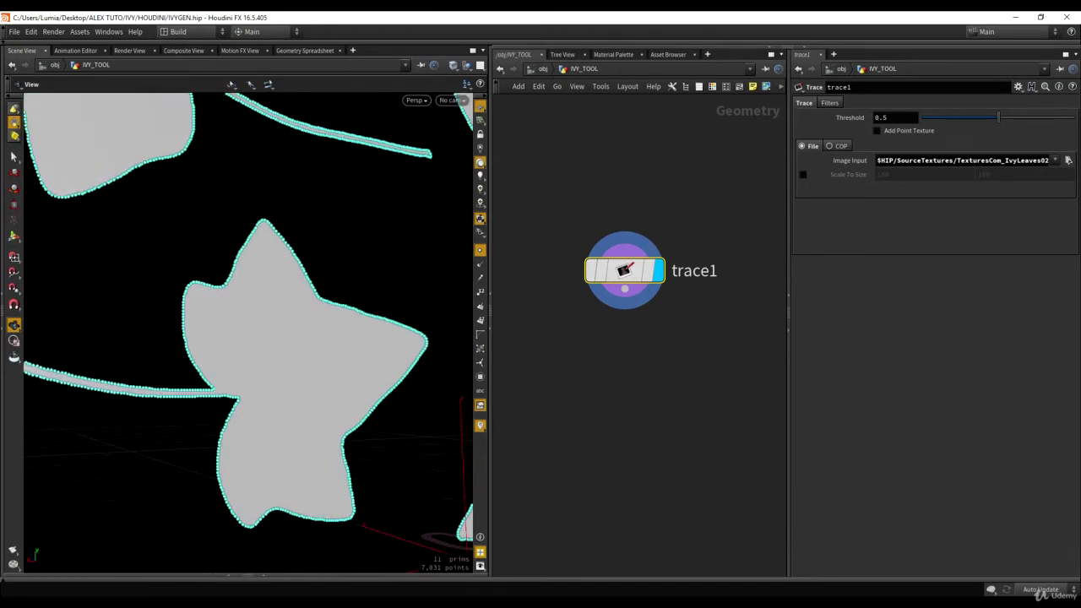
Step: Switch to Windows Photo Viewer, inspect the leaf shapes in the ivy alpha texture, and close the viewer
key(alt+Tab)
scroll(505, 200, up, 6)
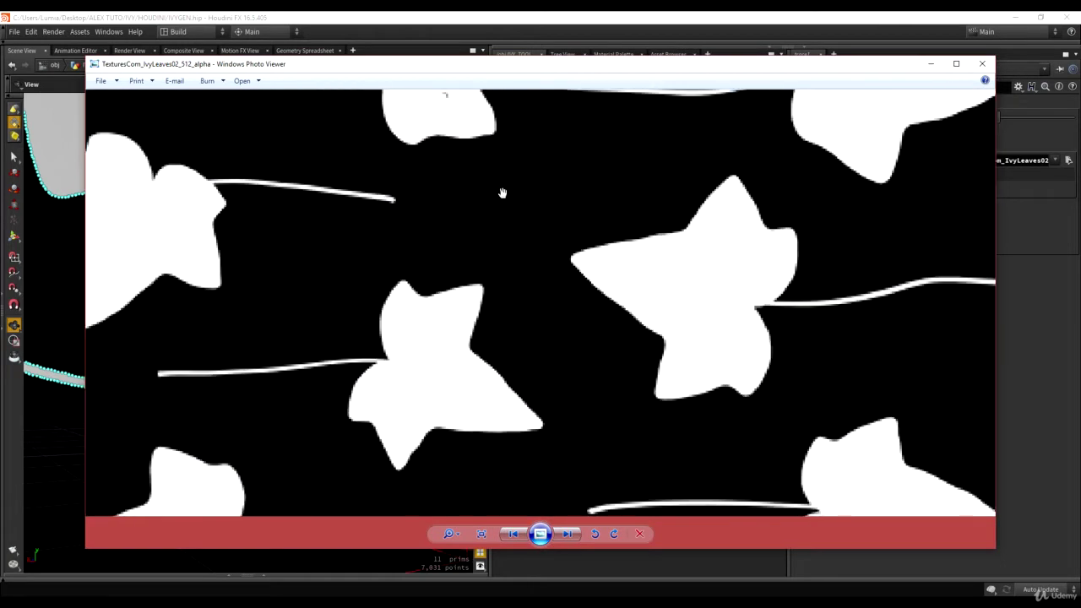
scroll(607, 369, down, 2)
scroll(765, 234, up, 2)
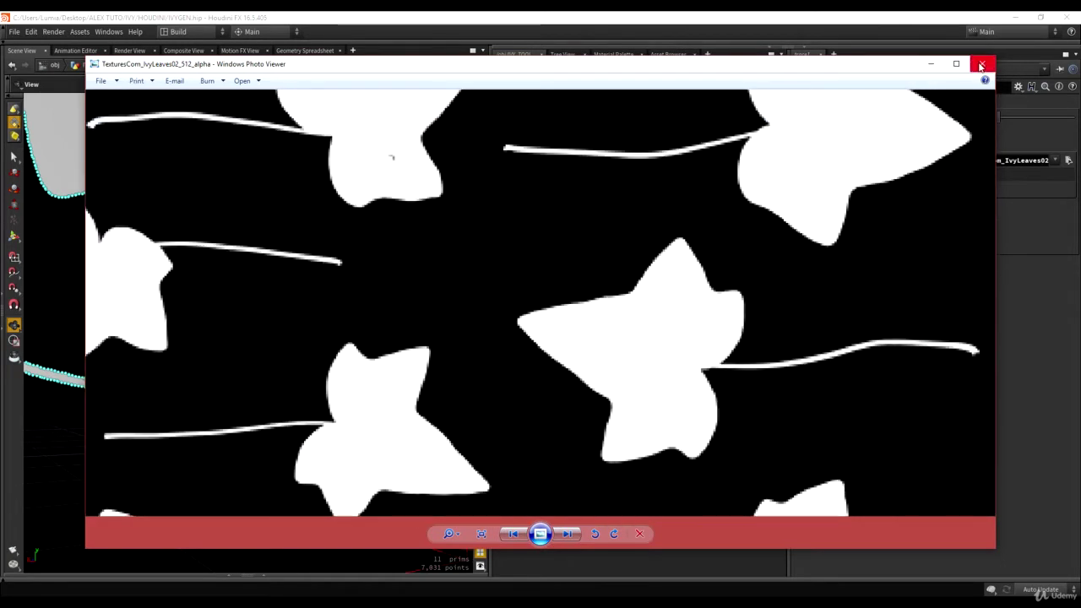
click(981, 65)
Step: Try a Trace threshold of 0.255 on the leaves, and set it back to 0.5
scroll(329, 206, down, 3)
middle_drag(398, 277, 275, 210)
drag(276, 210, 268, 316)
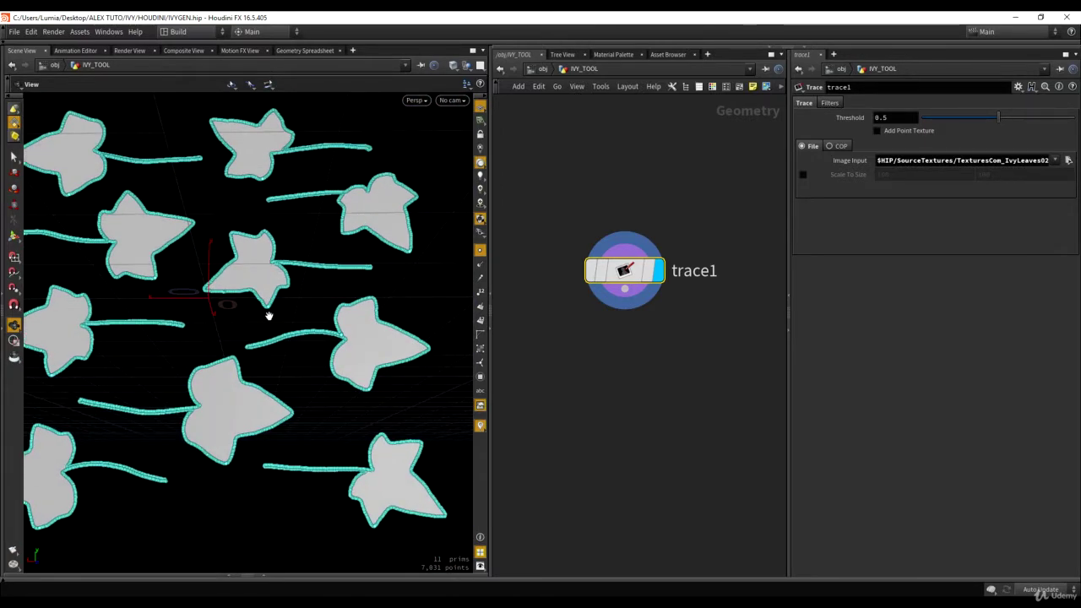
drag(269, 316, 377, 331)
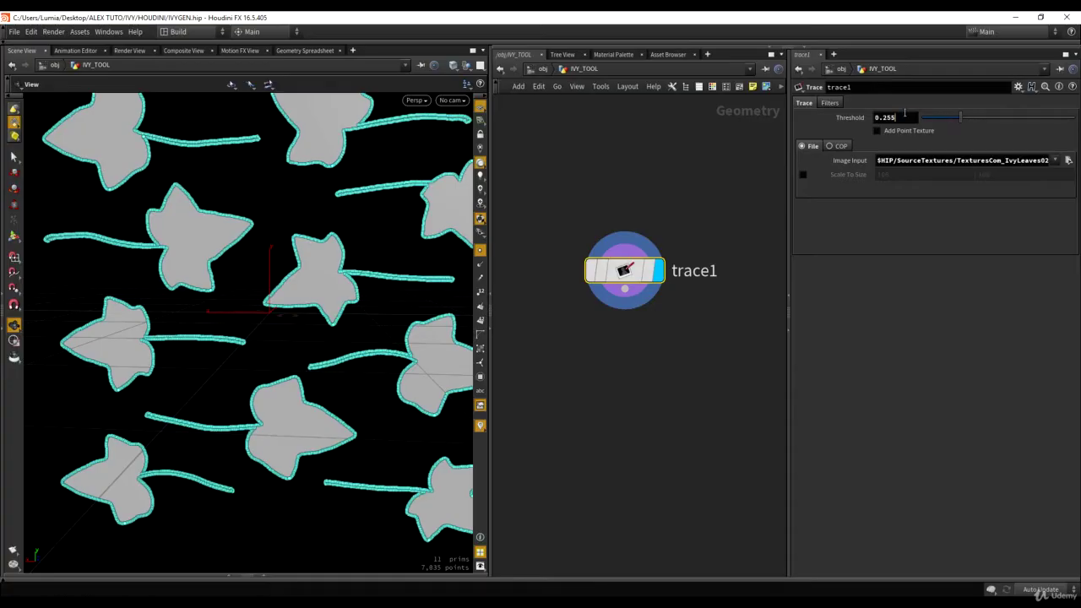
right_drag(294, 179, 366, 260)
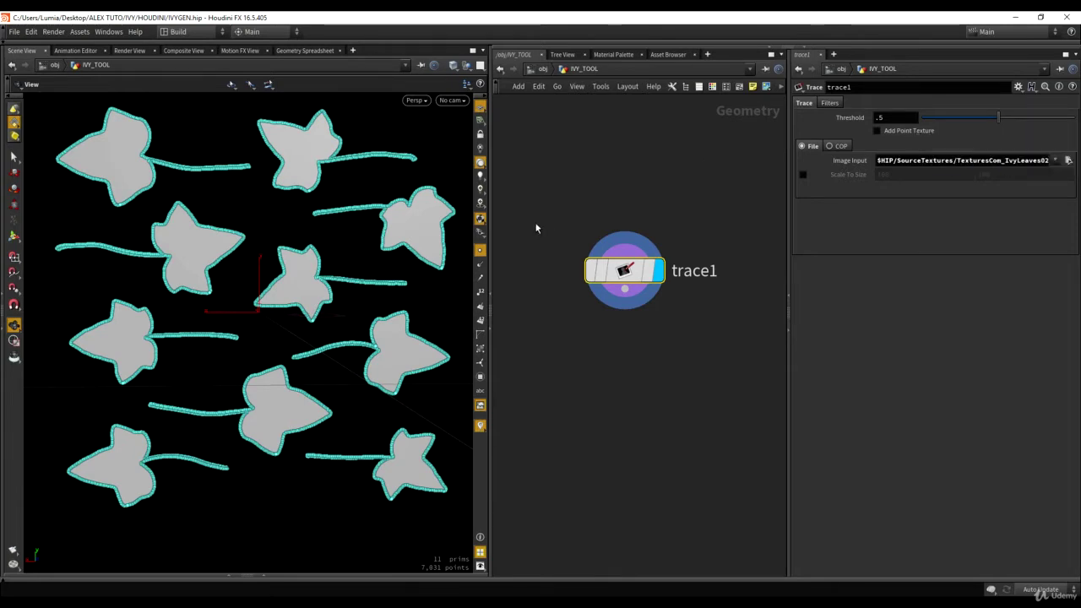
Step: Inspect one traced leaf up close with the point display off and on
click(480, 254)
drag(311, 289, 284, 287)
right_drag(284, 287, 324, 168)
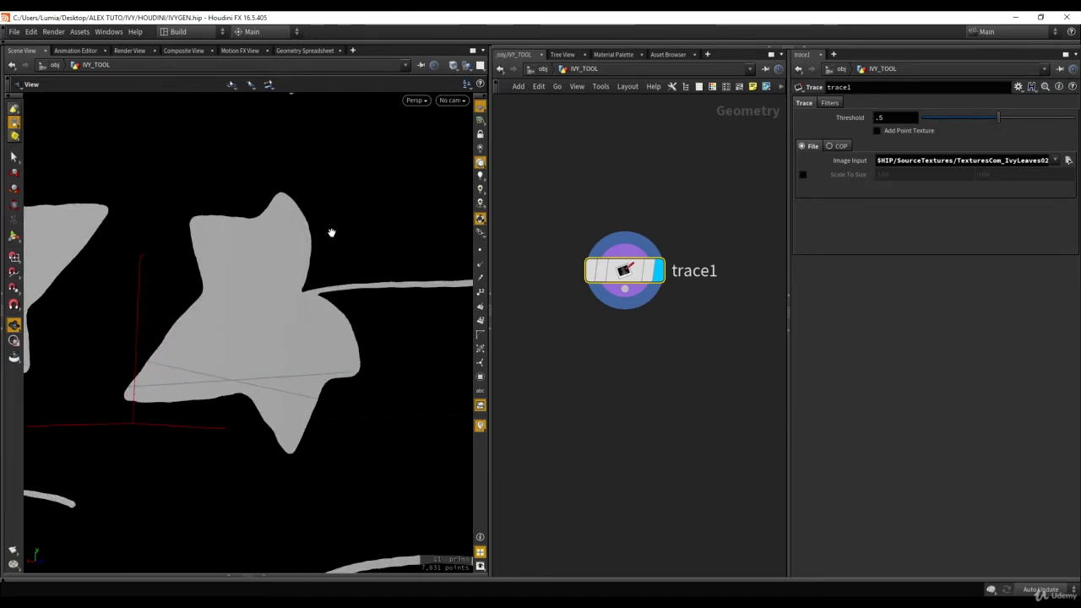
right_drag(360, 268, 438, 201)
click(481, 251)
drag(312, 292, 358, 299)
right_drag(357, 299, 362, 376)
drag(362, 377, 310, 280)
right_drag(310, 279, 249, 230)
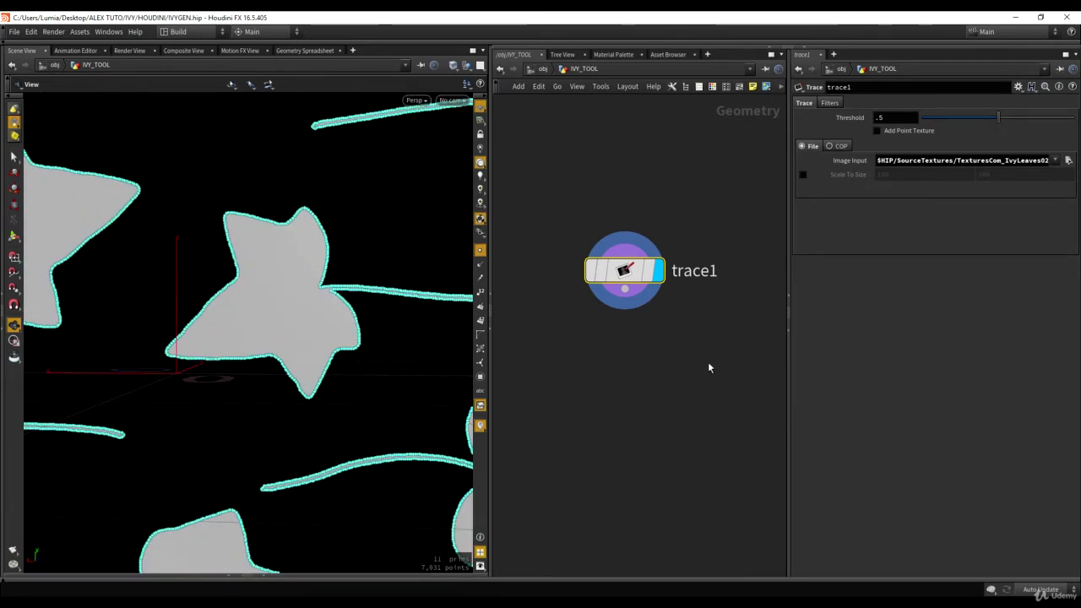
Step: Add a Resample node after trace1 and display its result
key(h)
key(Tab)
text(resam)
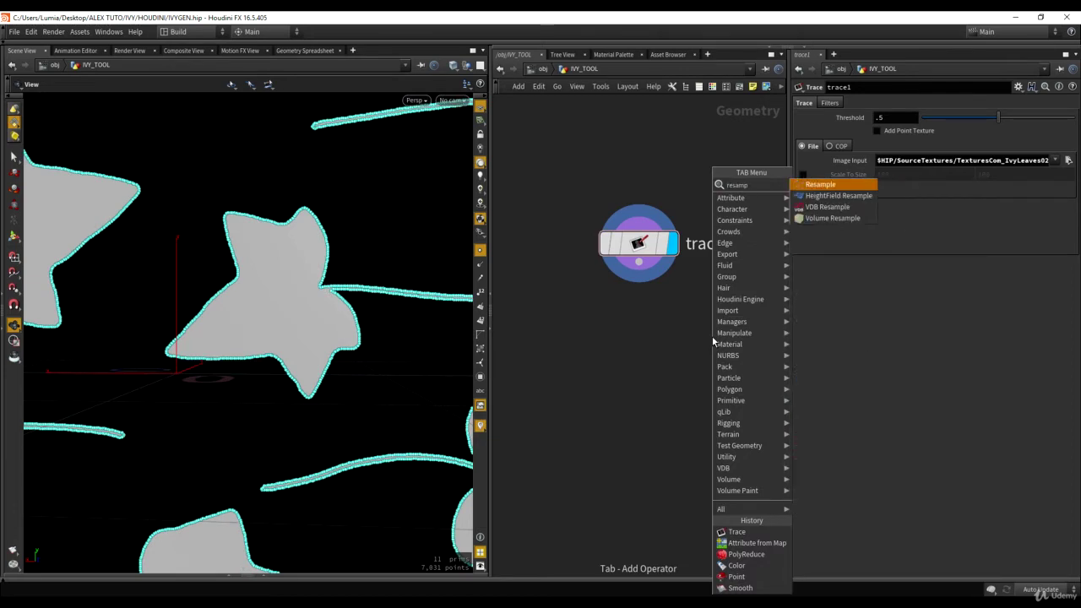
key(Return)
click(657, 342)
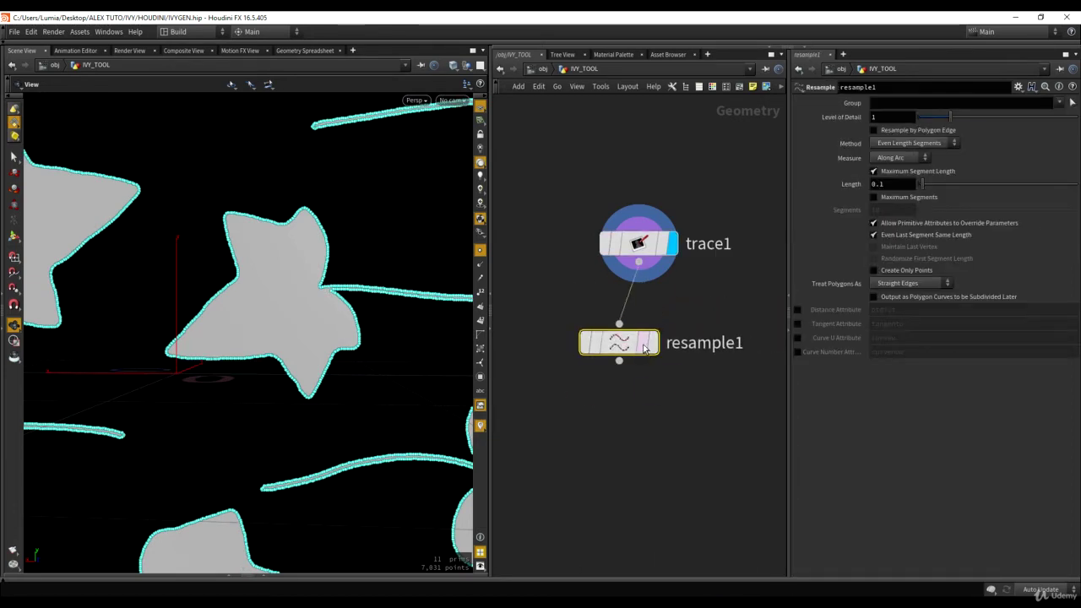
click(688, 344)
Step: Set the maximum segment length of resample1 to 0.012
scroll(336, 248, down, 8)
middle_drag(338, 304, 339, 336)
scroll(358, 283, up, 5)
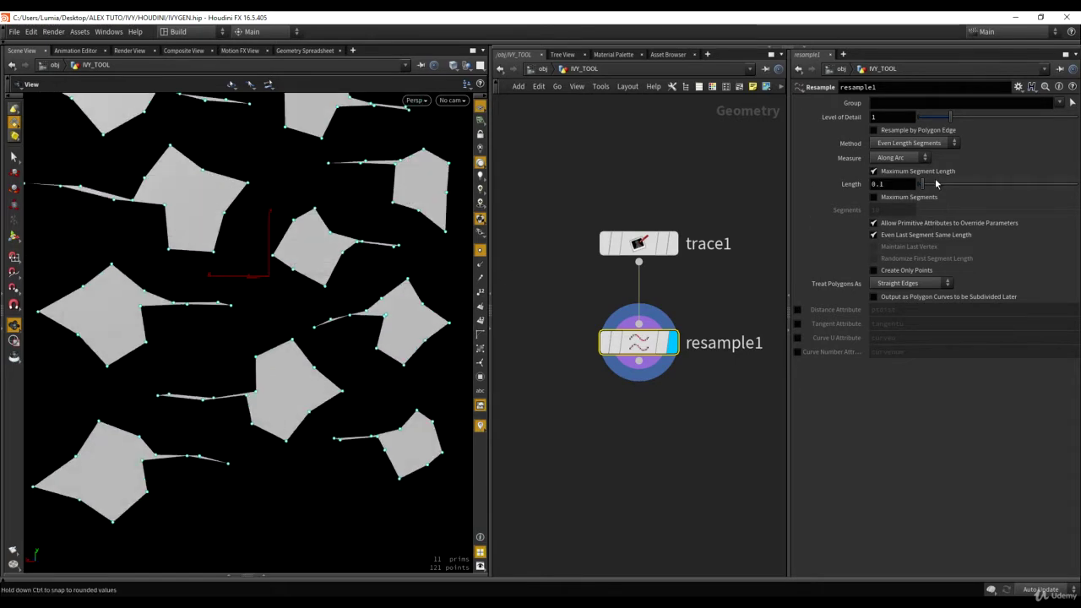
drag(920, 182, 924, 189)
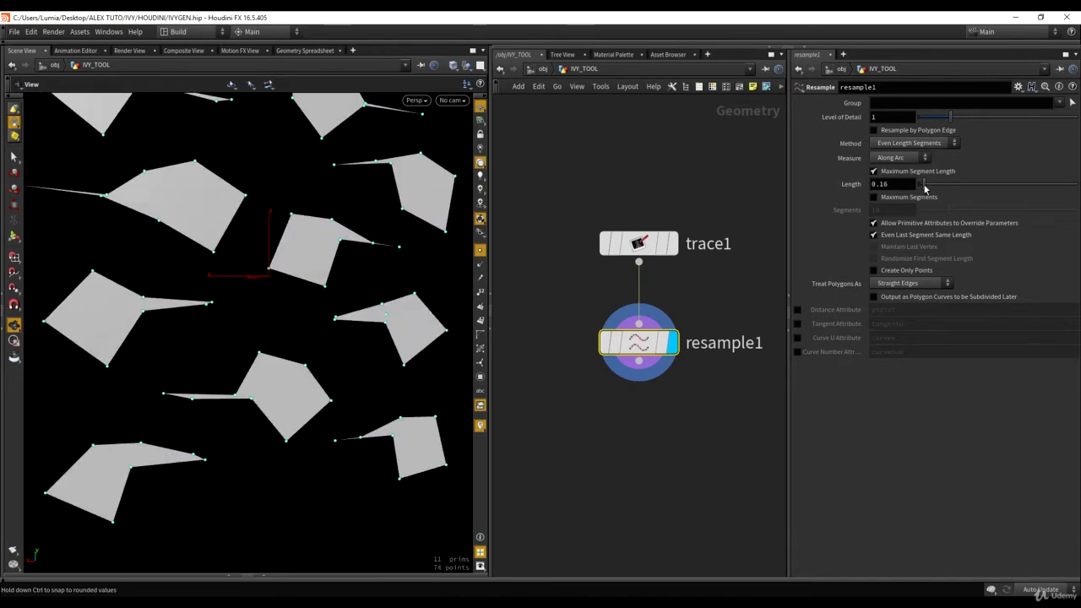
middle_drag(907, 183, 486, 224)
Step: Compare the leaf outlines with resample1 bypassed and active
key(b)
key(b)
key(b)
key(b)
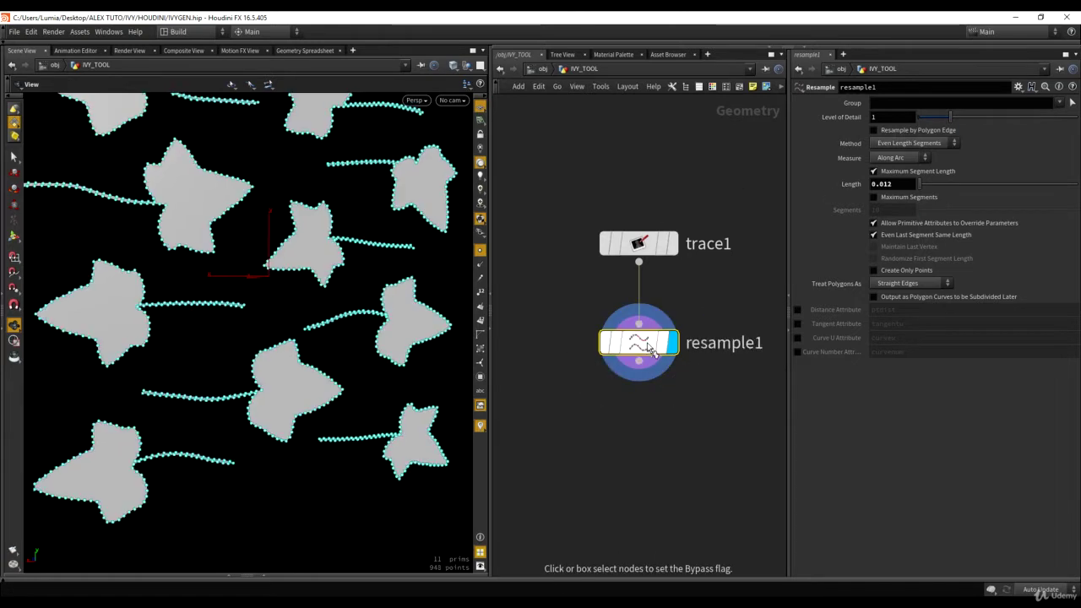
middle_drag(688, 324, 695, 289)
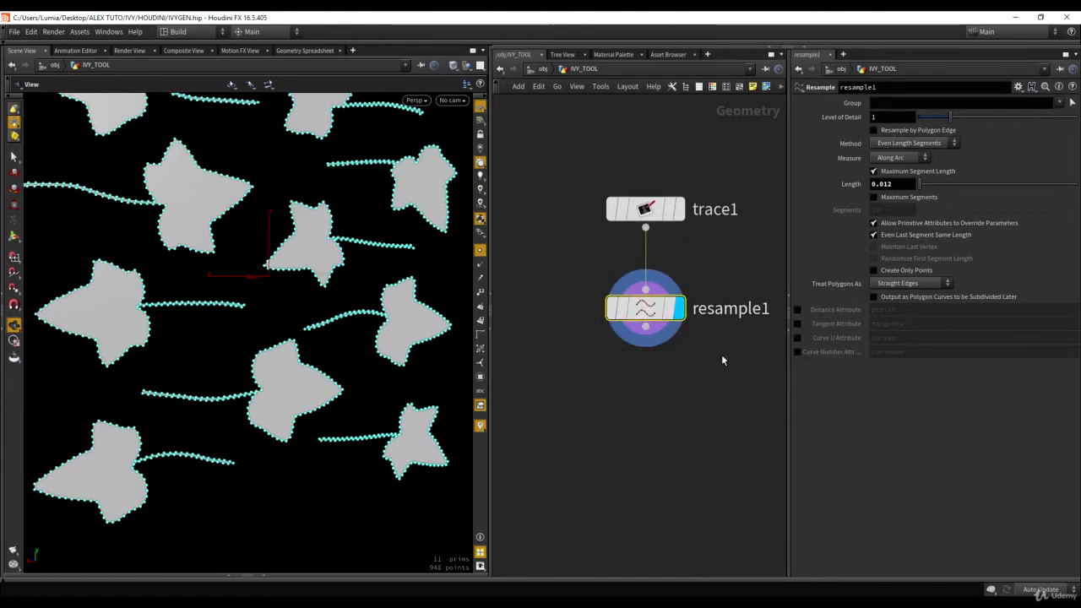
middle_drag(639, 337, 586, 331)
scroll(585, 331, up, 2)
middle_drag(715, 250, 683, 309)
scroll(724, 353, down, 1)
Step: Try moving the display flag to trace1 and bypassing both nodes, and reactivate them
key(r)
key(r)
key(r)
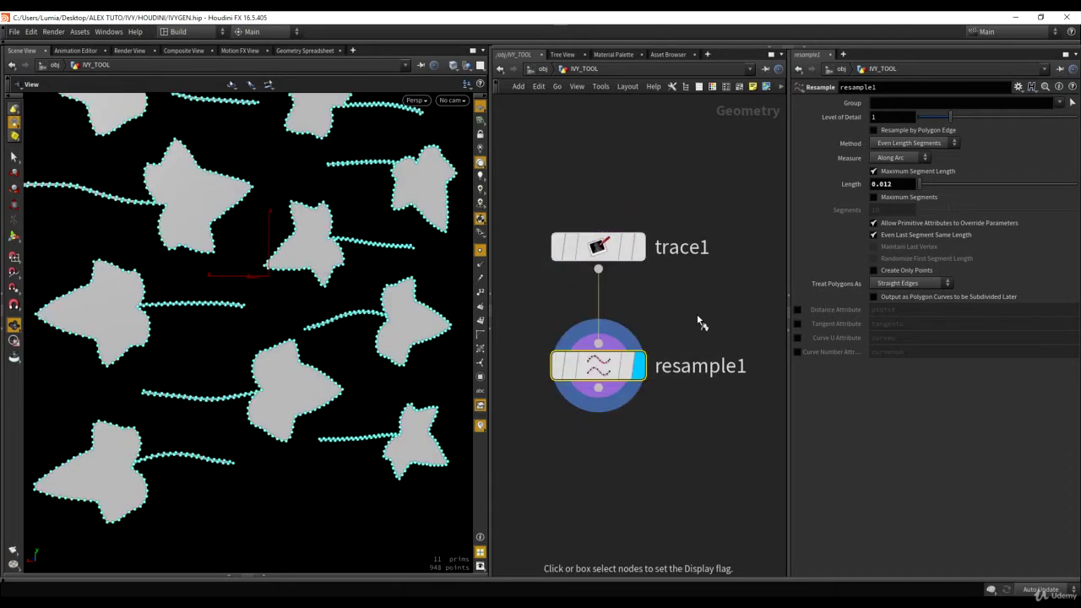
drag(681, 287, 532, 398)
drag(677, 315, 584, 199)
key(b)
drag(650, 305, 524, 166)
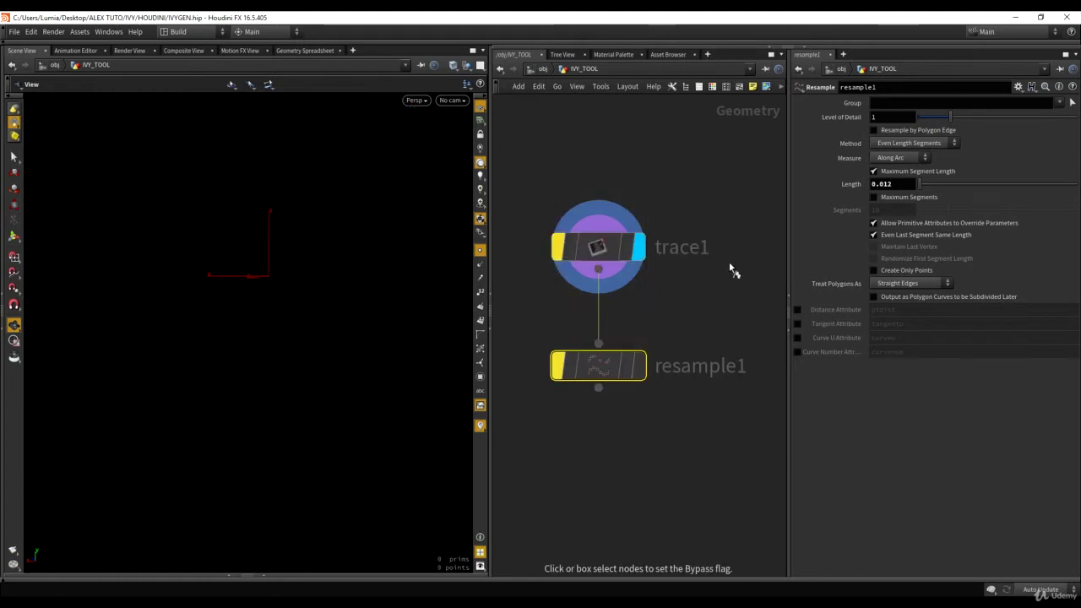
drag(719, 295, 479, 407)
drag(659, 194, 510, 320)
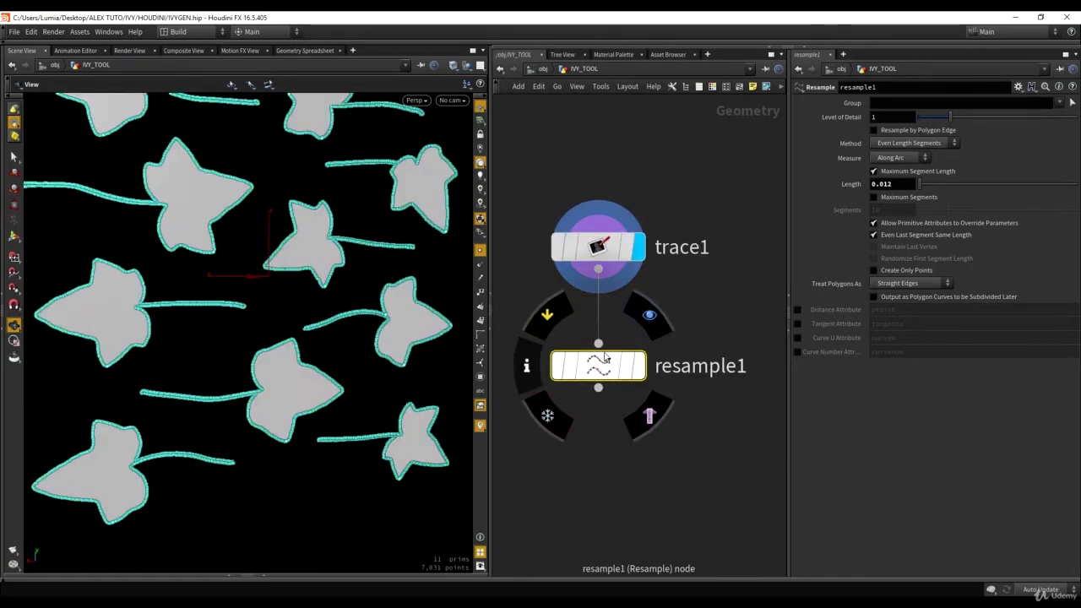
Step: Toggle the bypass of trace1 and resample1 individually, leaving both nodes active
key(b)
key(b)
click(597, 246)
click(614, 360)
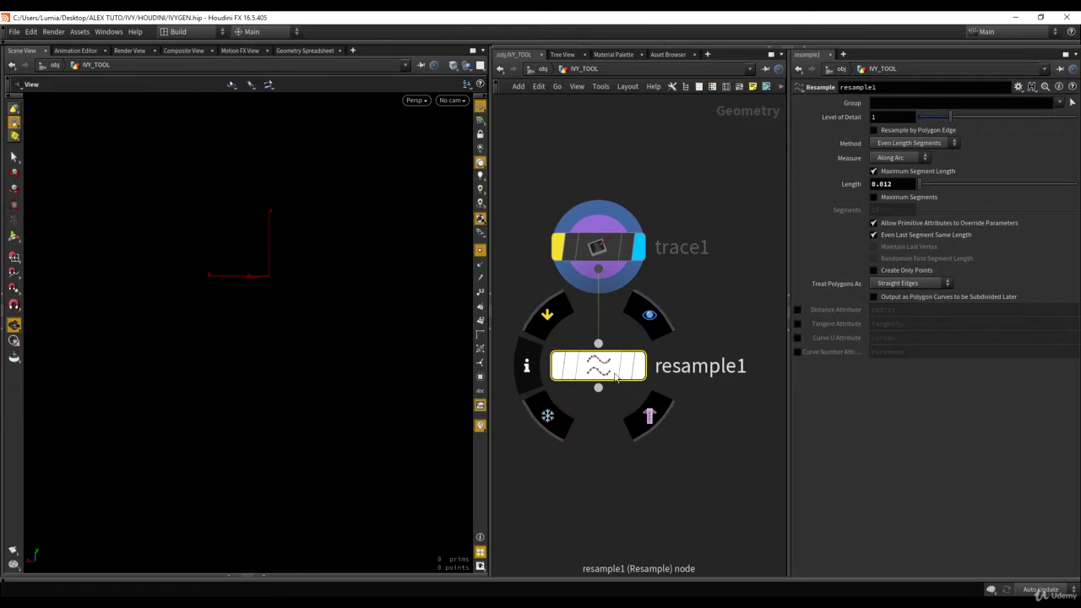
key(b)
click(606, 374)
click(594, 249)
drag(735, 172, 554, 555)
drag(526, 495, 769, 100)
mouse_move(607, 374)
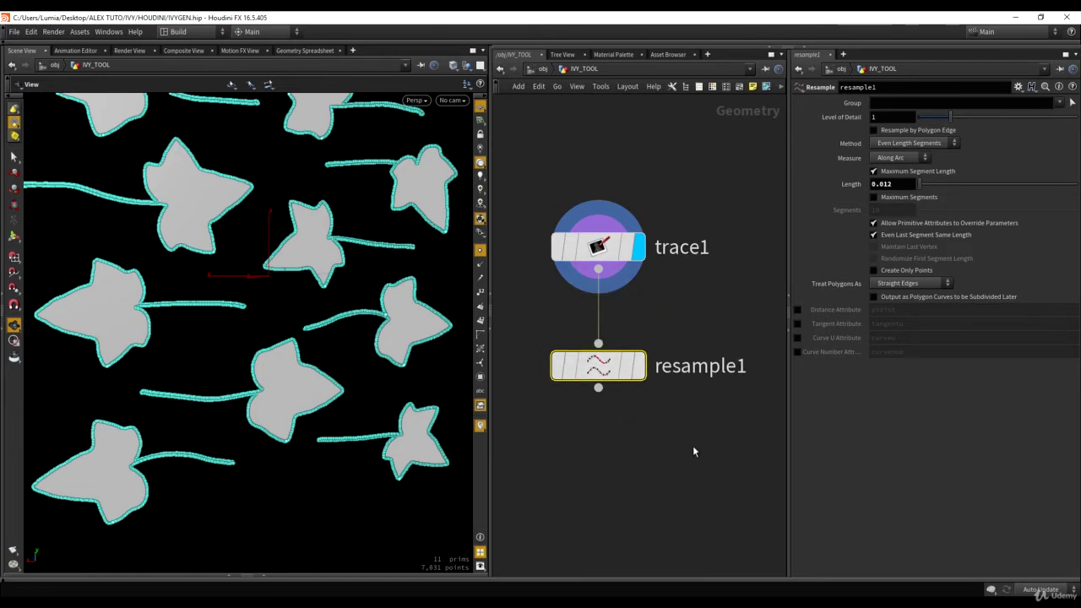
Step: Alternate the display between trace1 and resample1 to compare their outlines, finishing on resample1
key(r)
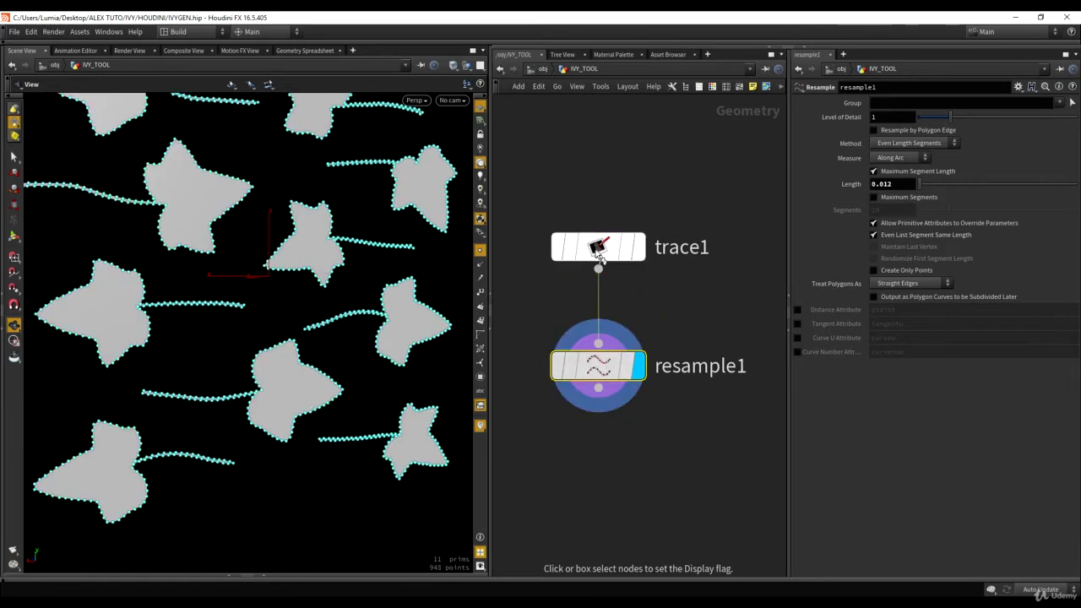
drag(757, 142, 500, 277)
mouse_move(743, 298)
mouse_down()
mouse_move(698, 342)
mouse_move(533, 409)
mouse_up()
drag(723, 294, 507, 420)
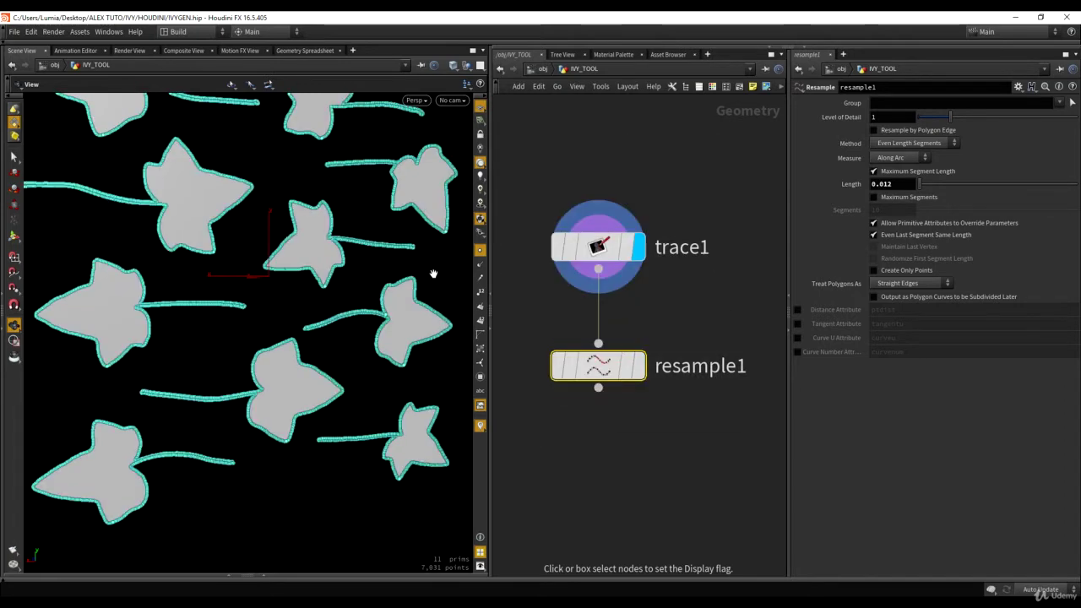
drag(723, 325, 495, 424)
drag(767, 207, 493, 287)
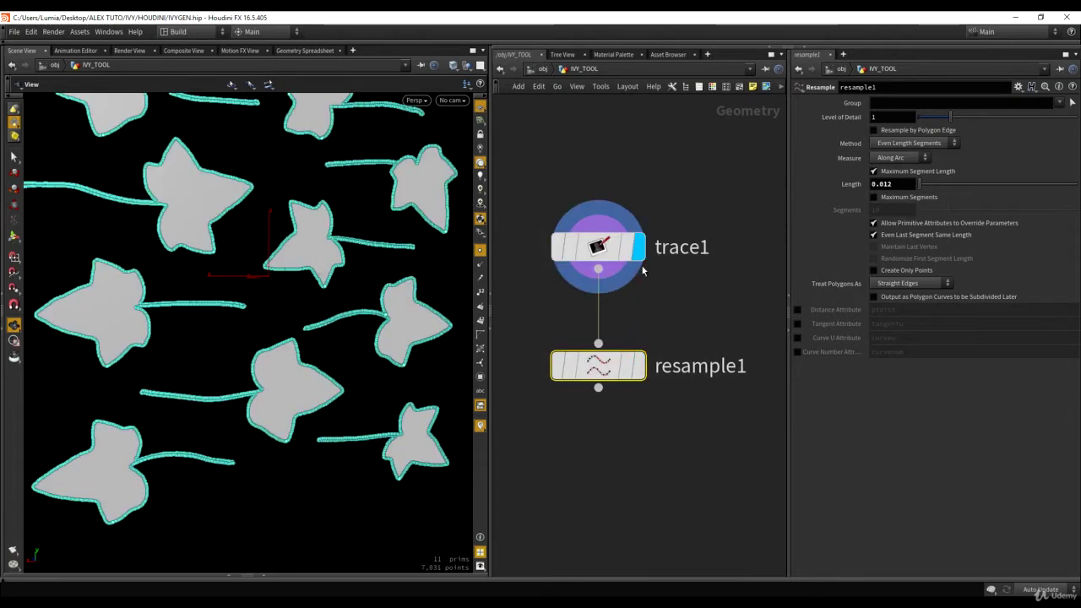
click(644, 365)
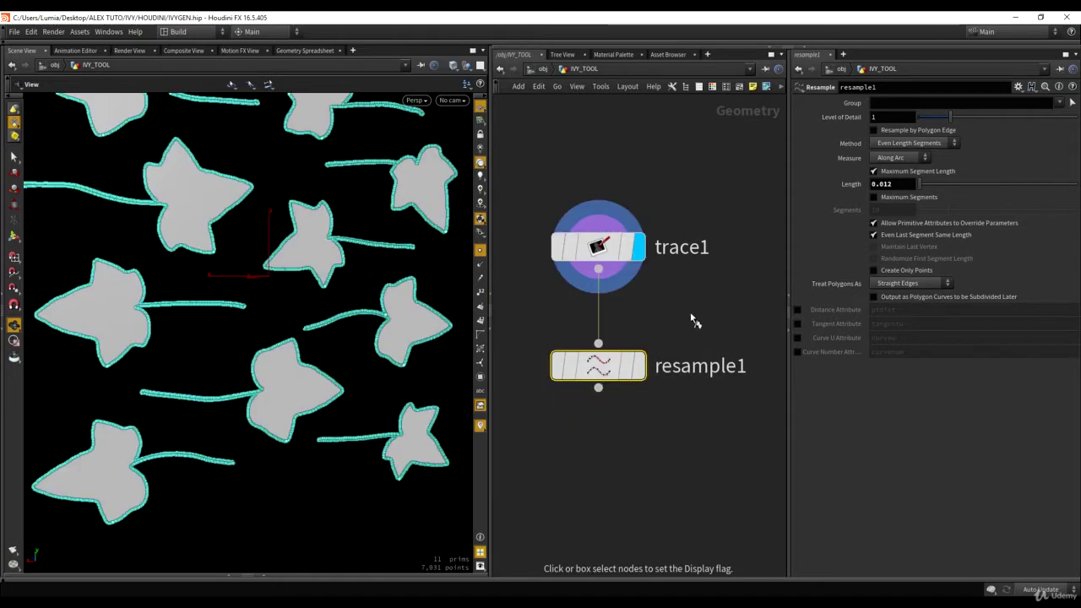
Step: Switch the viewport to wireframe shading and hide the points of the leaf outlines
mouse_move(312, 246)
mouse_down()
mouse_move(256, 321)
mouse_move(355, 258)
mouse_move(380, 269)
mouse_move(353, 248)
mouse_move(359, 308)
mouse_move(391, 335)
mouse_up()
key(shift+w)
right_drag(391, 335, 317, 247)
drag(316, 247, 444, 263)
click(477, 252)
middle_drag(431, 291, 416, 264)
Step: Add a Remesh node below resample1 in the IVY_TOOL network
key(Tab)
text(remes)
key(Return)
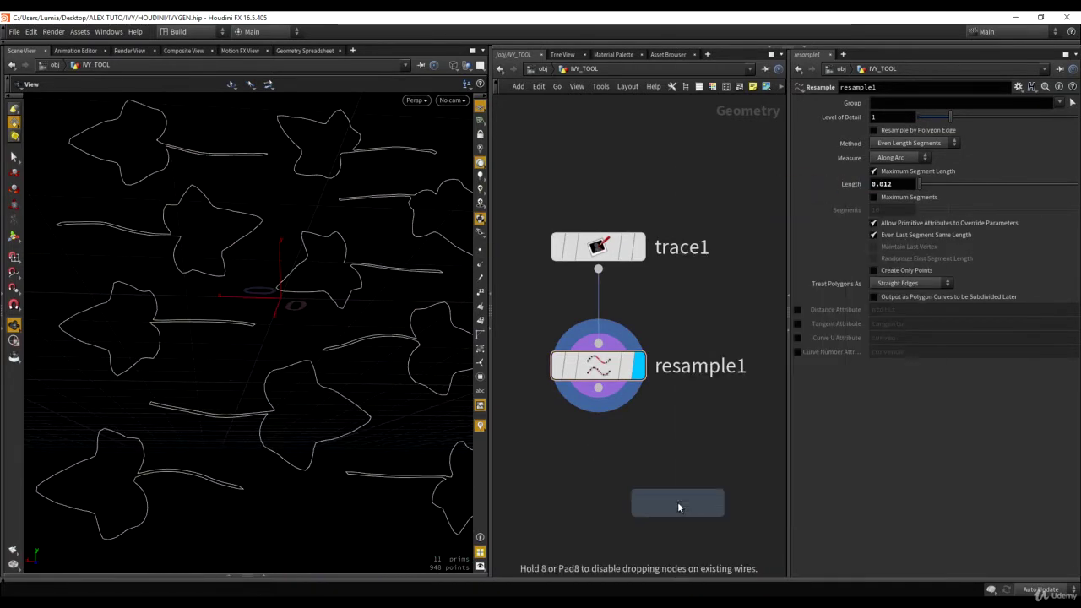
click(588, 498)
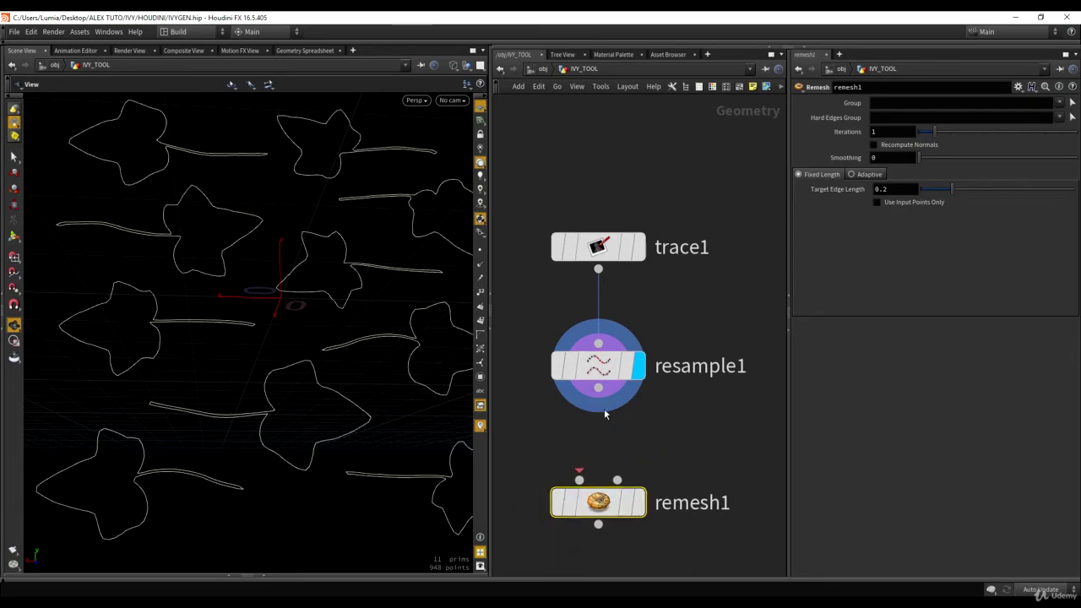
Step: Connect the output of resample1 to the first input of remesh1 and display the remeshed leaves
middle_drag(606, 442, 620, 417)
drag(465, 302, 279, 289)
scroll(279, 289, up, 3)
middle_drag(280, 290, 340, 290)
scroll(272, 224, up, 3)
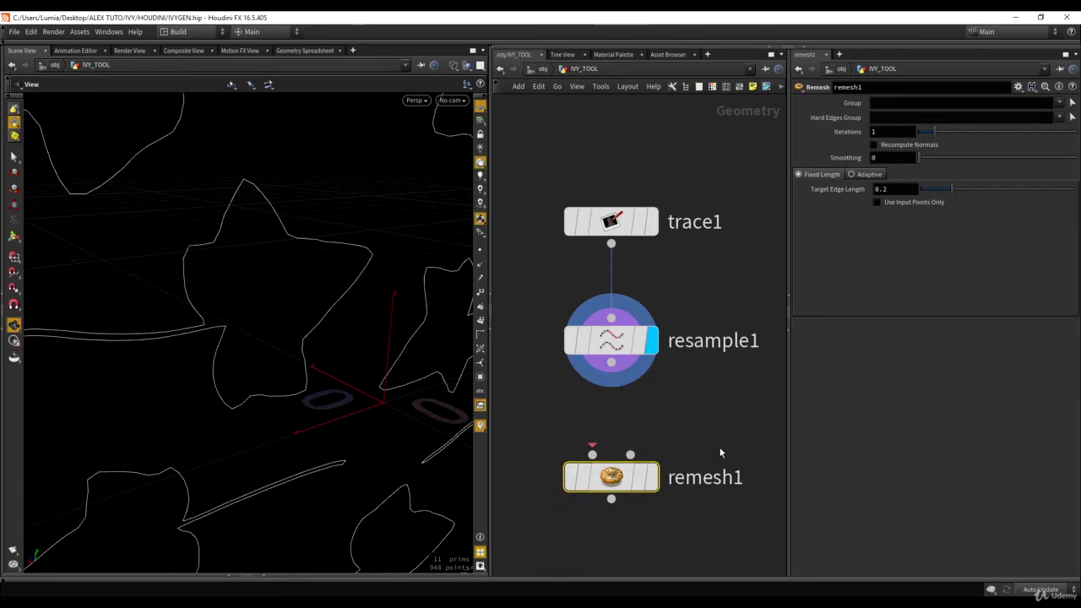
mouse_move(604, 469)
drag(592, 454, 612, 364)
right_drag(278, 265, 257, 168)
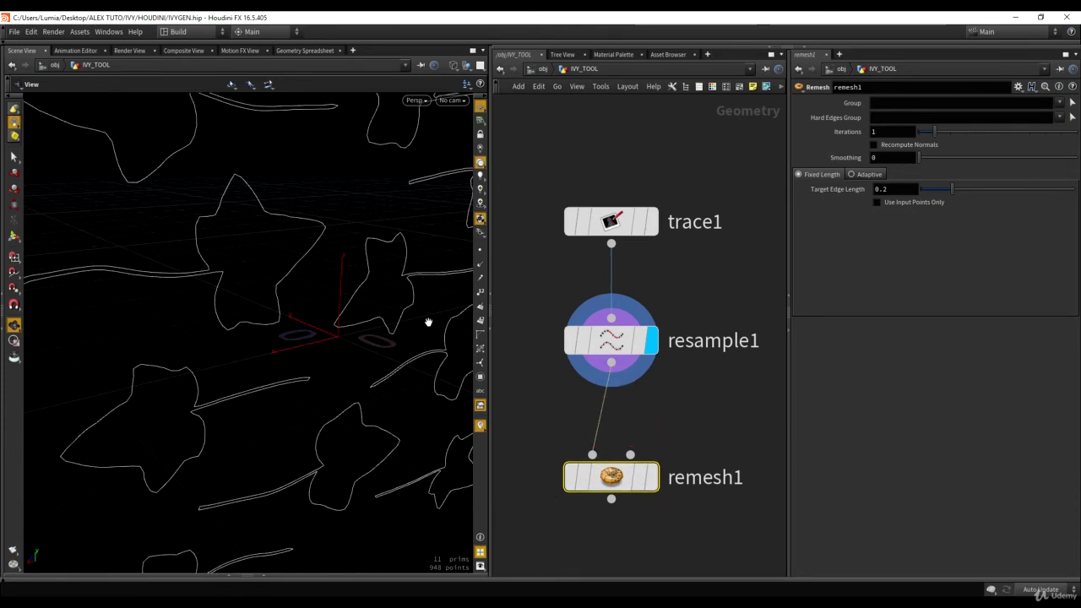
click(651, 477)
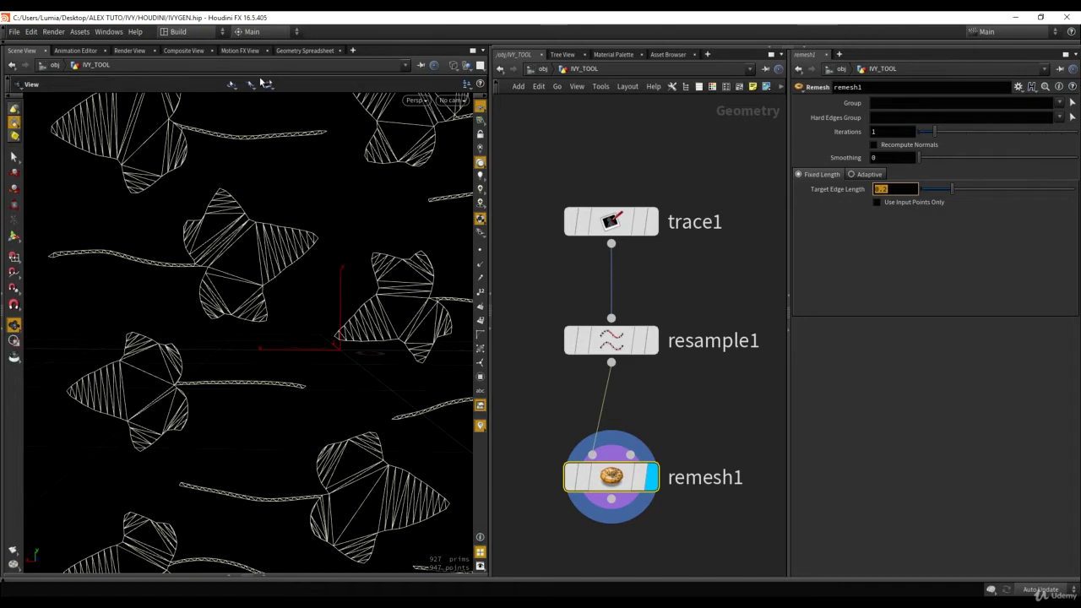
Step: Examine the wireframe triangulation of the remeshed ivy leaves up close and as a whole
middle_drag(196, 286, 299, 285)
right_drag(299, 286, 341, 468)
middle_drag(359, 317, 323, 270)
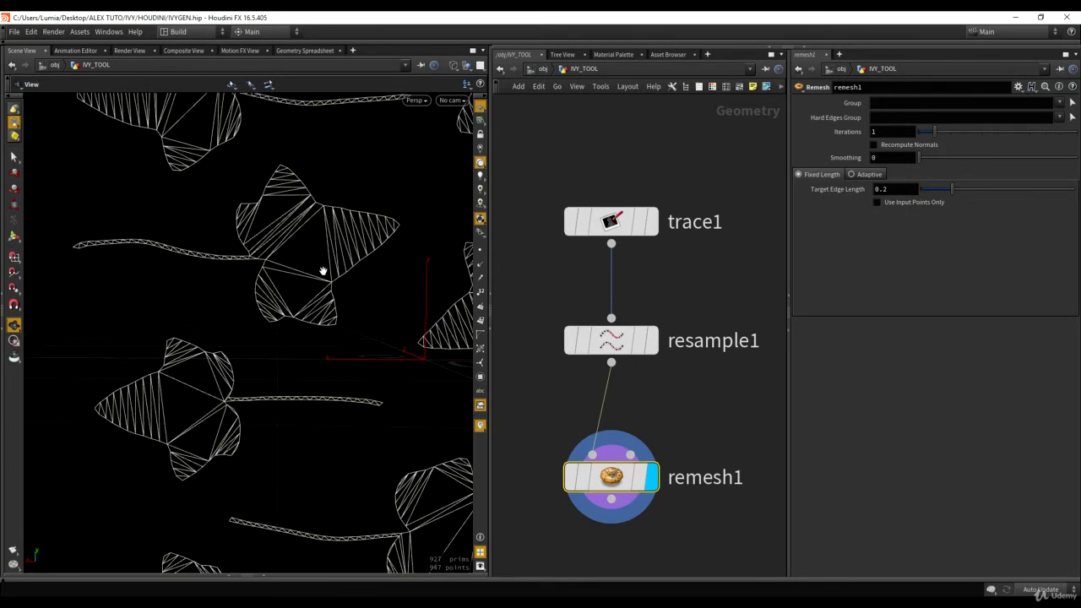
middle_drag(384, 290, 296, 241)
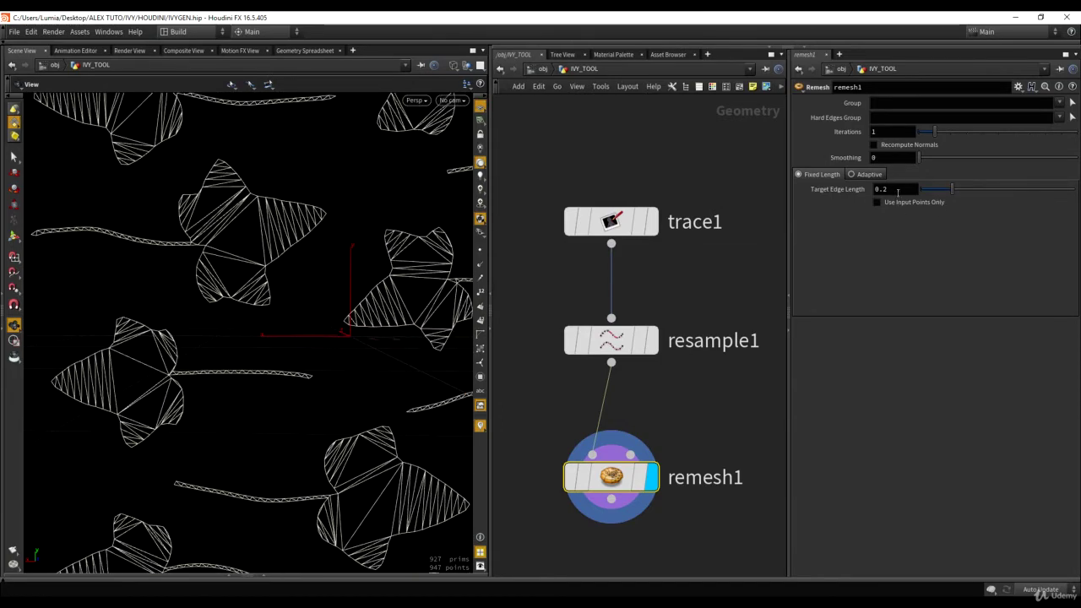
drag(423, 227, 287, 195)
right_drag(287, 195, 280, 133)
middle_drag(282, 229, 371, 256)
drag(372, 256, 352, 258)
right_drag(353, 259, 379, 329)
middle_drag(379, 328, 337, 384)
right_drag(337, 384, 379, 379)
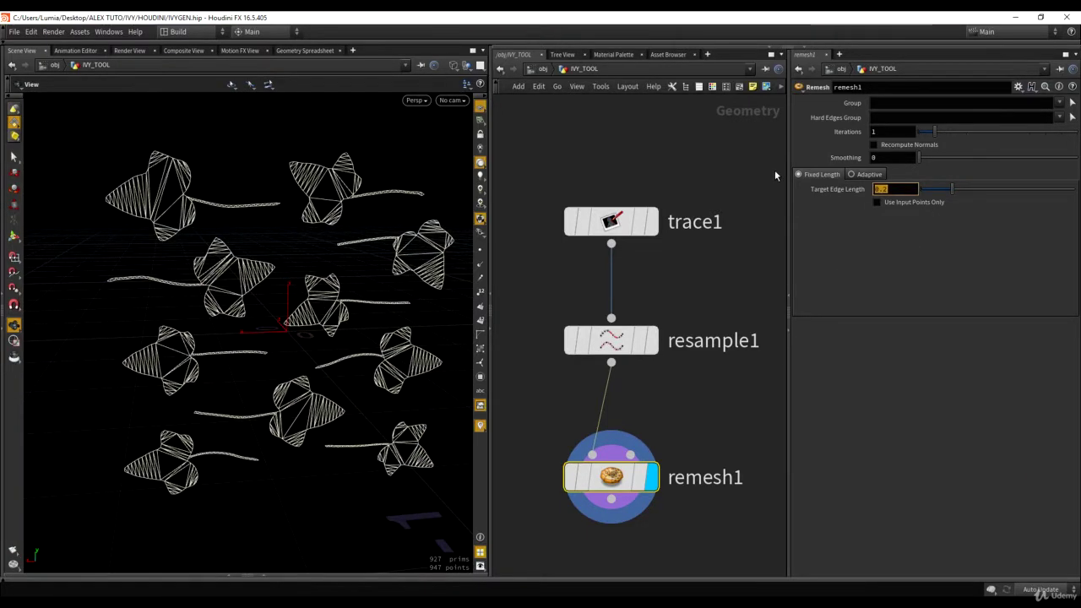
Step: Try target edge lengths of 0.1, 0.05 and 0.01 on the remesh1 node
text(.1)
key(Return)
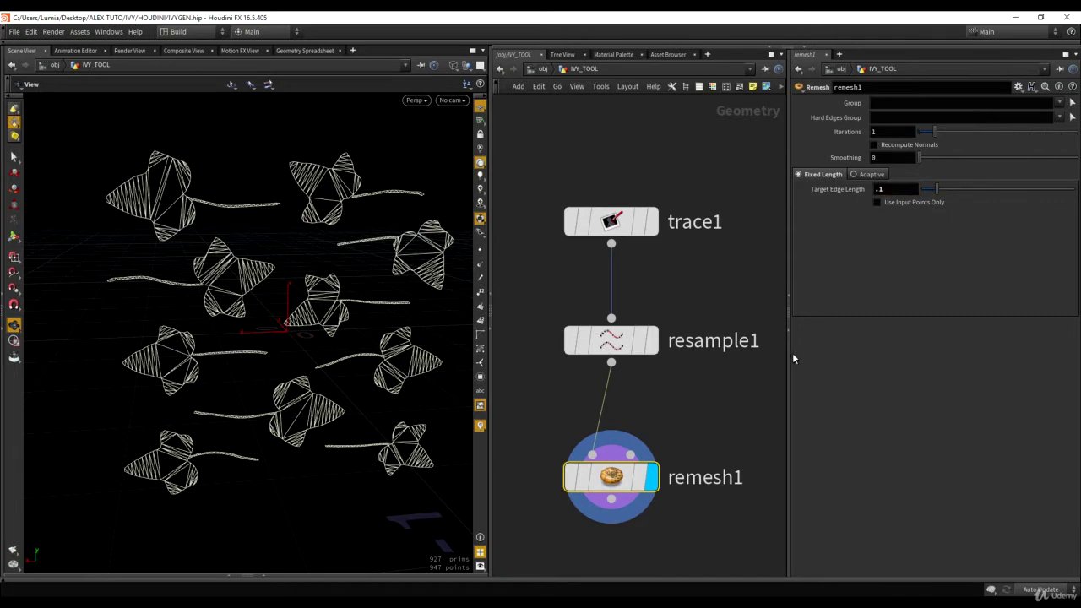
scroll(313, 211, up, 5)
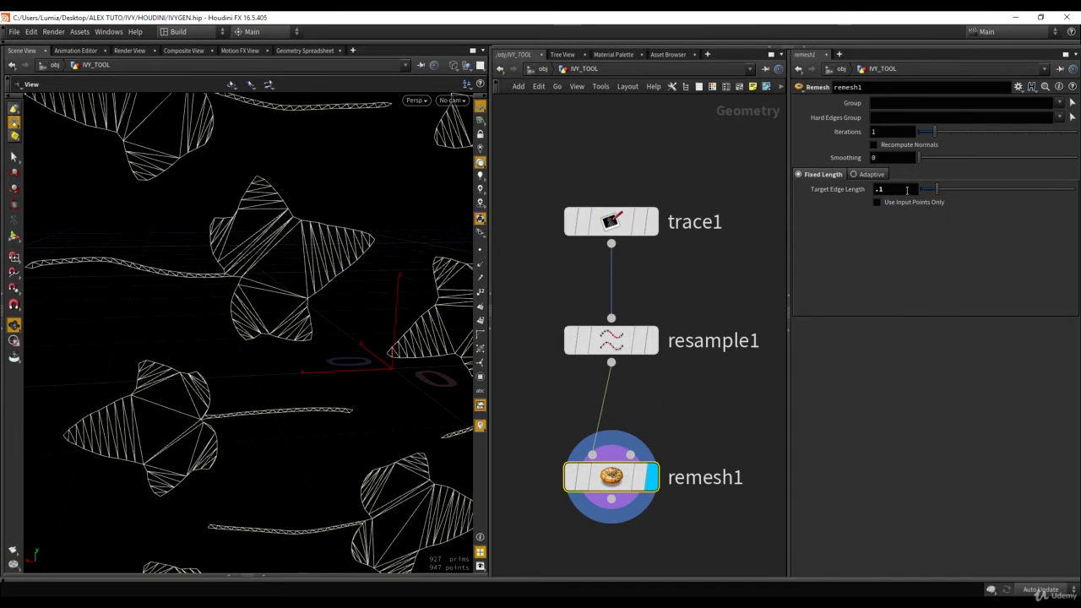
text(.05)
key(Return)
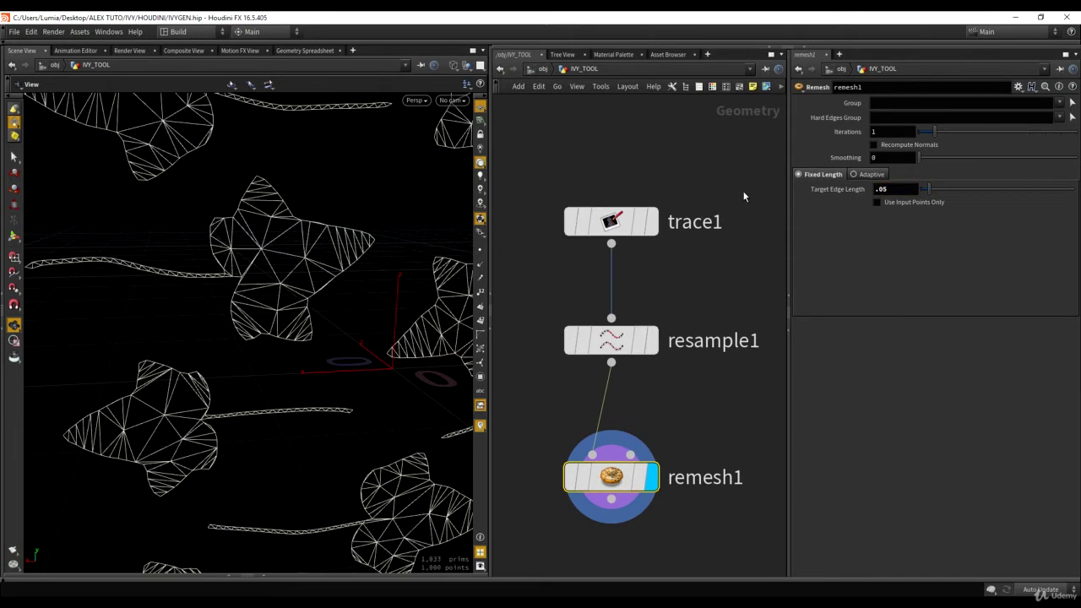
drag(254, 208, 299, 257)
text(.01)
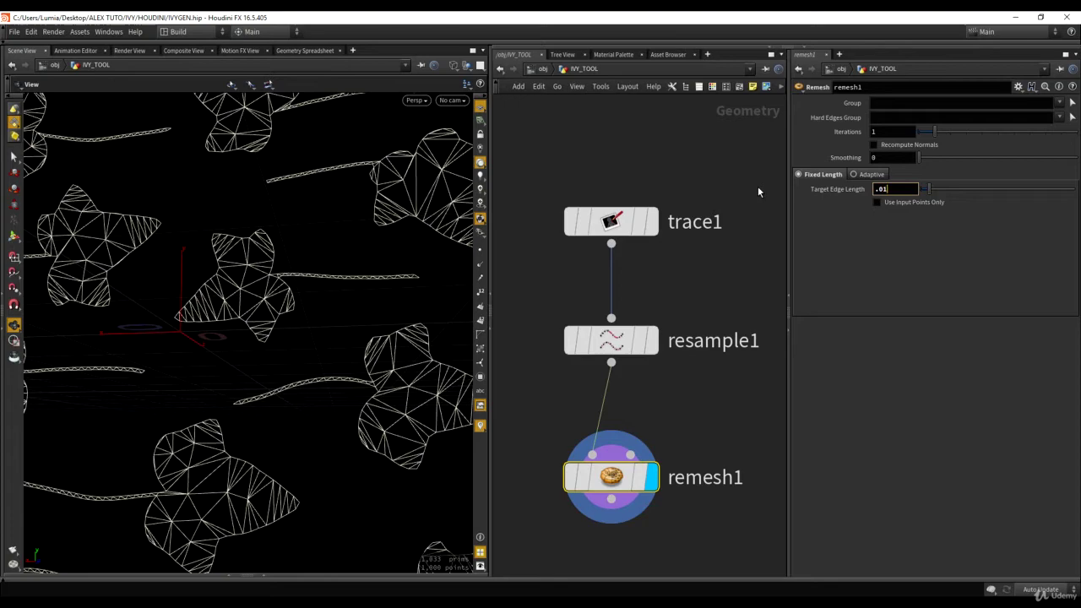
key(Return)
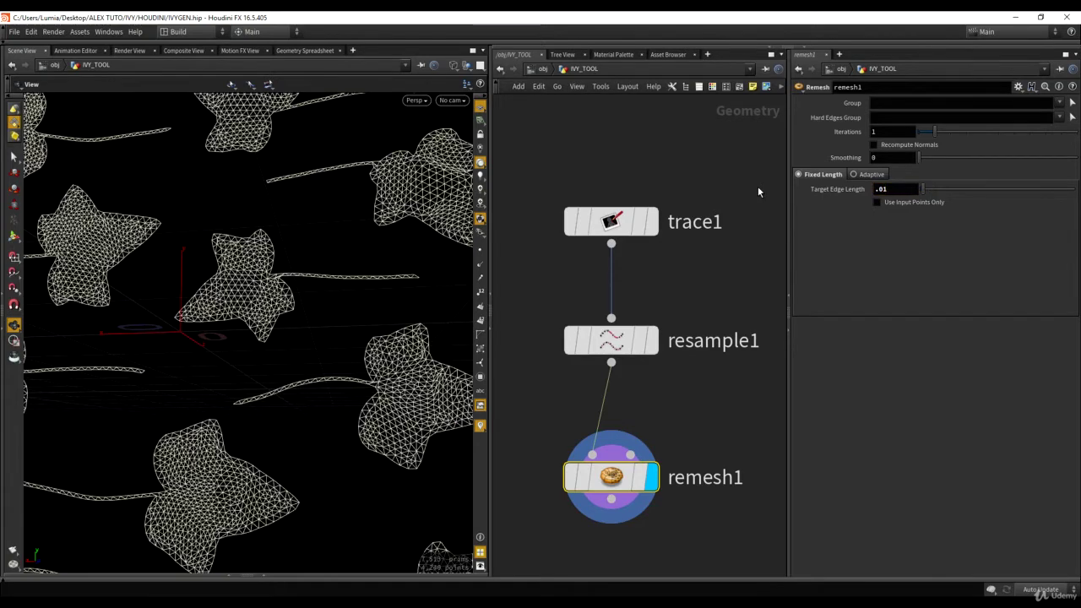
Step: Set the remesh1 target edge length to 0.005
mouse_move(289, 258)
mouse_down()
mouse_move(272, 263)
mouse_move(405, 352)
mouse_up()
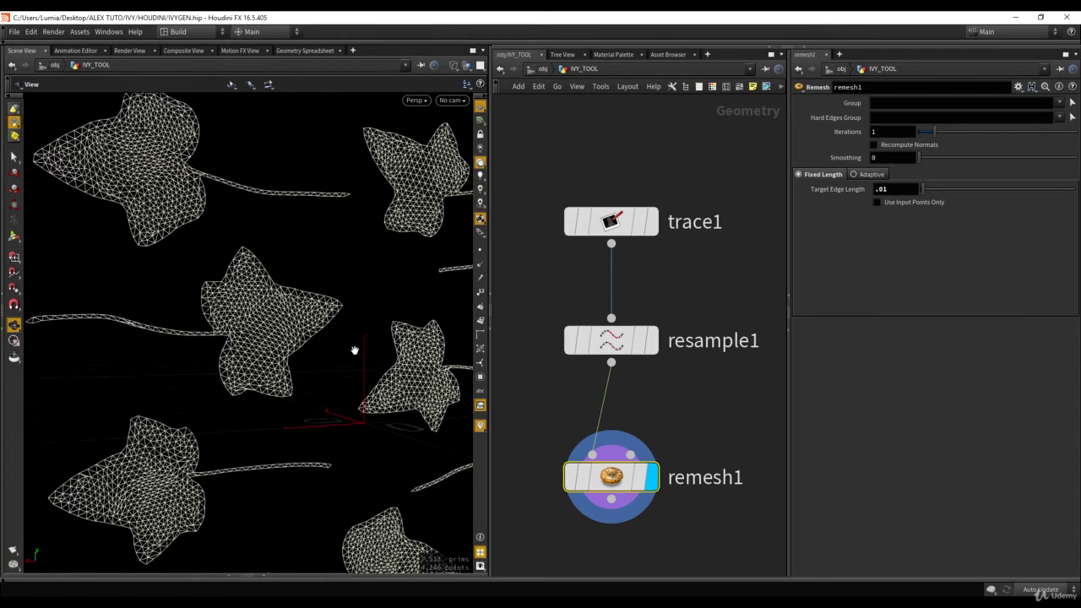
right_drag(405, 353, 282, 239)
key(w)
mouse_move(282, 239)
mouse_down()
mouse_move(391, 268)
mouse_move(386, 249)
mouse_up()
key(w)
key(shift+w)
click(910, 186)
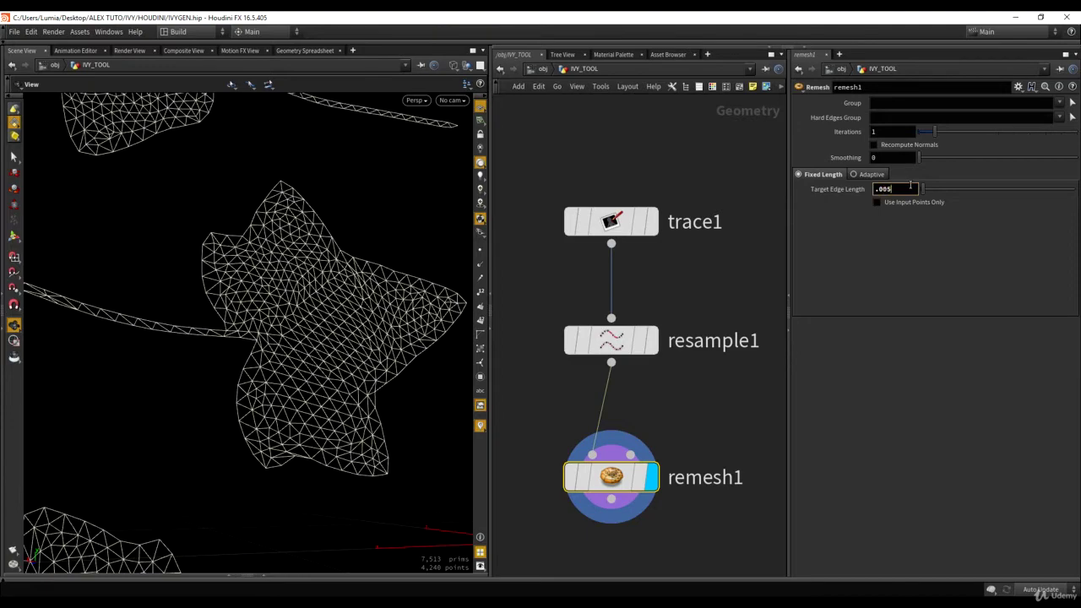
text(.005)
key(Return)
Step: Examine the density of the remeshed leaves, comparing wireframe with shaded display
right_drag(327, 225, 225, 297)
mouse_move(225, 296)
mouse_down()
mouse_move(296, 258)
mouse_move(340, 296)
mouse_move(304, 307)
mouse_move(316, 239)
mouse_move(338, 267)
mouse_up()
key(w)
right_drag(338, 267, 295, 321)
drag(295, 321, 254, 285)
key(w)
scroll(253, 285, up, 10)
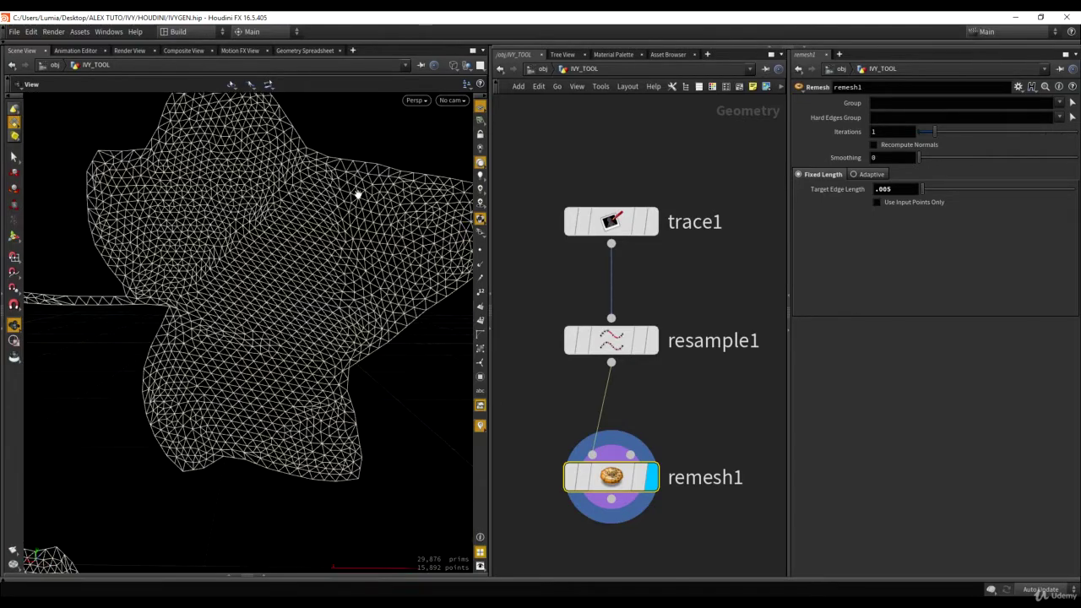
scroll(359, 237, down, 4)
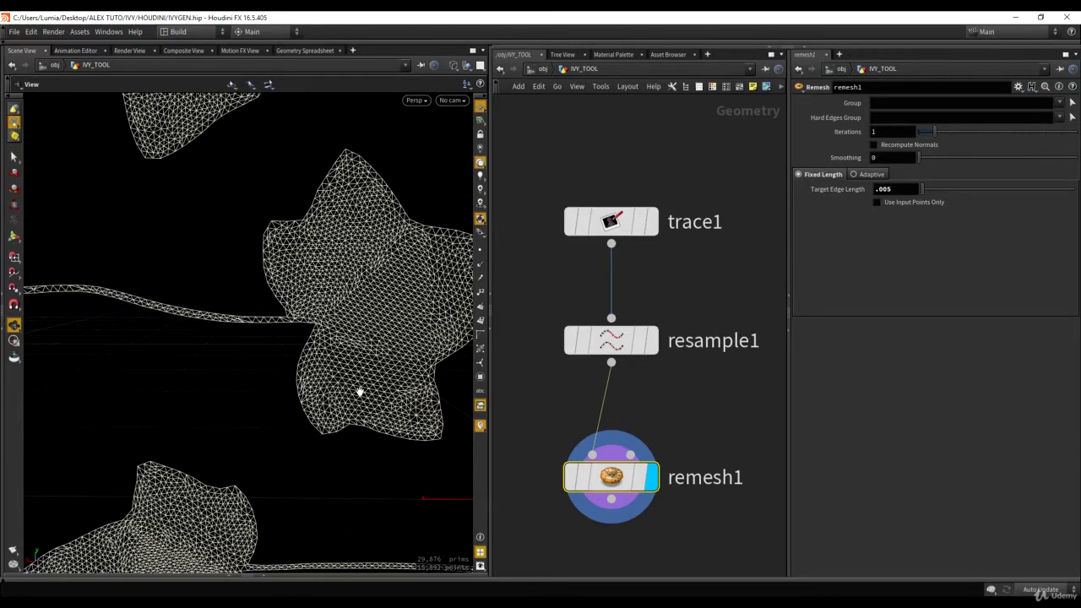
scroll(359, 393, down, 5)
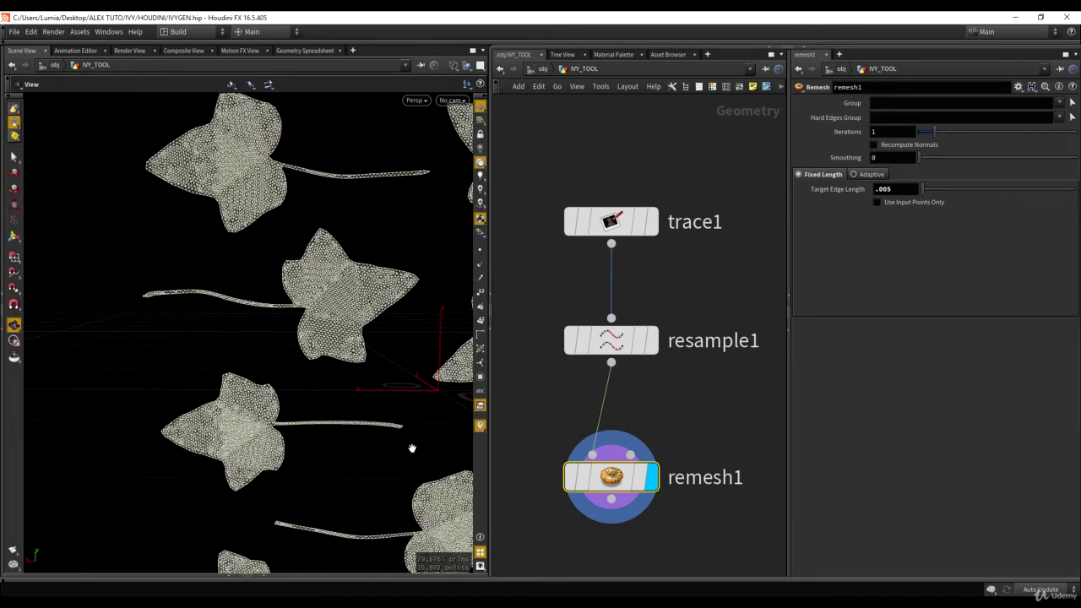
Step: Switch to Windows Photo Viewer and browse through the ivy leaf texture maps
middle_drag(714, 416, 710, 348)
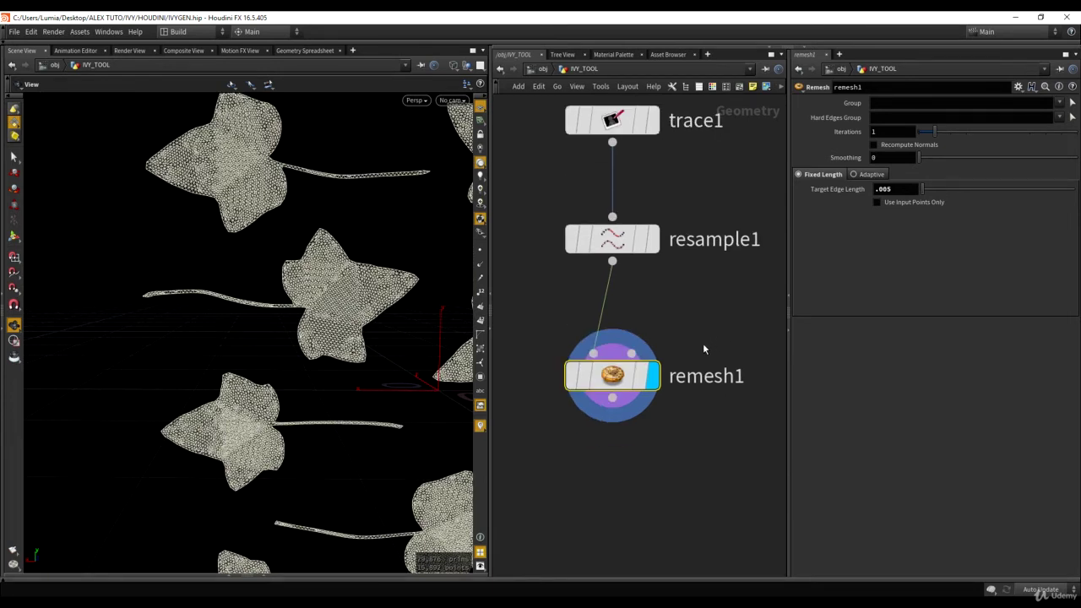
key(alt+Tab)
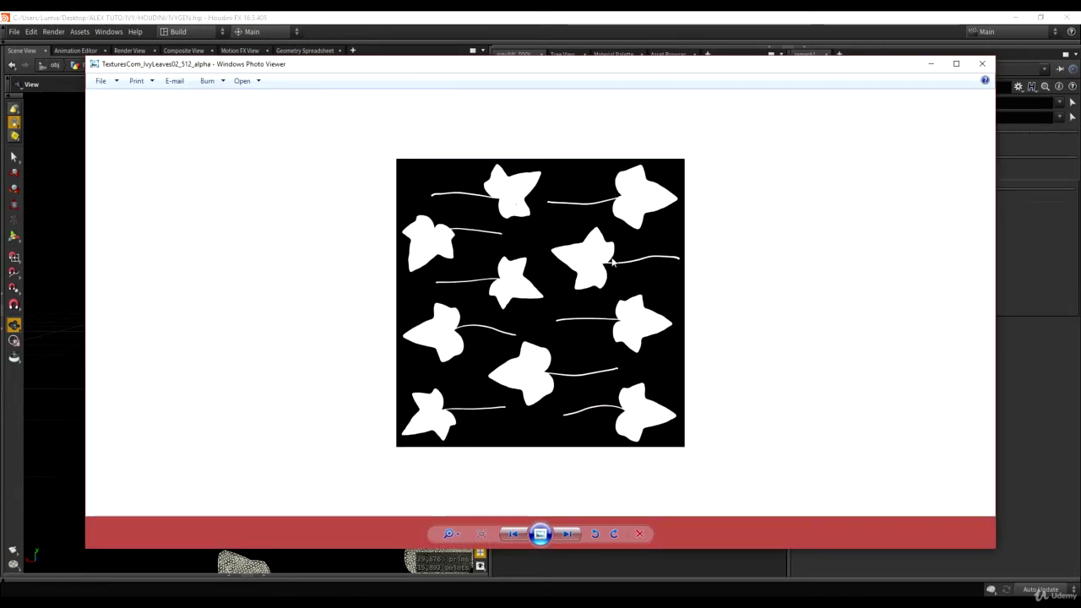
click(567, 534)
click(567, 534)
click(568, 535)
click(568, 535)
click(568, 535)
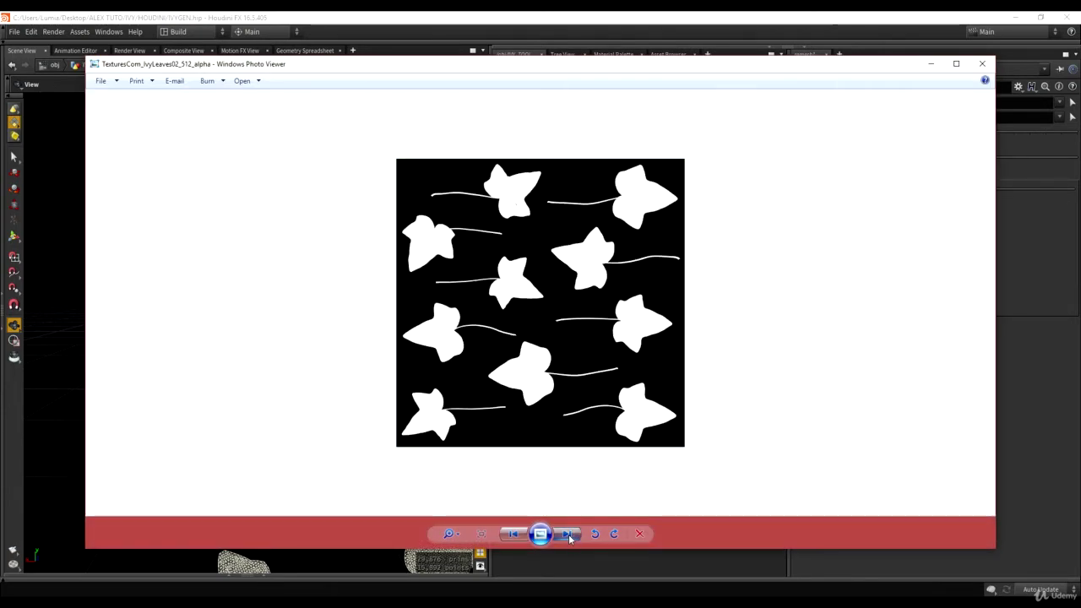
click(569, 535)
click(568, 535)
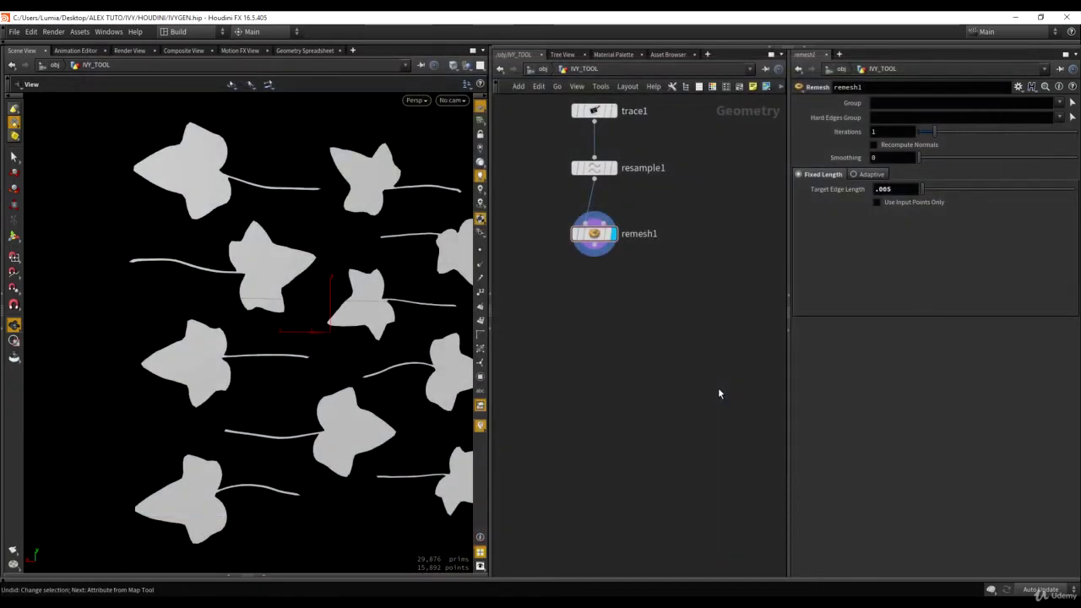
Step: Add an Attribute from Map node below remesh1, feed it the remesh1 output and display it
drag(432, 252, 171, 181)
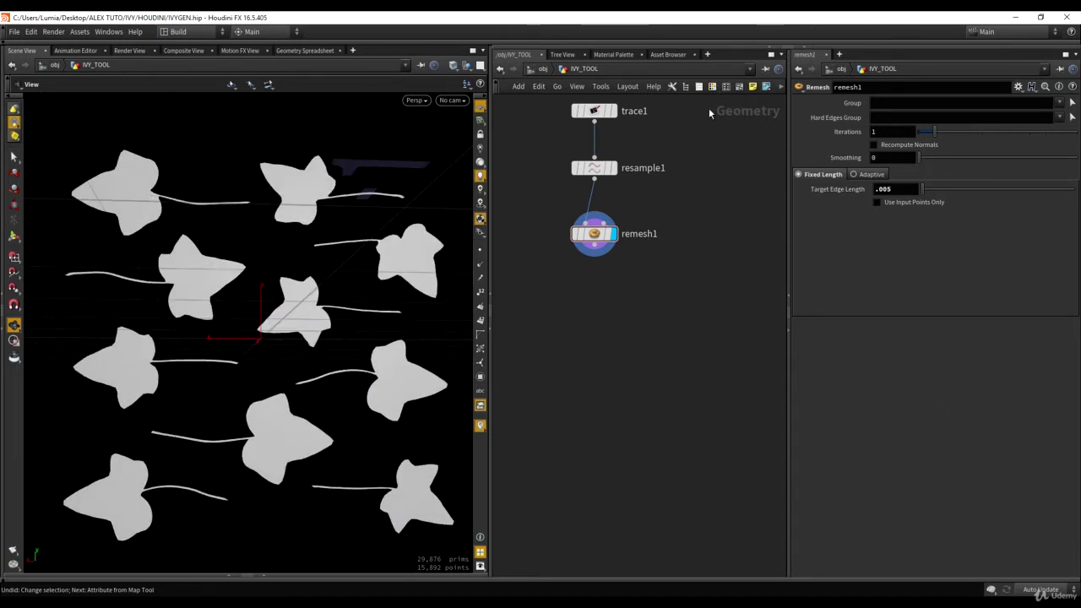
key(Tab)
text(att)
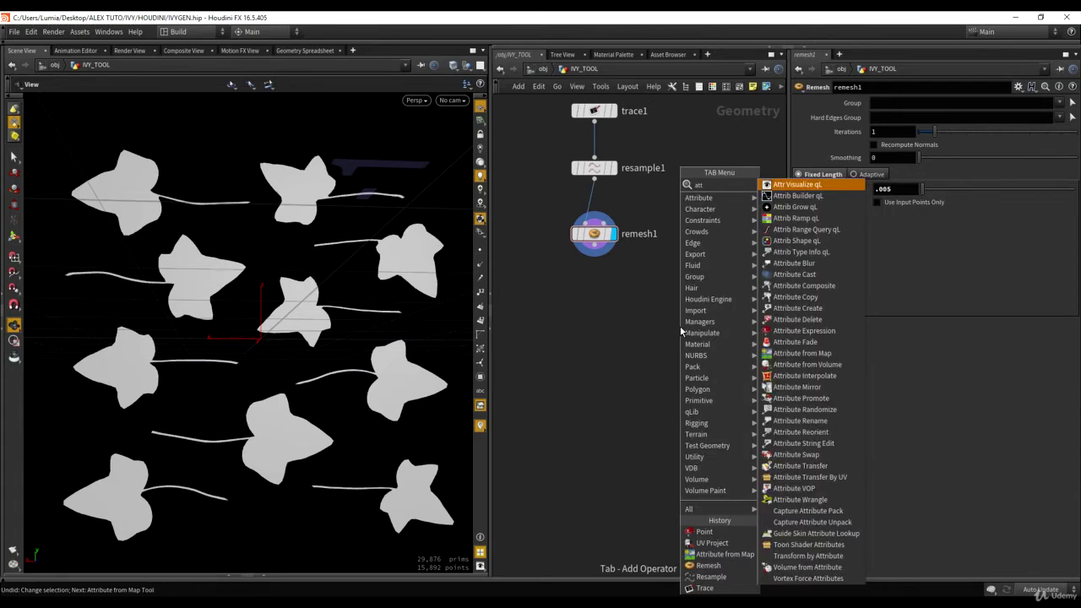
text(ribute from)
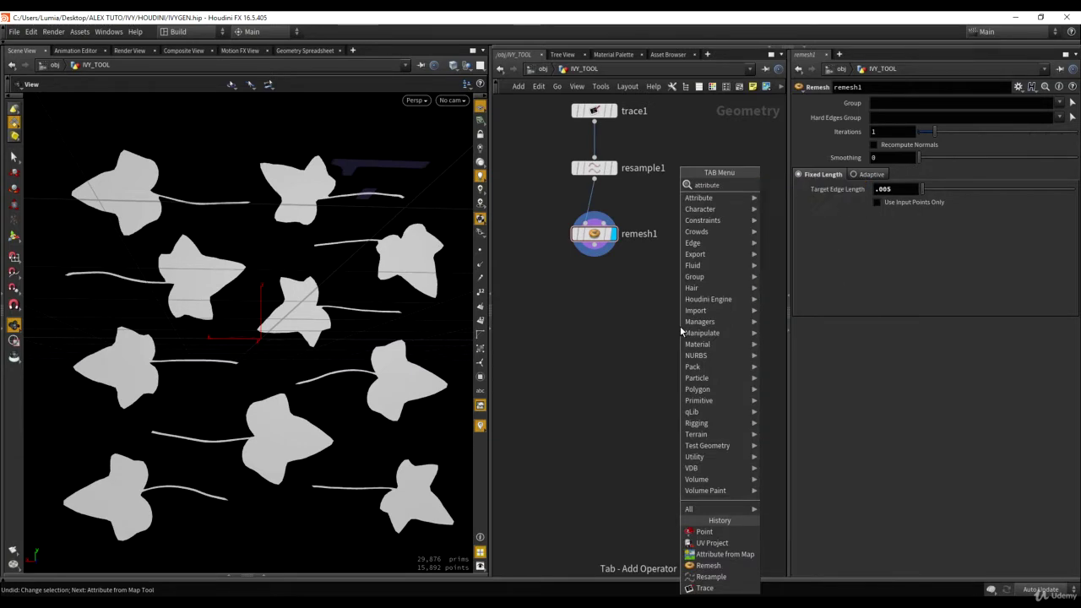
key(Return)
click(676, 323)
drag(646, 321, 619, 311)
drag(594, 253, 638, 302)
click(652, 323)
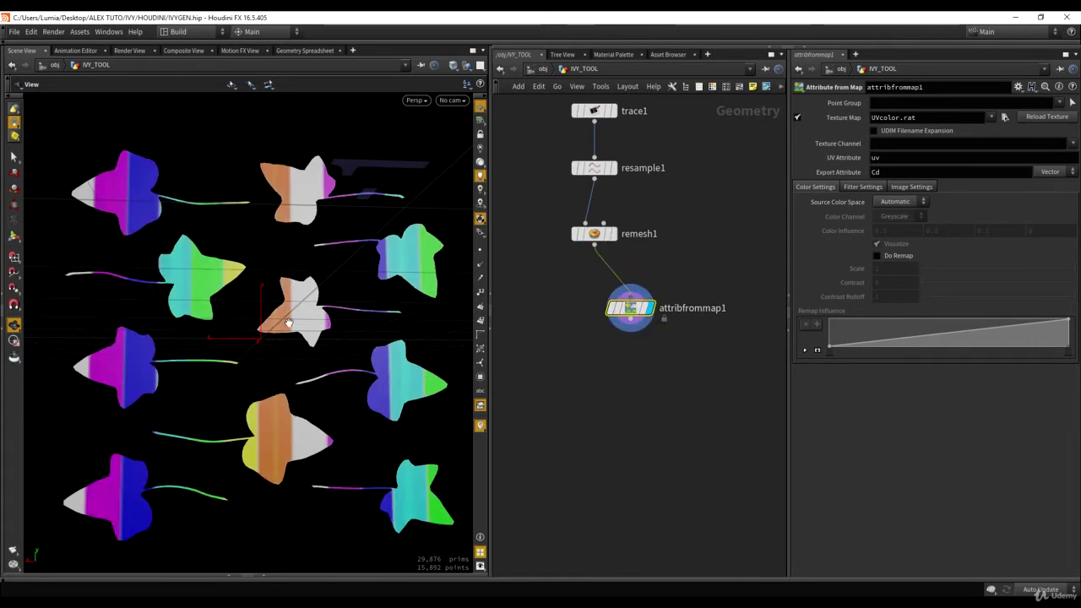
Step: Examine the default colour map on the leaves and compare the perspective view with the UV view
middle_drag(174, 255, 234, 309)
right_drag(233, 309, 295, 296)
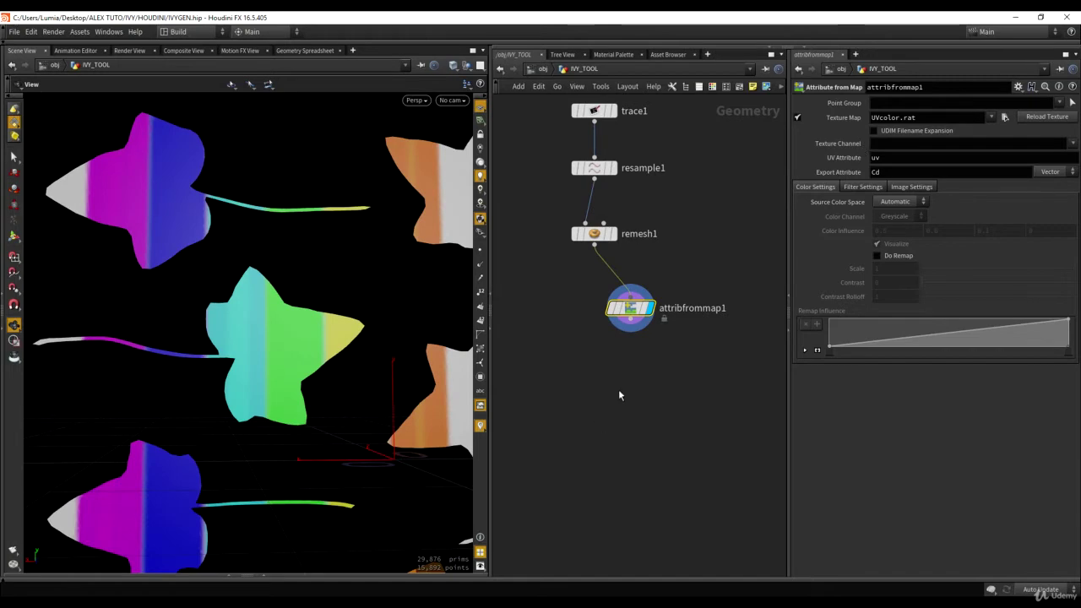
drag(374, 343, 288, 332)
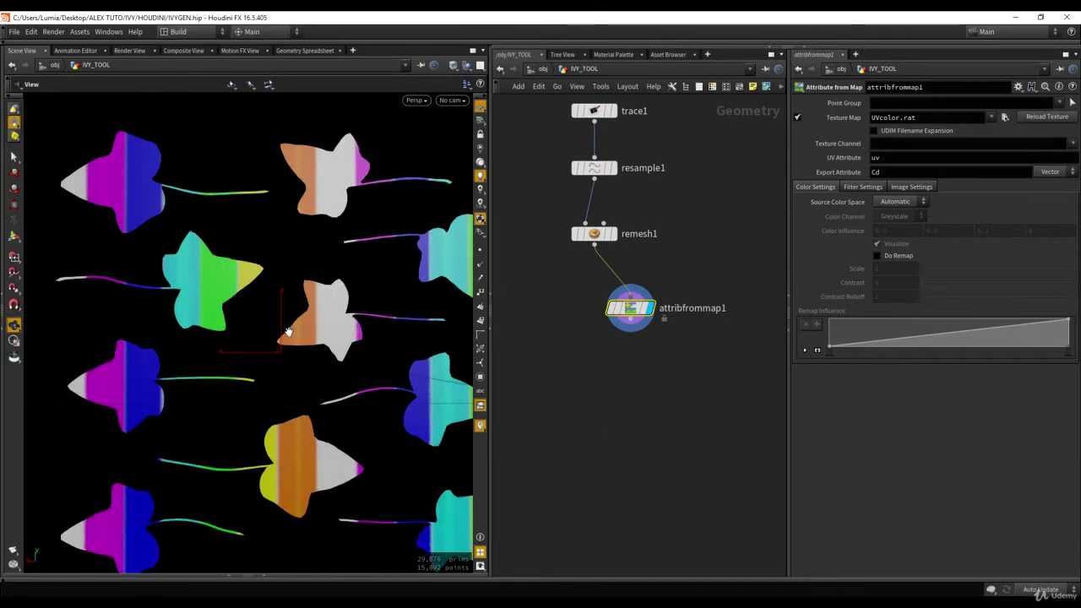
key(space+5)
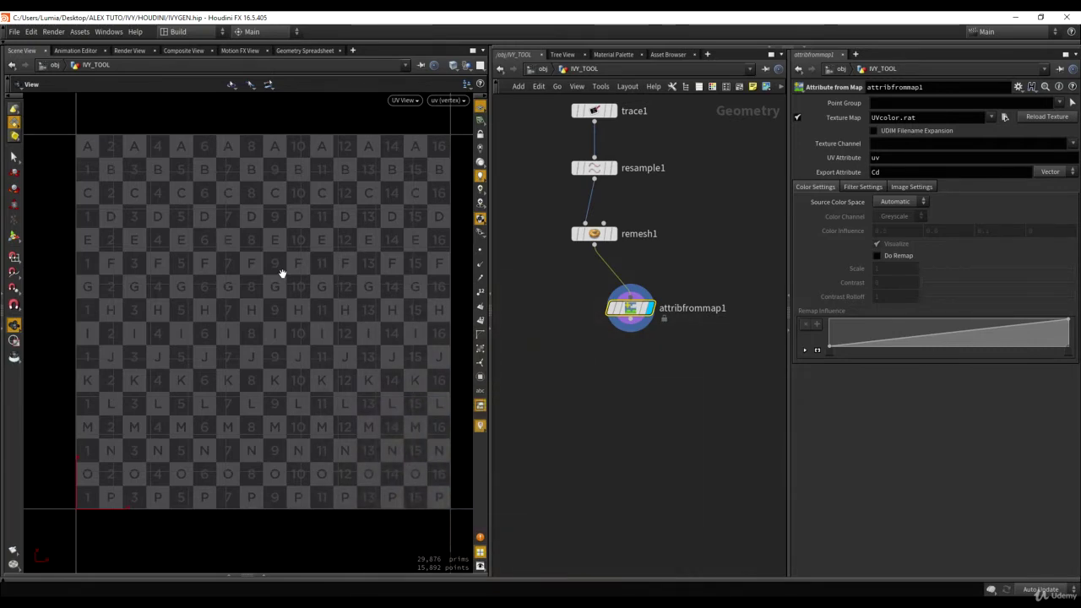
key(space+1)
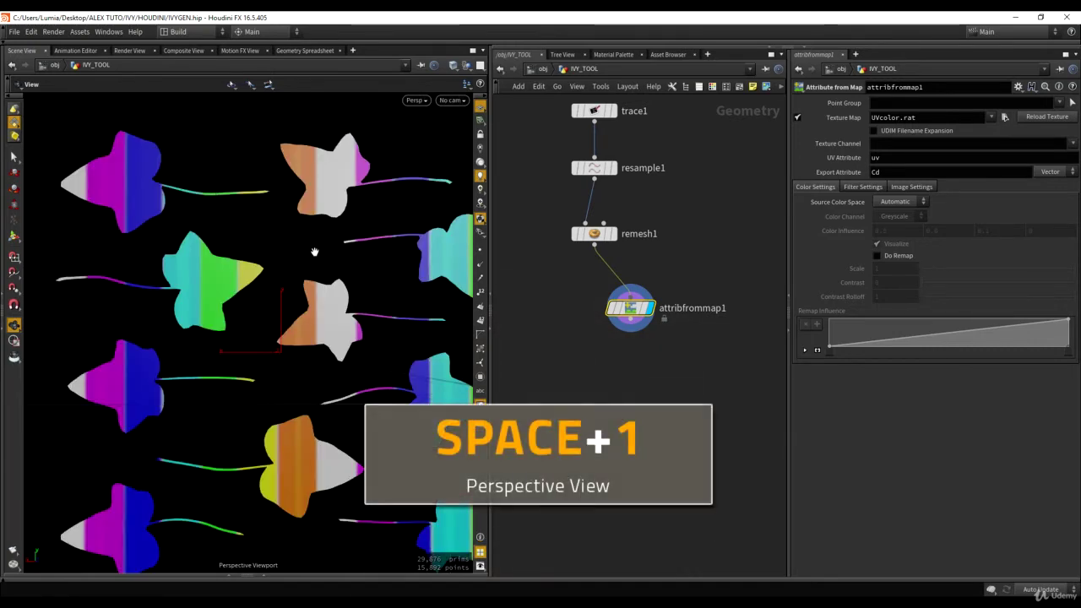
drag(284, 236, 270, 358)
key(space+5)
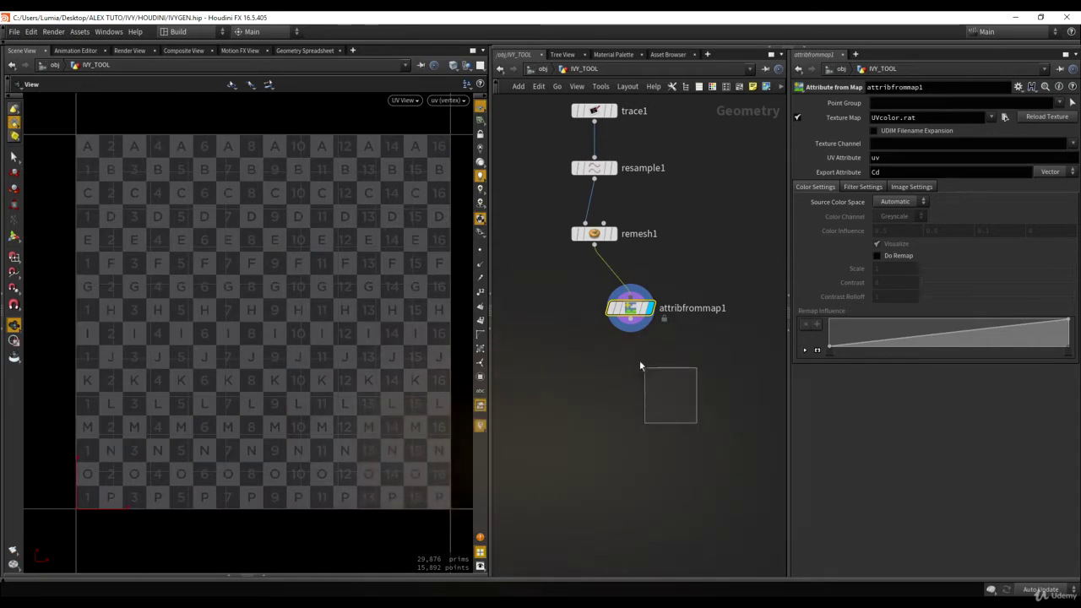
Step: Disconnect attribfrommap1 from remesh1 and move it down to free space between the nodes
drag(631, 319, 627, 385)
key(y)
drag(564, 333, 846, 313)
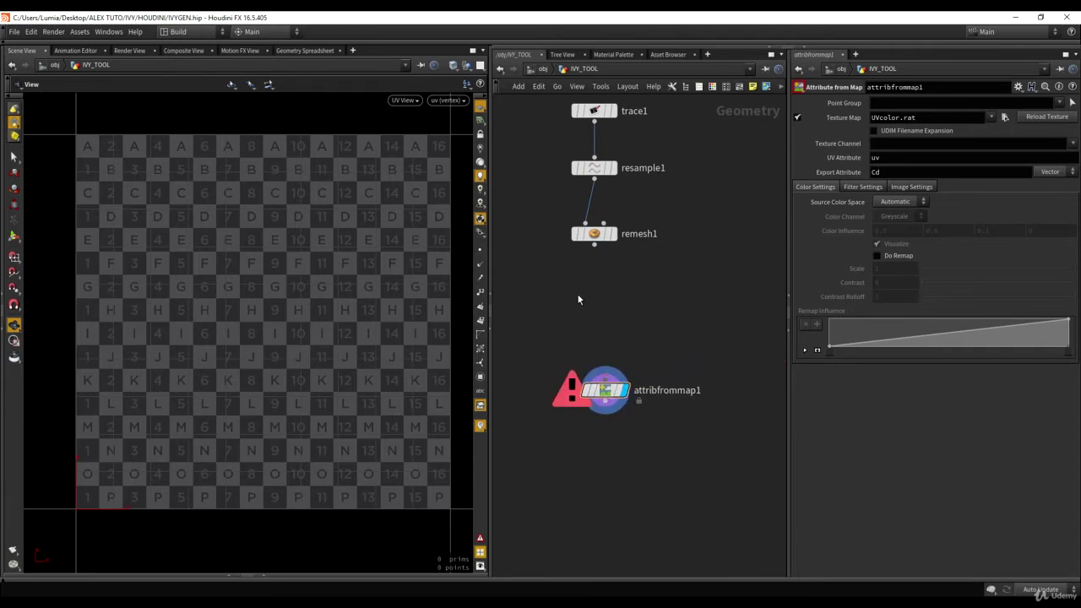
Step: Add a UV Project node below remesh1, connect it to the remesh1 output and display it
key(Tab)
text(uv pro)
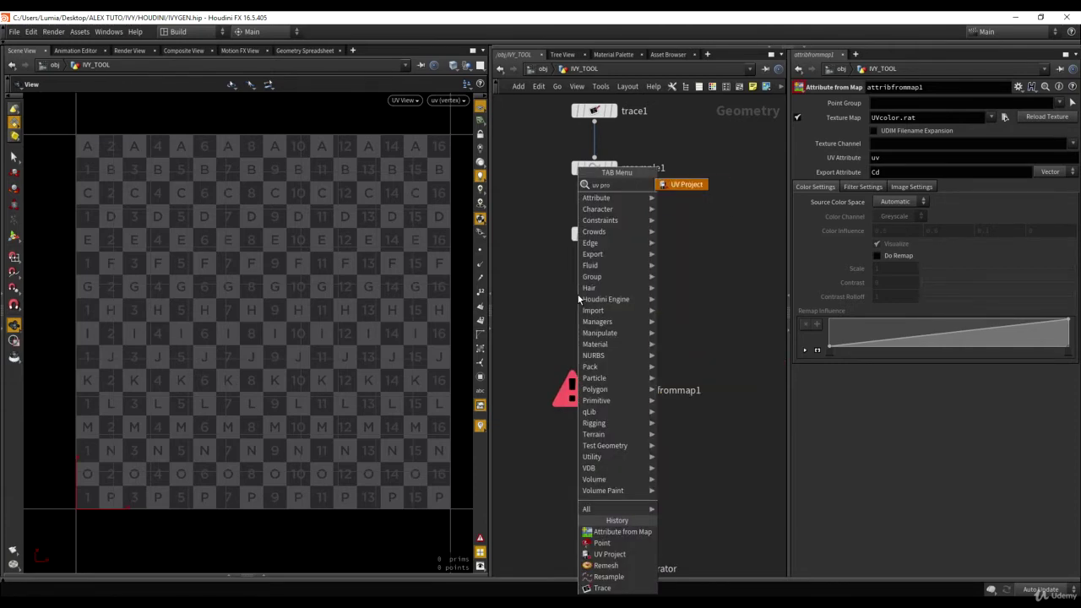
key(Return)
click(644, 302)
drag(595, 246, 645, 289)
drag(645, 301, 624, 291)
click(640, 291)
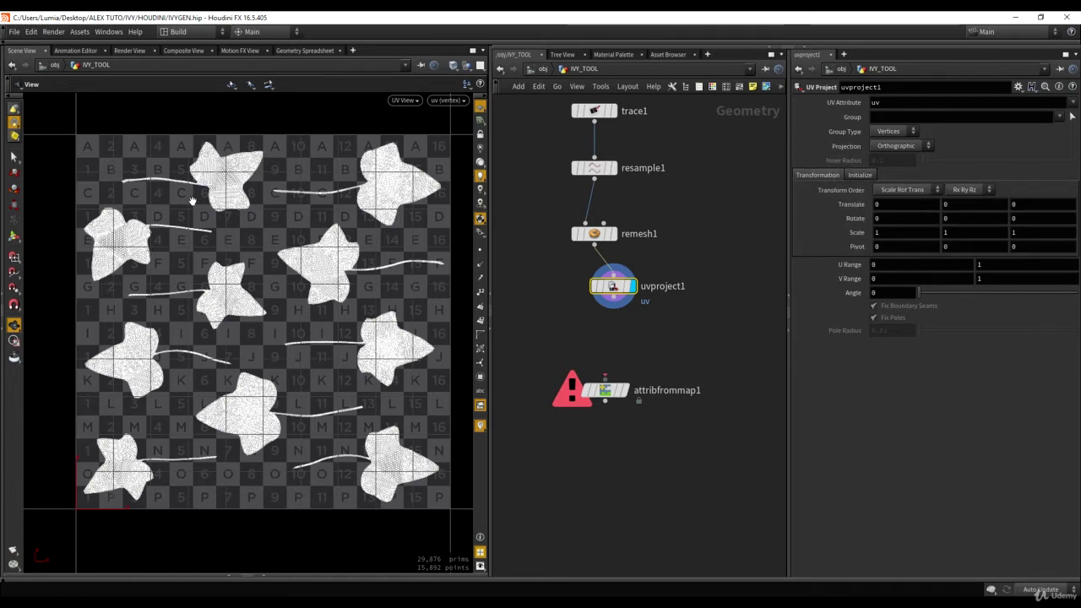
Step: Check uvproject1 in the perspective view, look at its initialization and transformation settings, and return to the UV view
key(space+1)
drag(184, 378, 302, 291)
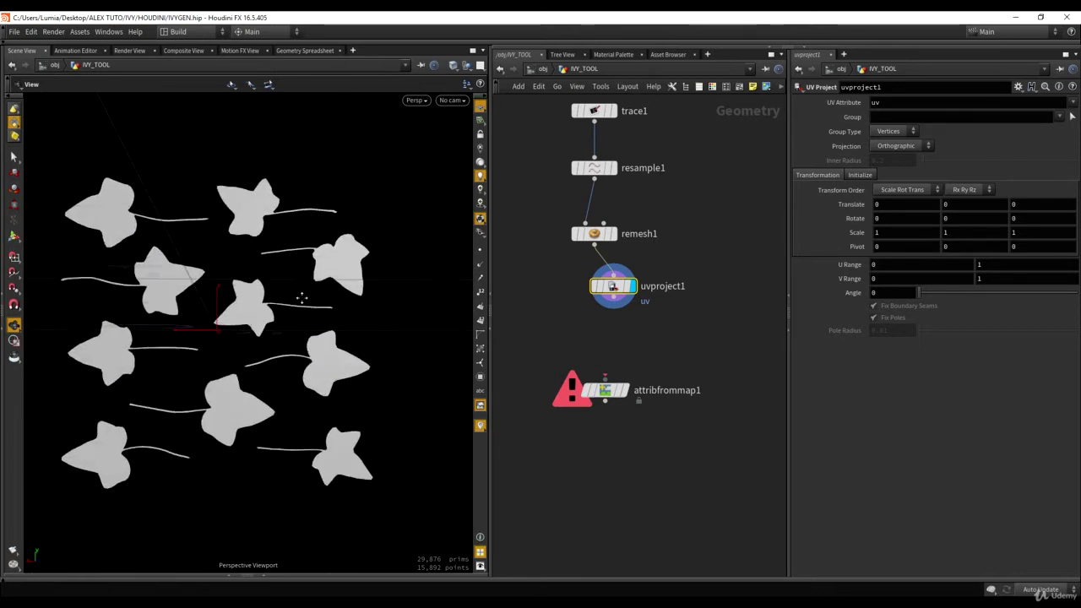
click(860, 175)
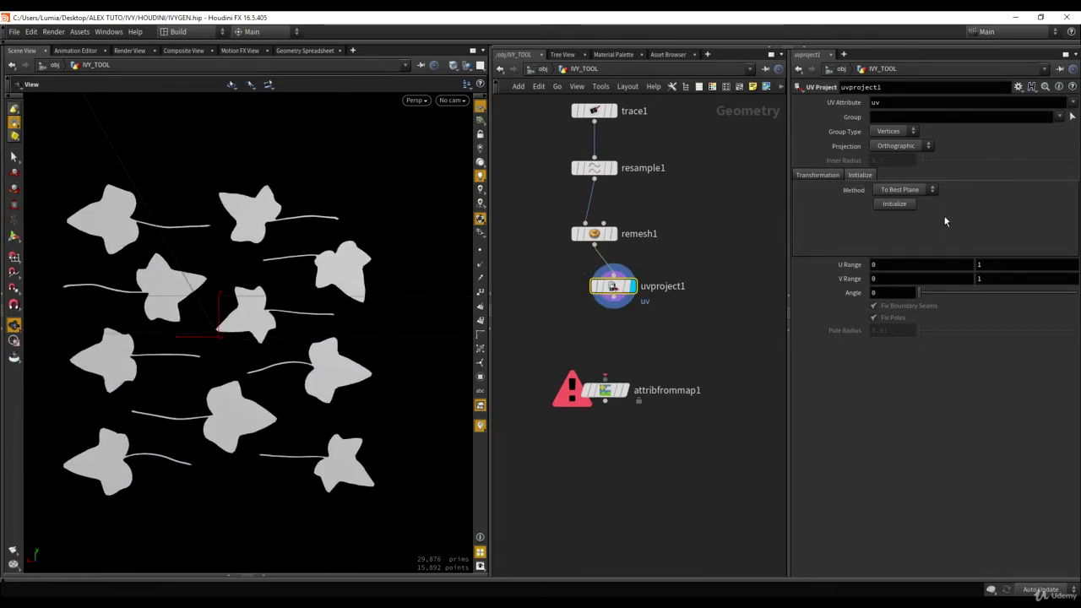
click(816, 175)
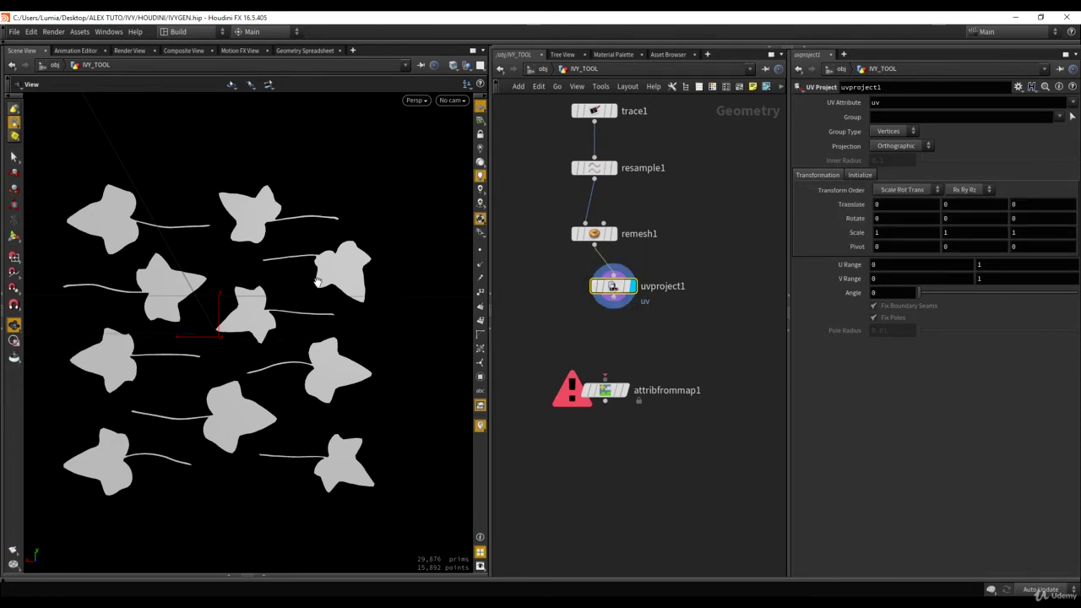
key(space+5)
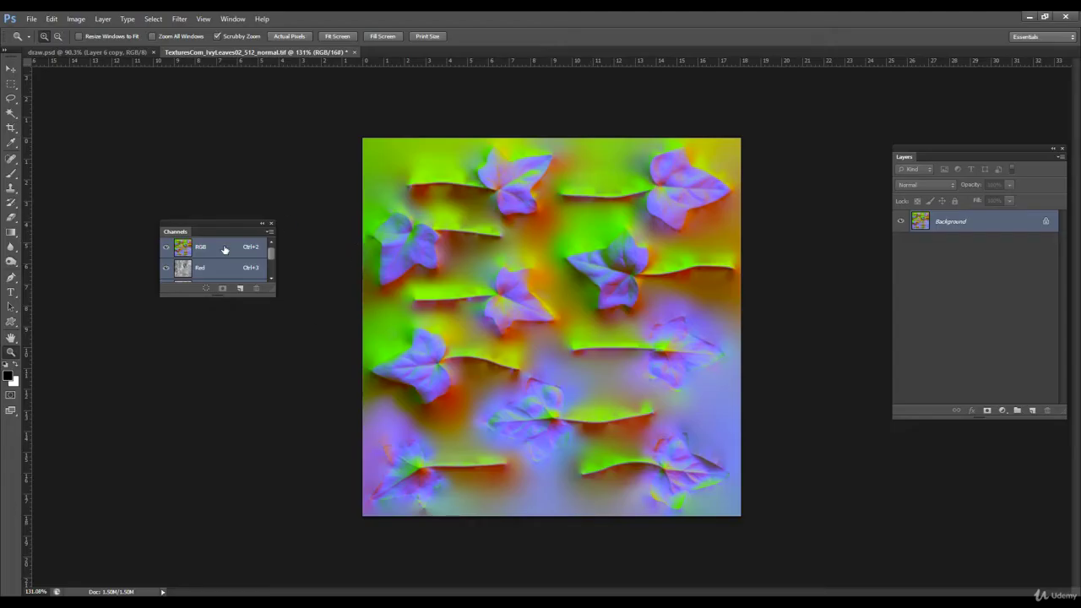
Step: Undo the last change to the ivy normal map in Photoshop and switch back to Houdini
key(ctrl+z)
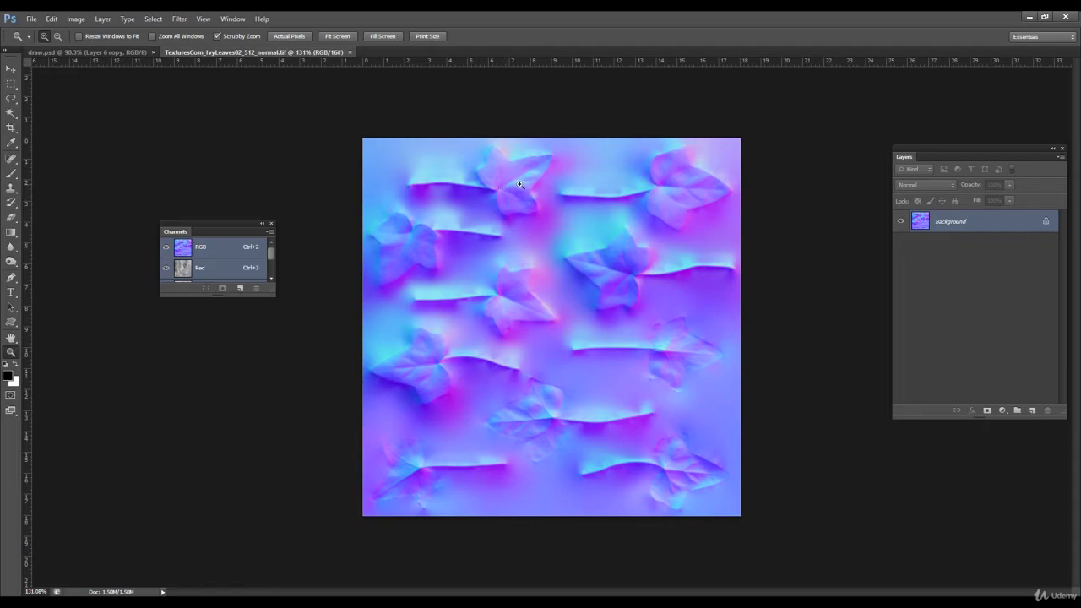
key(alt+Tab)
Step: Connect the output of uvproject1 to attribfrommap1 and move attribfrommap1 up close beneath it
drag(613, 307, 605, 378)
drag(605, 390, 604, 344)
scroll(642, 337, up, 3)
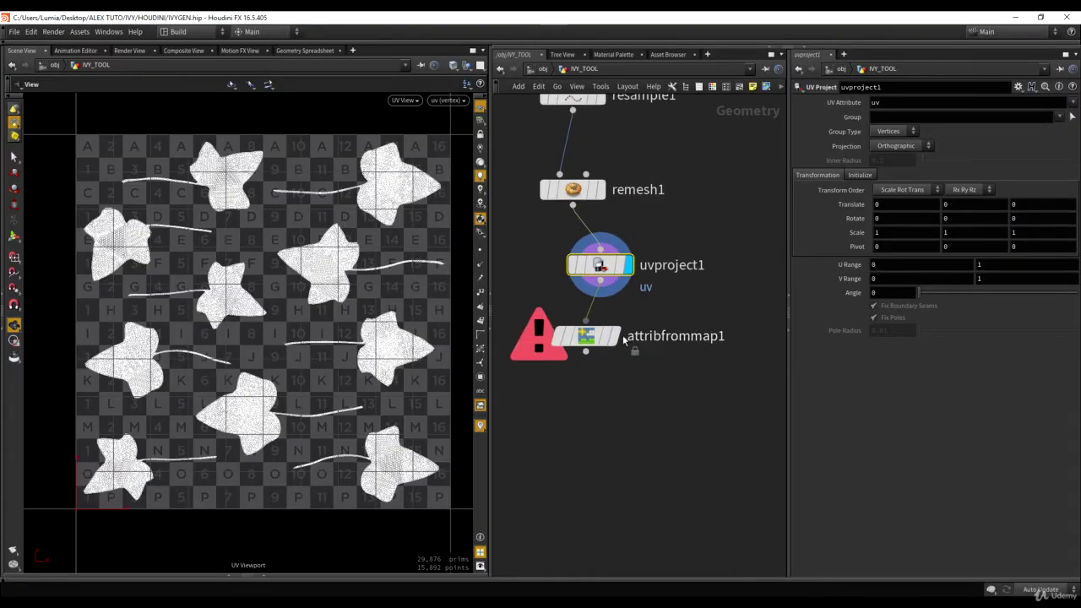
Step: Display attribfrommap1 and view its leaves in the perspective view
click(615, 336)
click(591, 336)
key(space+1)
drag(287, 321, 239, 292)
key(space+h)
drag(318, 302, 257, 273)
Step: Load TexturesCom_IvyLeaves02_512_normal.tif from $HIP/SourceTextures as the texture map of attribfrommap1
click(1005, 118)
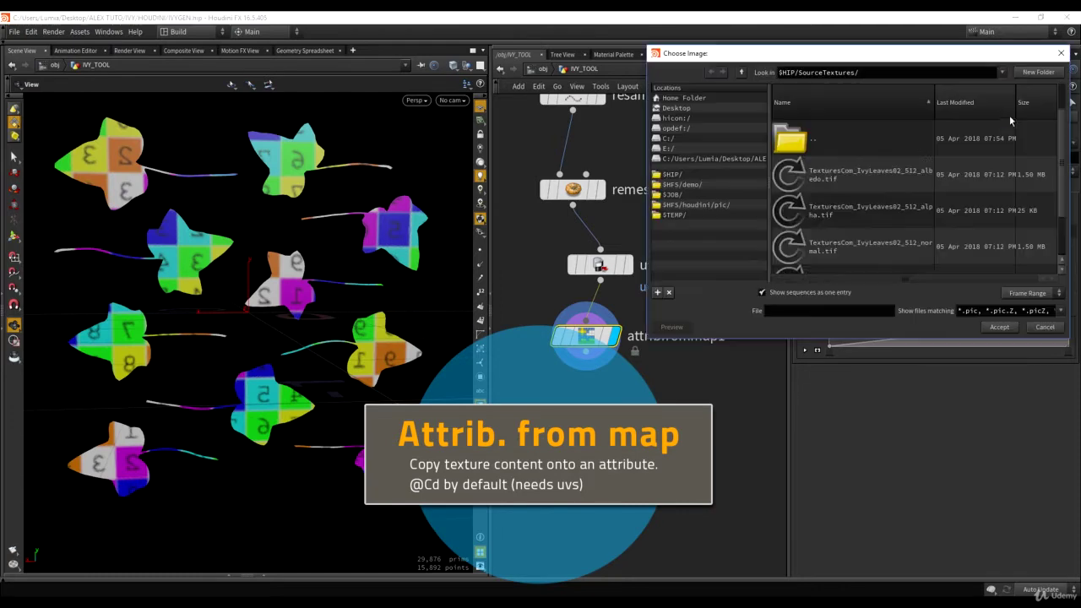
click(863, 180)
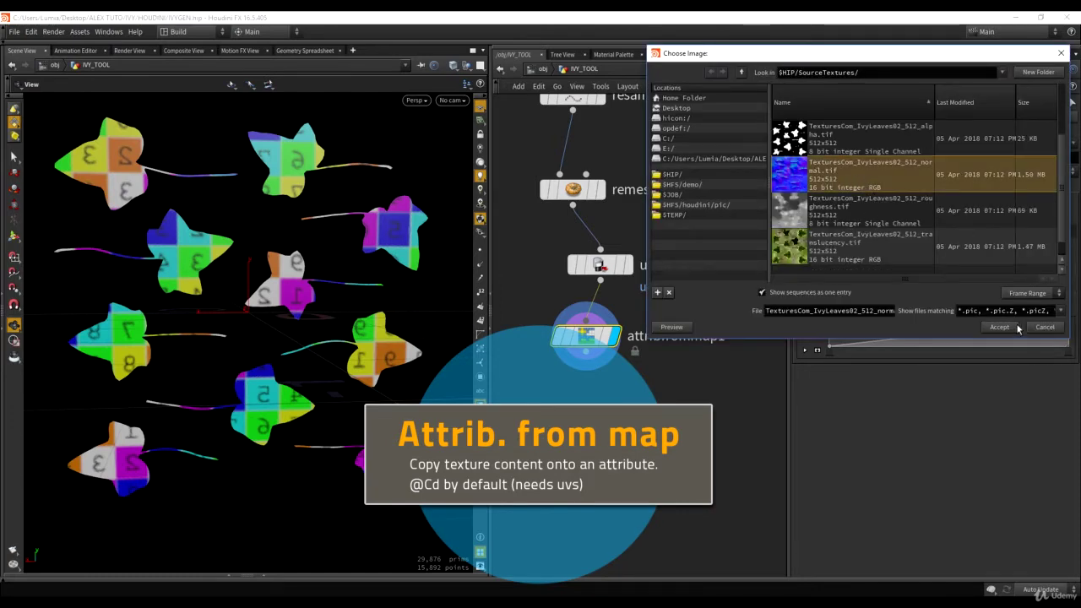
click(998, 327)
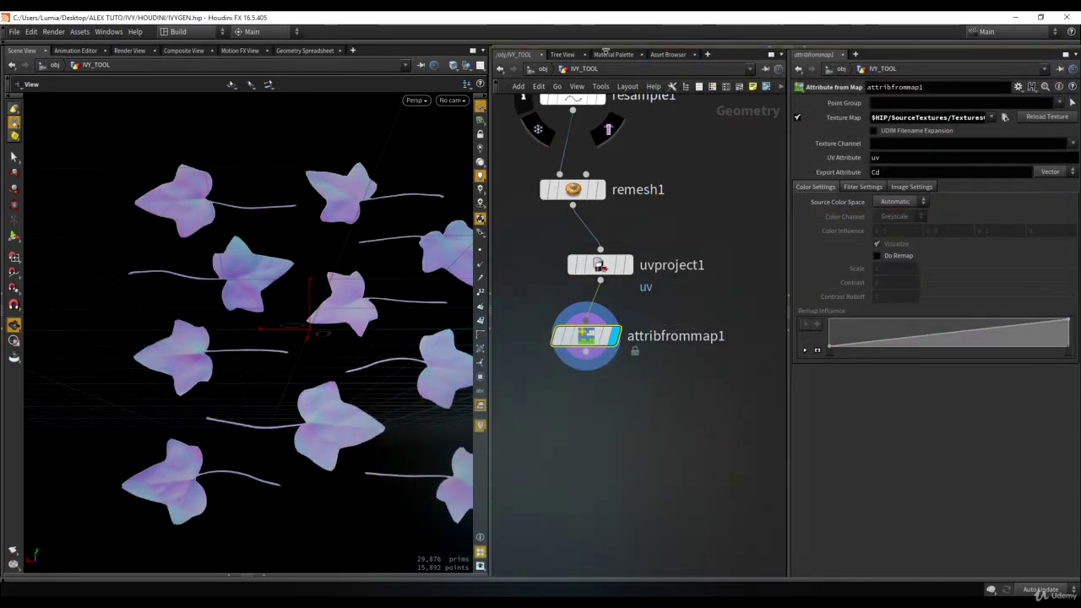
Step: Inspect the normal map colours on the leaves up close in the viewport
middle_drag(325, 184, 262, 170)
click(614, 54)
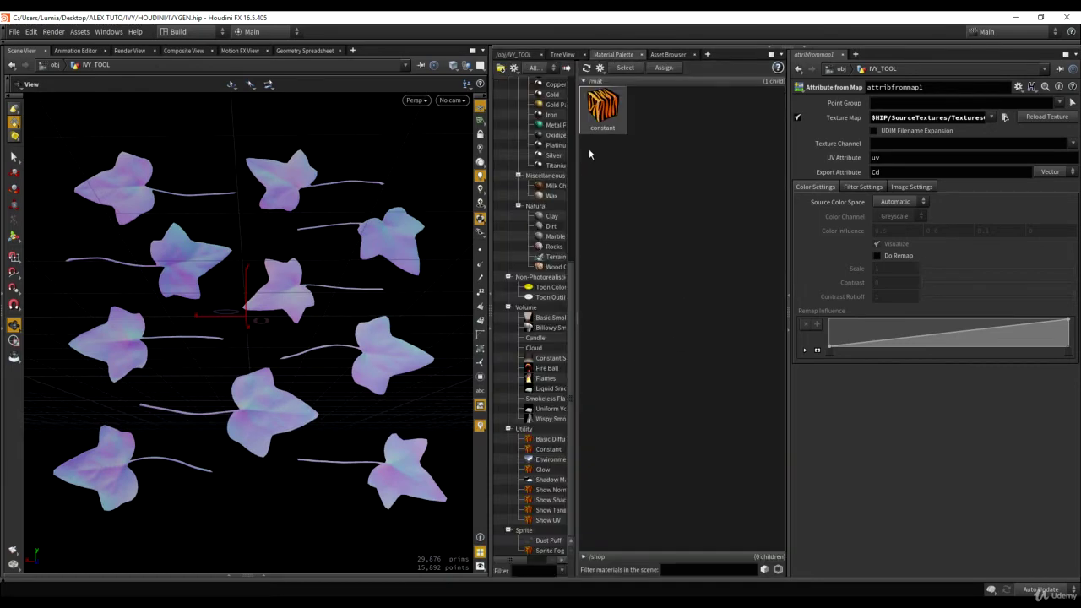
drag(337, 369, 371, 361)
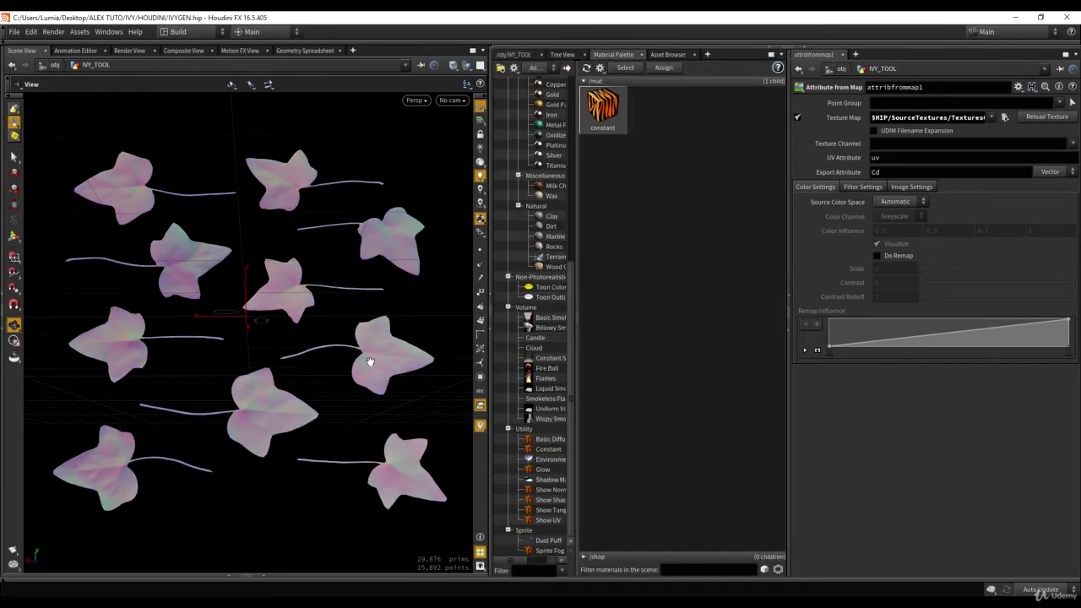
click(510, 56)
scroll(253, 160, up, 3)
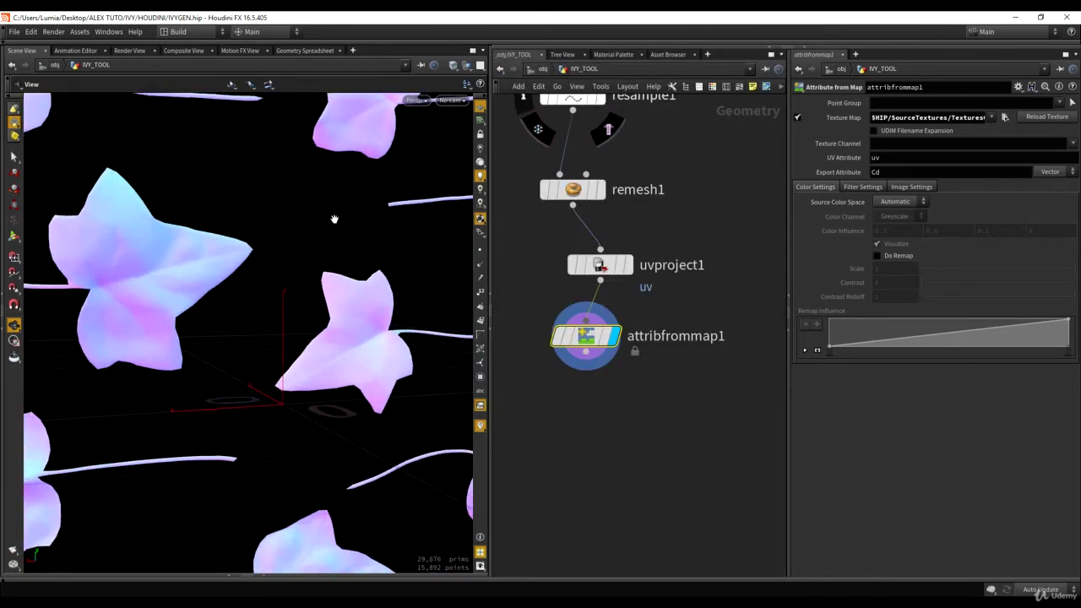
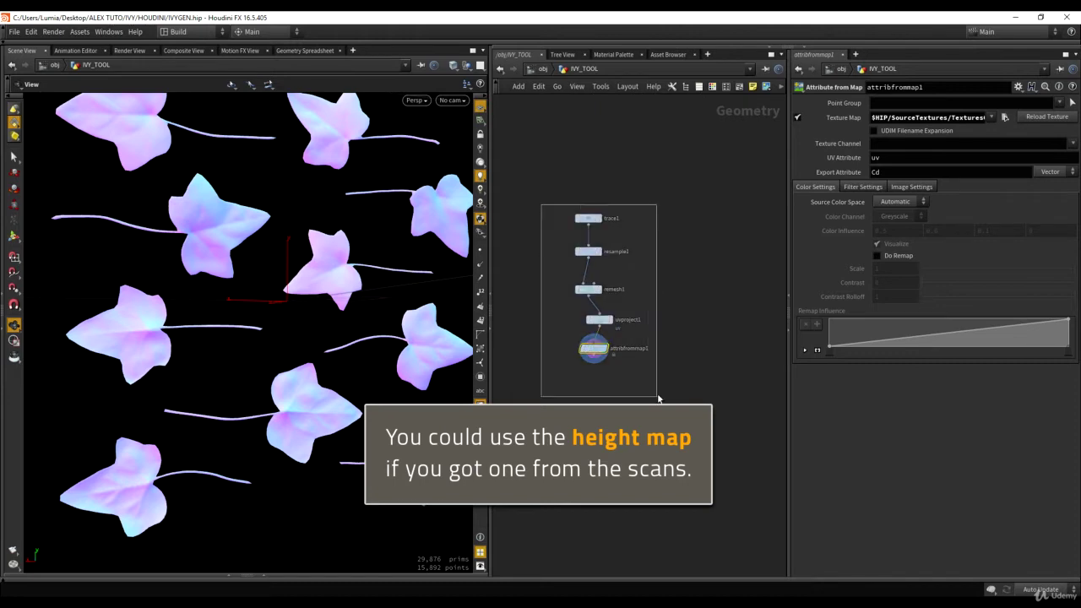
Step: Arrange the nodes from trace1 down to attribfrommap1 in one evenly spaced vertical column
key(a)
drag(589, 212, 596, 153)
scroll(656, 232, up, 2)
click(668, 239)
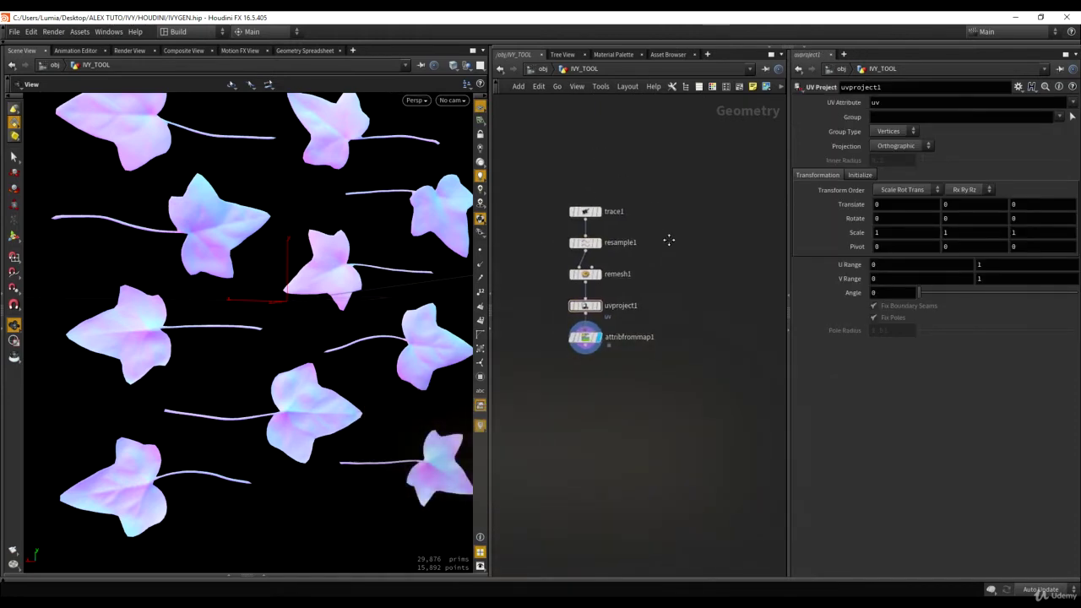
drag(513, 161, 701, 505)
key(l)
Step: Create a network box around all five nodes and title it "Leaf maker"
drag(513, 149, 724, 471)
key(shift+o)
double_click(607, 184)
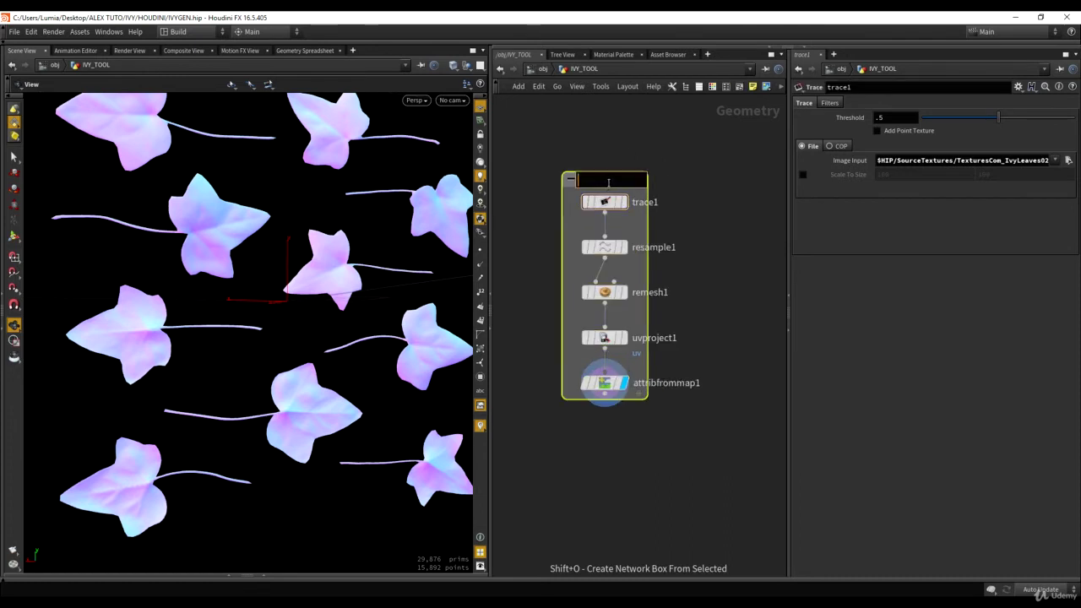
text(Leaf maker)
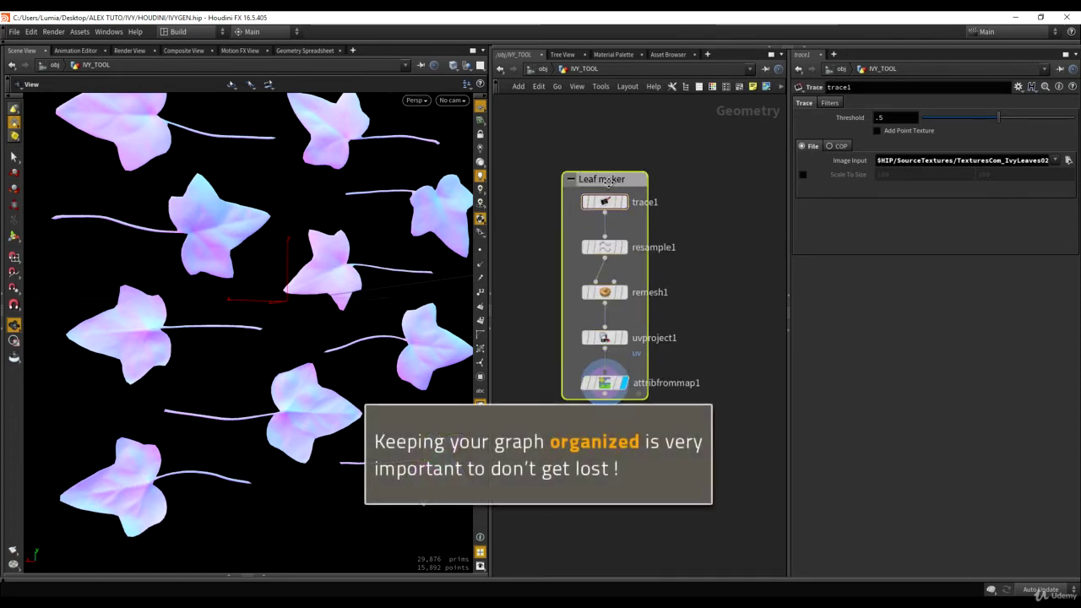
key(Return)
Step: Colour the Leaf maker network box green and extend it below attribfrommap1 for more nodes
key(c)
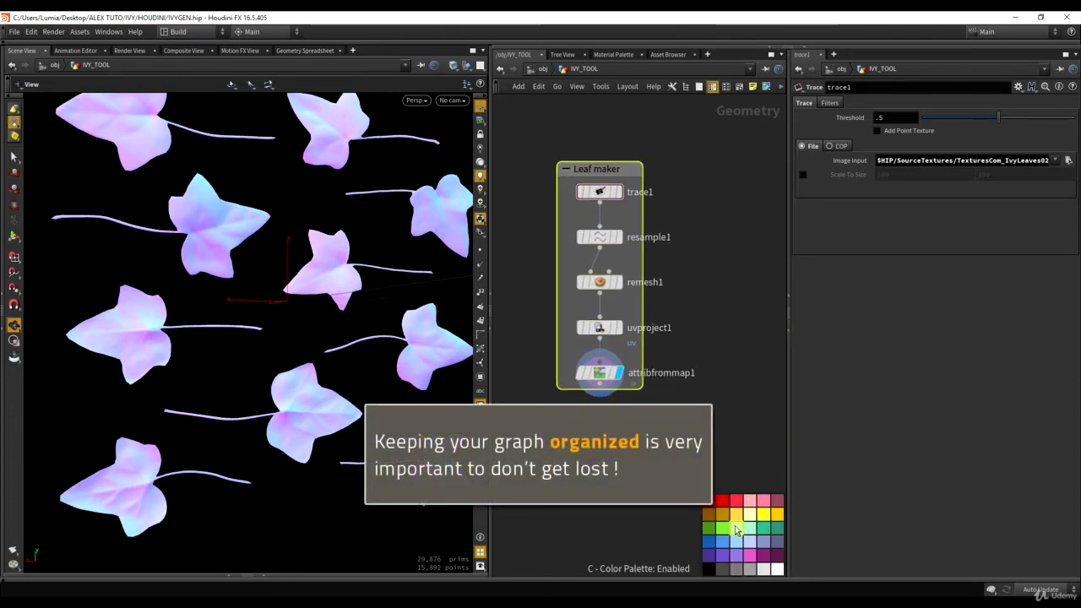
drag(722, 527, 761, 587)
middle_drag(660, 377, 686, 350)
scroll(562, 364, up, 2)
scroll(562, 364, up, 2)
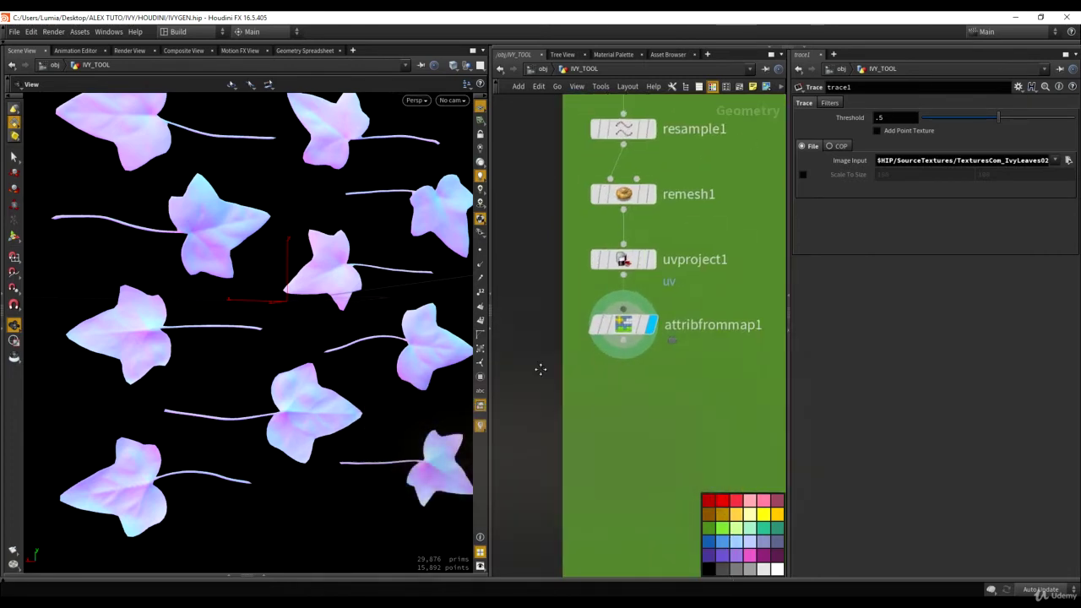
Step: Add a Point node below attribfrommap1, connected to its output and displayed
scroll(601, 336, up, 1)
key(Tab)
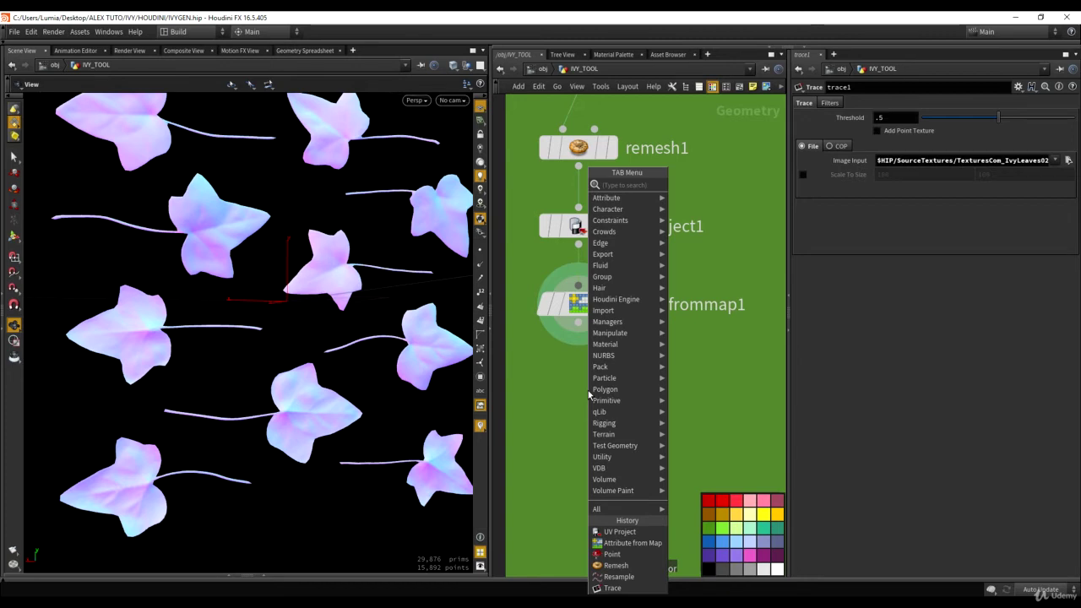
text(point)
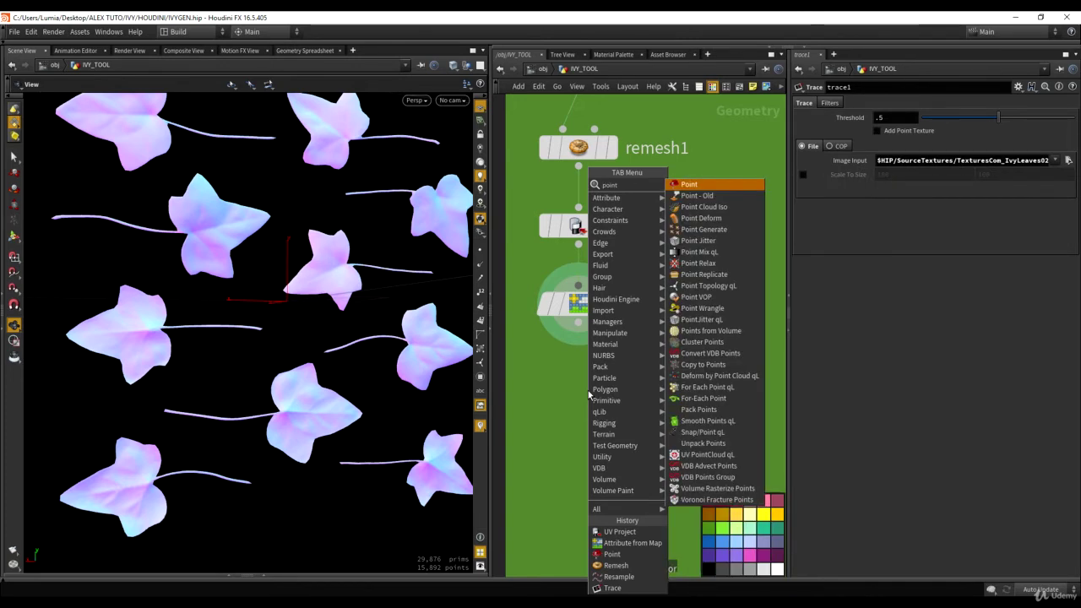
key(Return)
click(602, 389)
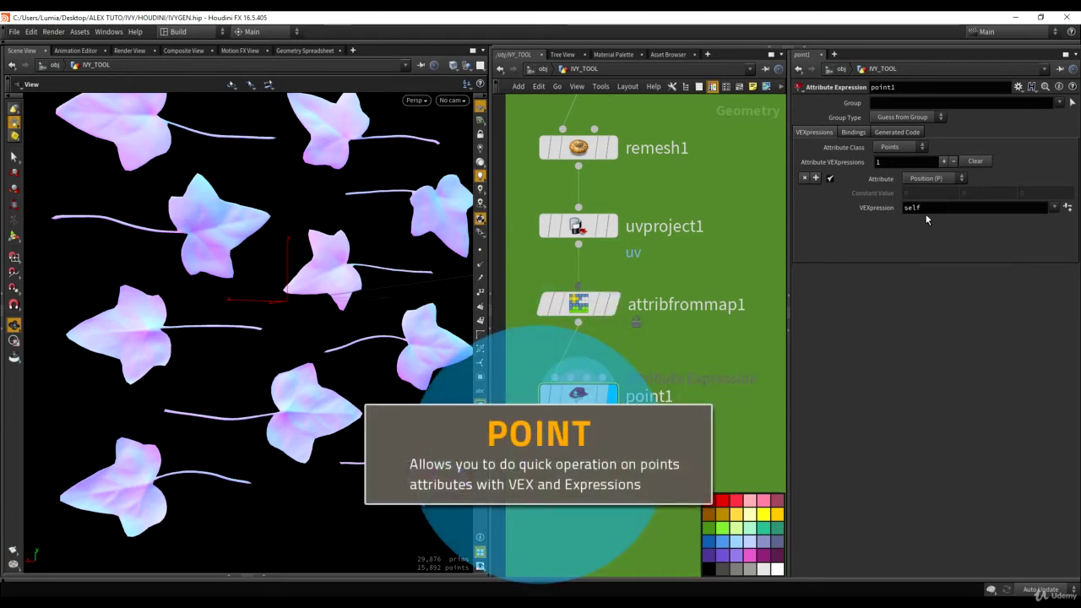
Step: Review the attribute choices of point1 and set its attribute to Color (Cd)
click(962, 179)
click(933, 180)
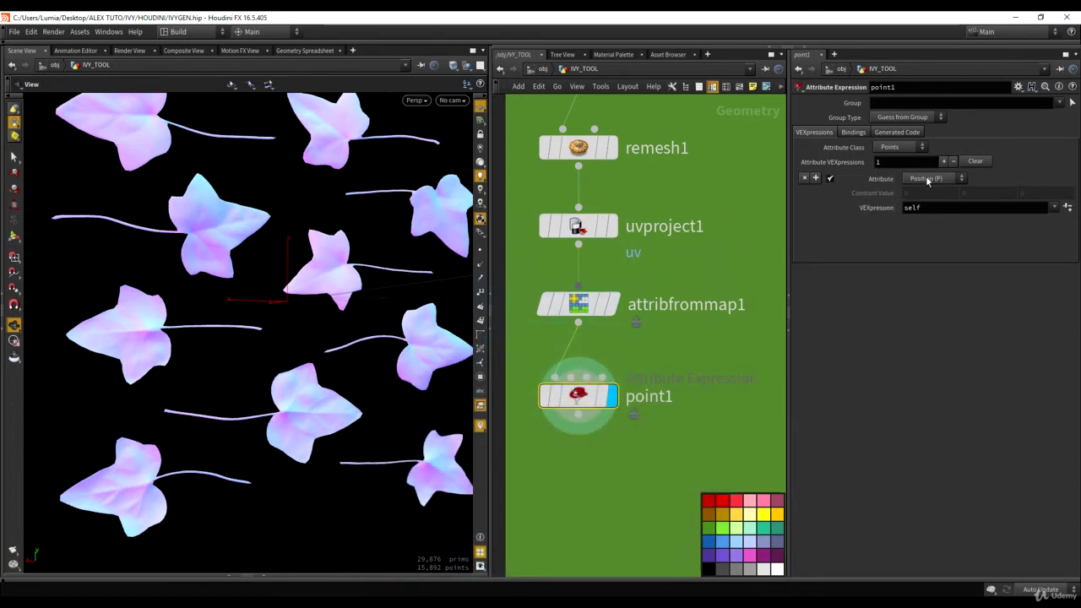
click(927, 179)
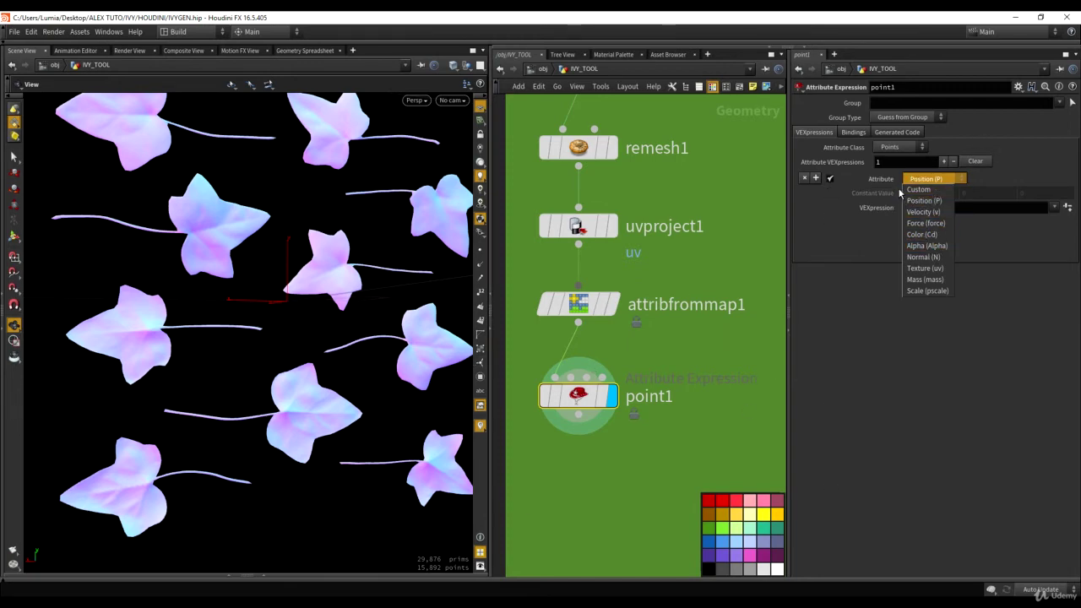
click(926, 201)
click(941, 209)
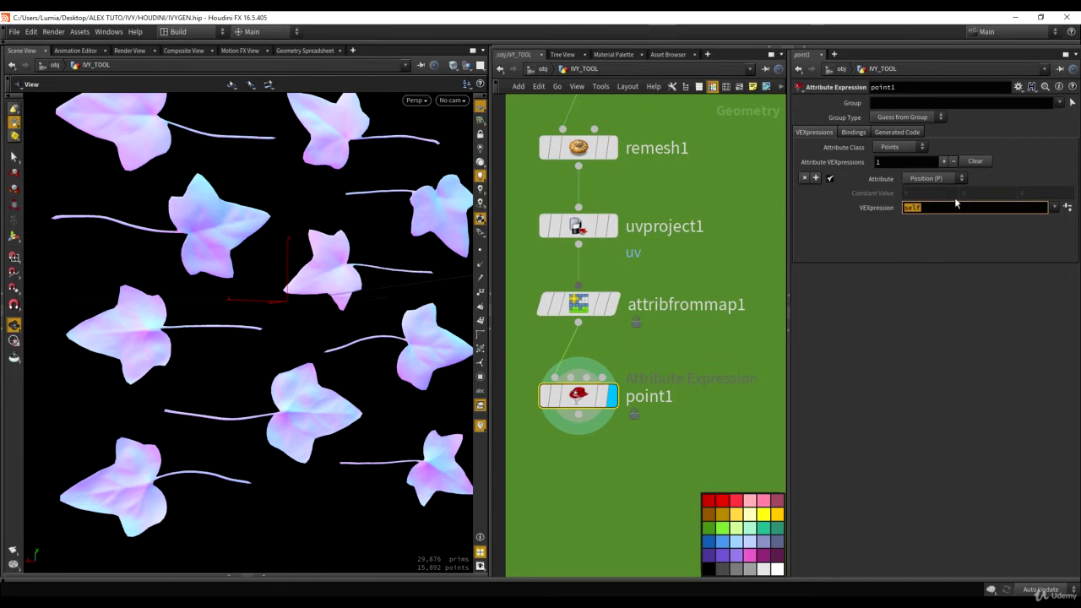
click(928, 178)
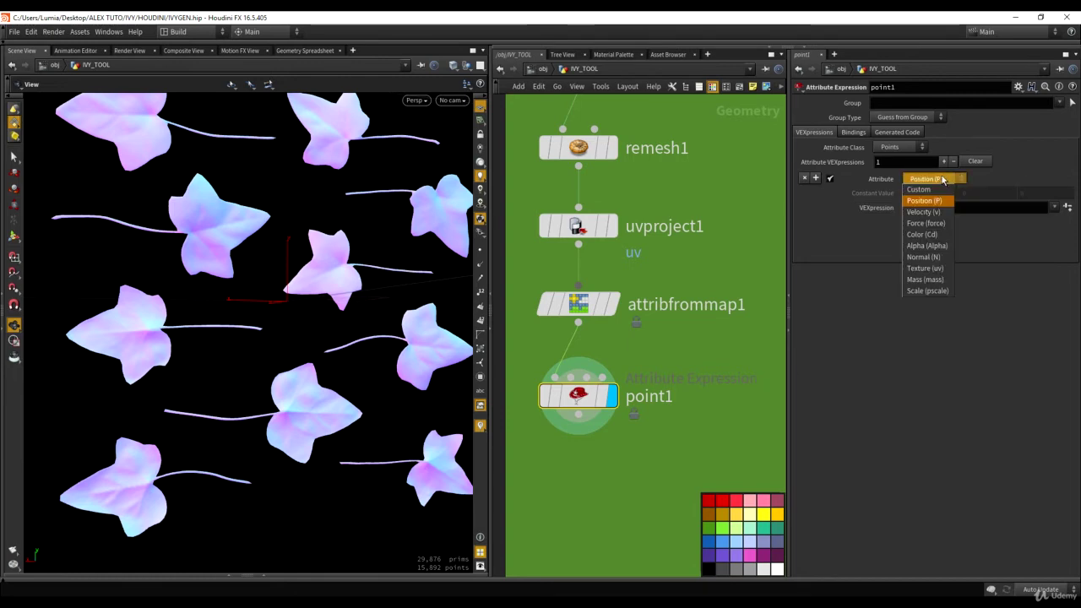
click(922, 235)
Step: Set the VEXpression of point1 to set(1,0,0) and check the leaf colour in the viewport
click(937, 207)
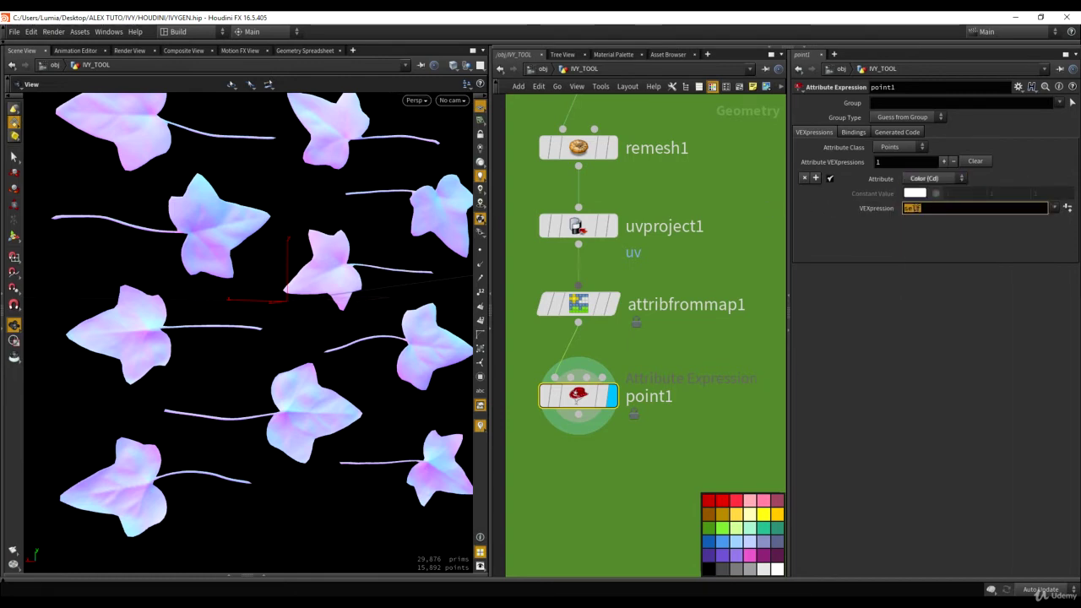
click(902, 209)
double_click(912, 208)
text(set(1,0,0))
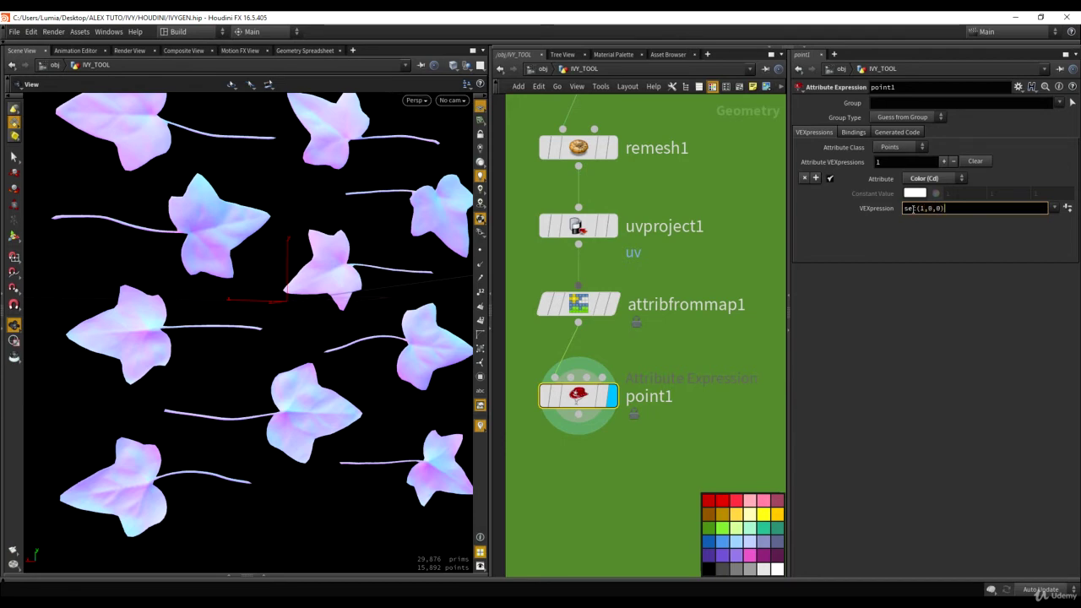
key(Return)
scroll(249, 188, down, 5)
drag(248, 202, 422, 276)
drag(266, 249, 456, 259)
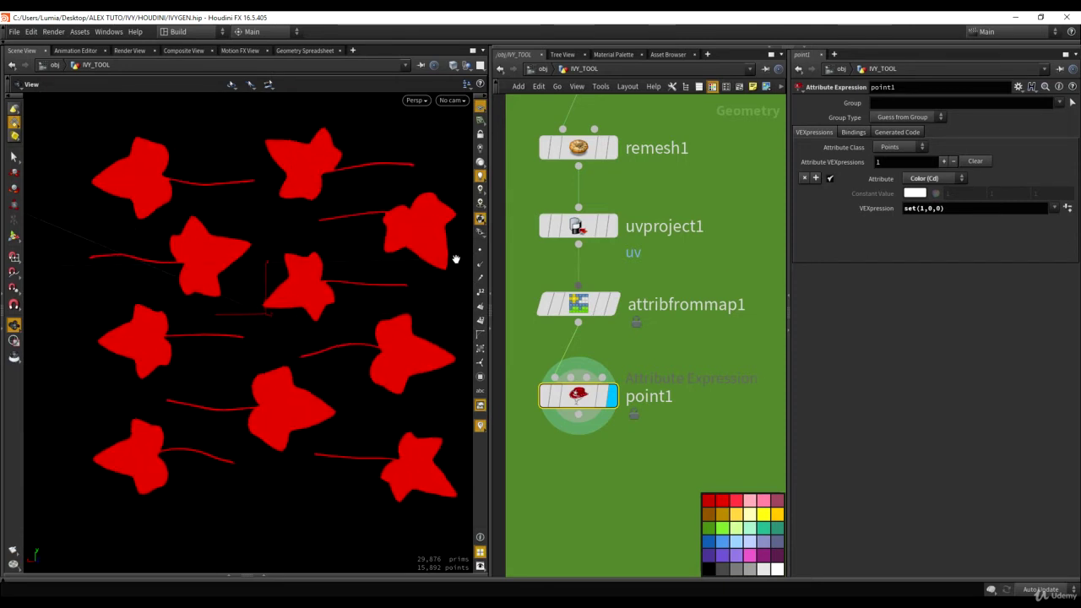
Step: Replace the VEXpression of point1 with value to enable the constant value
drag(942, 206, 808, 205)
text(value)
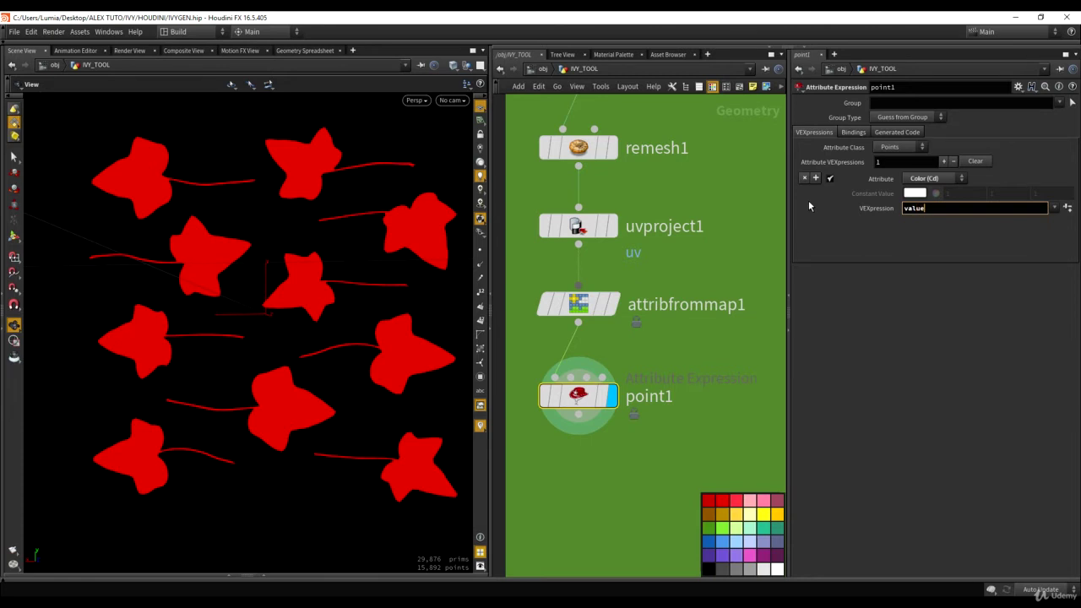
key(Return)
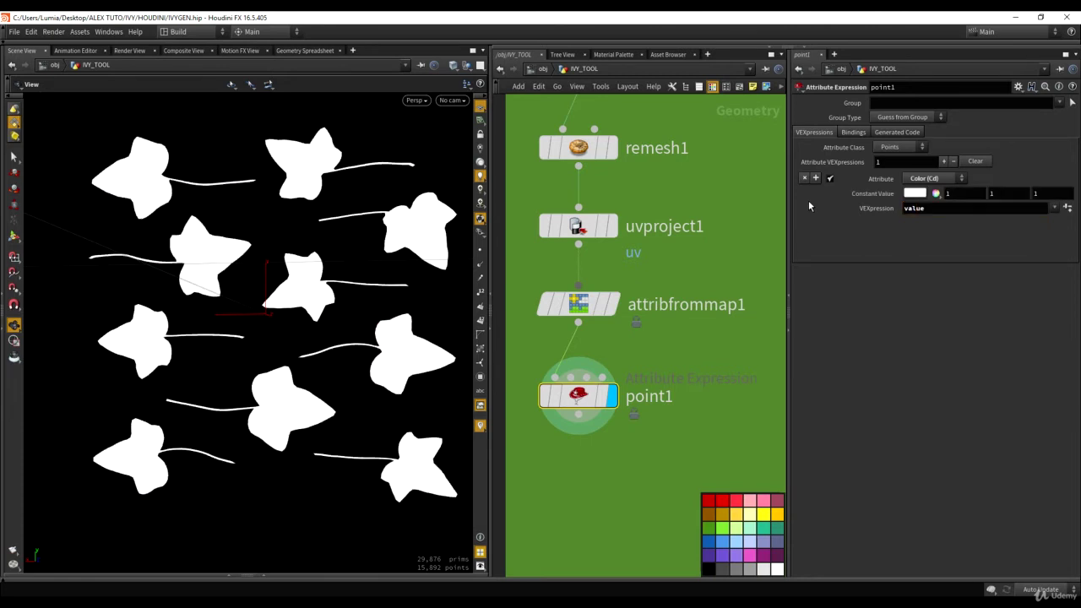
Step: Set the second and third components of point1's constant value to 0, making it pure red
click(976, 192)
key(Tab)
text(0)
key(Return)
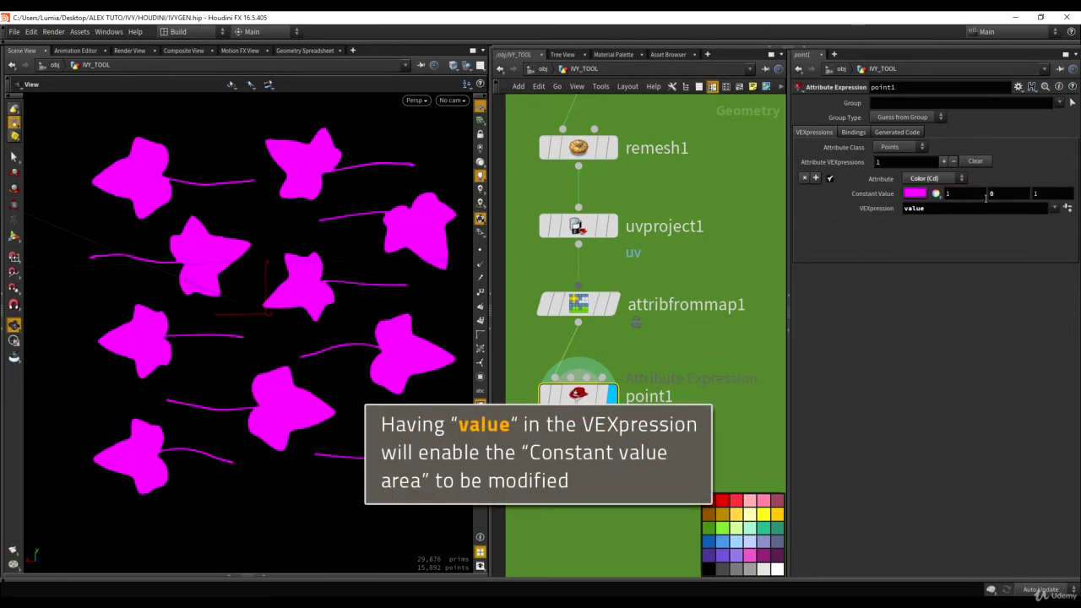
click(1037, 193)
text(0)
key(Return)
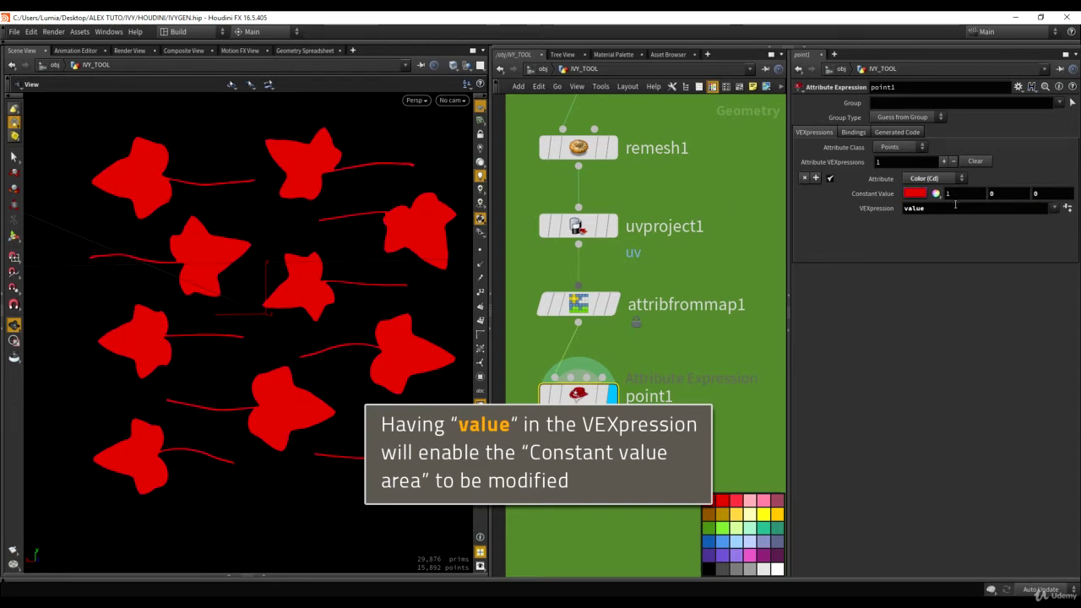
Step: Change the VEXpression of point1 back to self and extend it to self * value
double_click(916, 208)
key(BackSpace)
text(self)
key(Return)
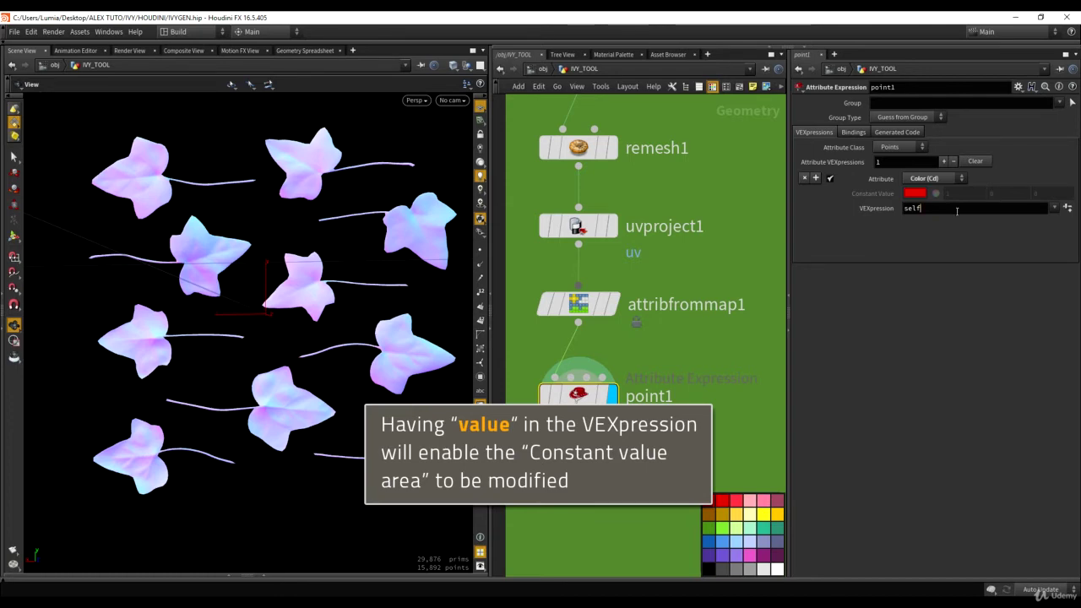
click(938, 209)
text(*)
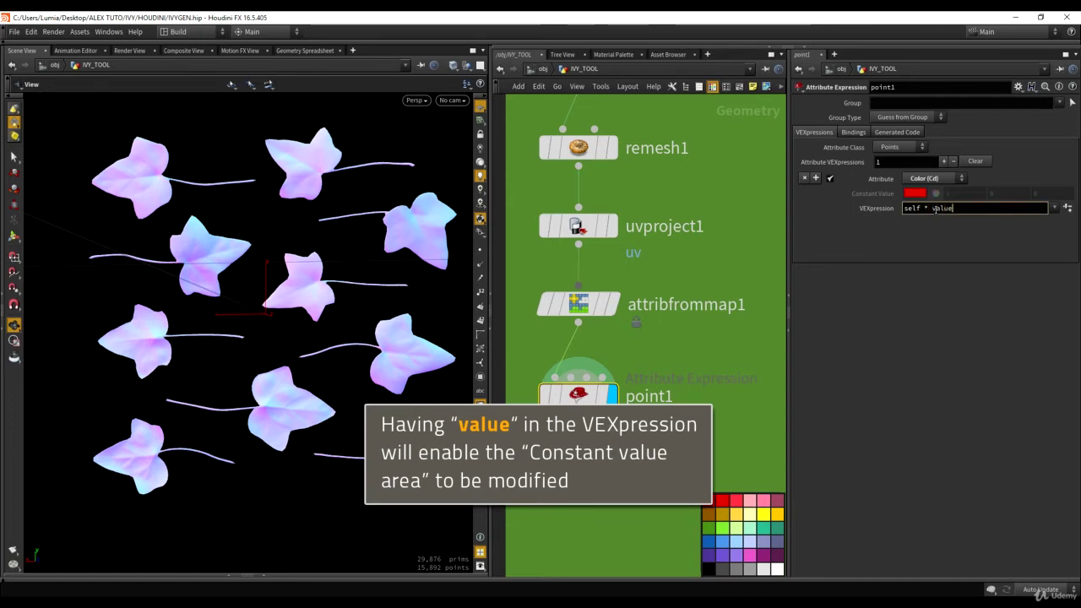
key(Return)
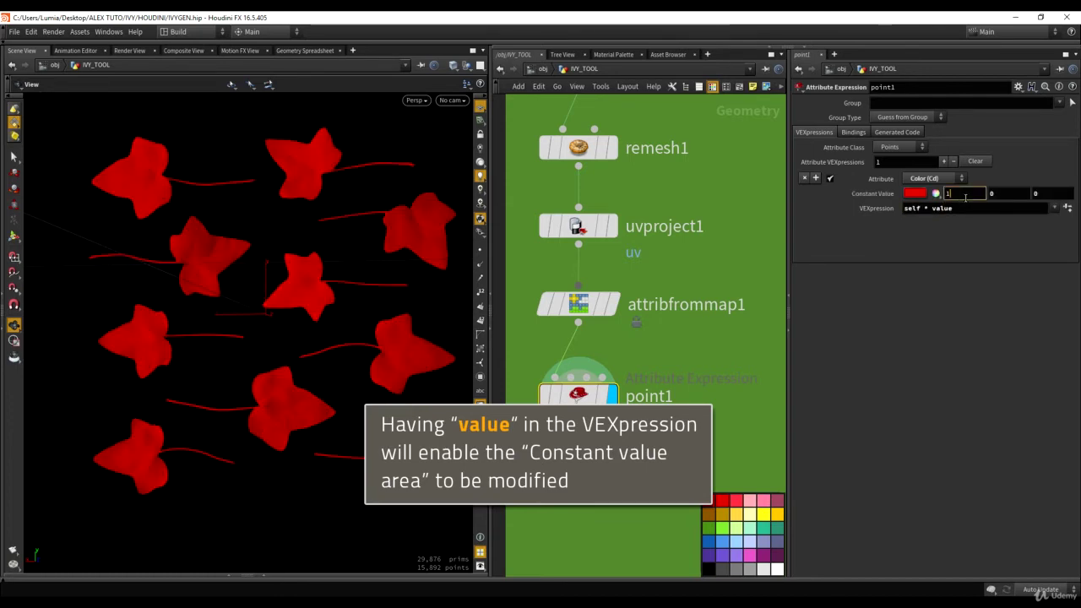
Step: Set the second and third components of point1's constant value to 1, making it white
key(Tab)
text(1)
key(Tab)
text(1)
key(Return)
Step: Pick a bright green as the constant value in the Color Editor and close the editor
click(935, 195)
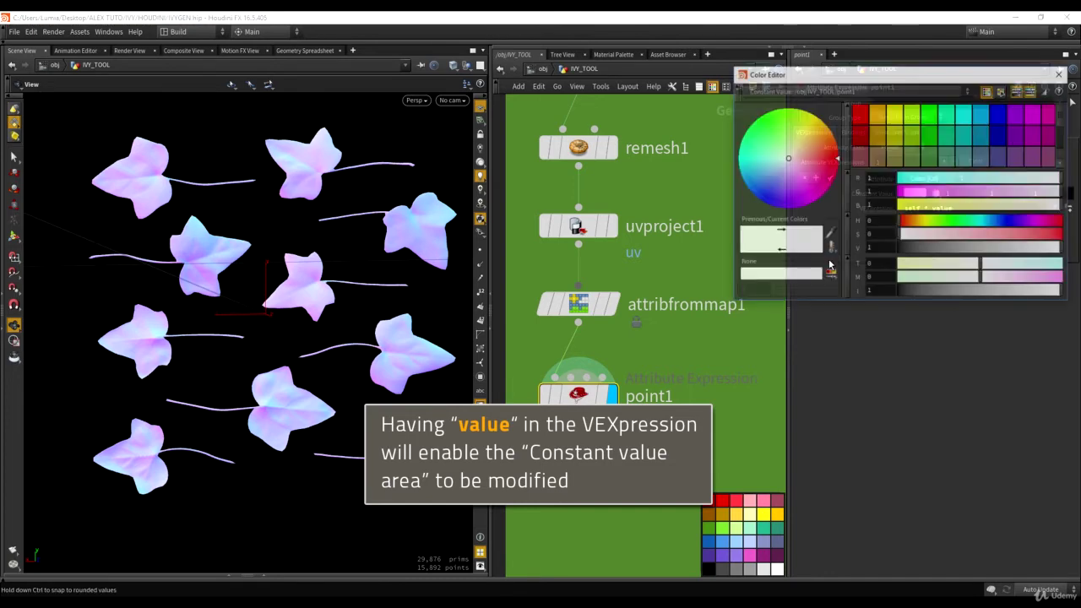
drag(782, 156, 773, 75)
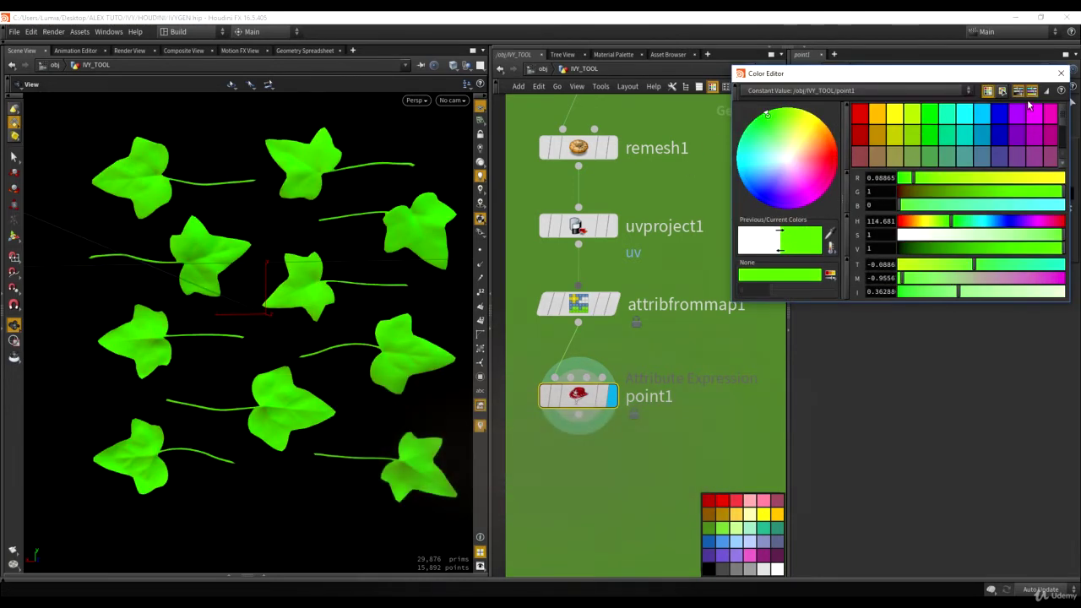
click(1061, 74)
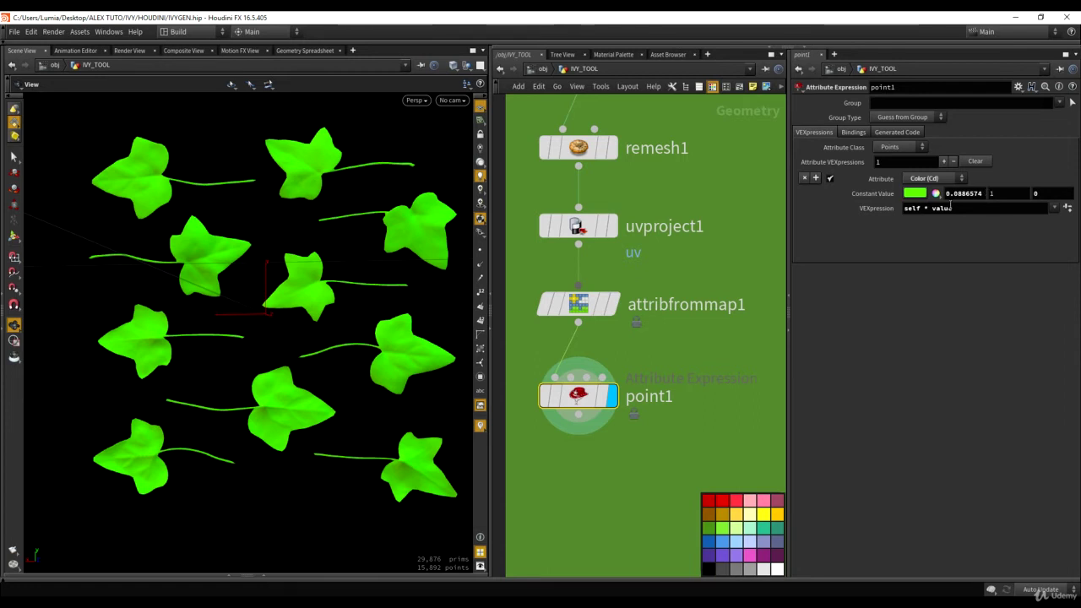
Step: Set point1's VEXpression to self * set(0,0,1) to keep only the blue channel of the leaf colours
drag(963, 211, 883, 216)
text(self)
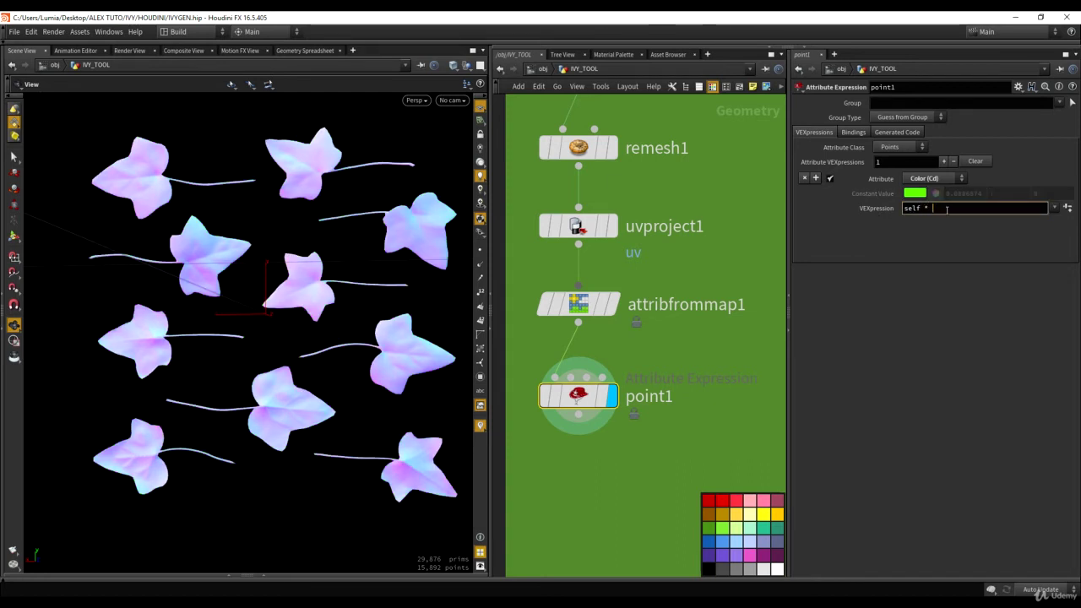
text( * set()
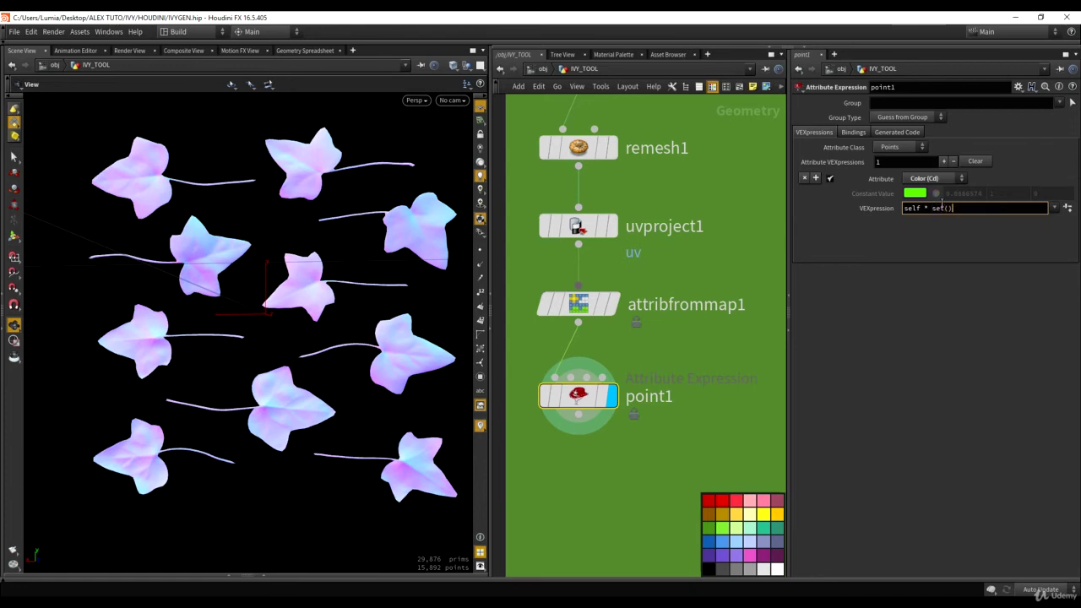
text(0,)
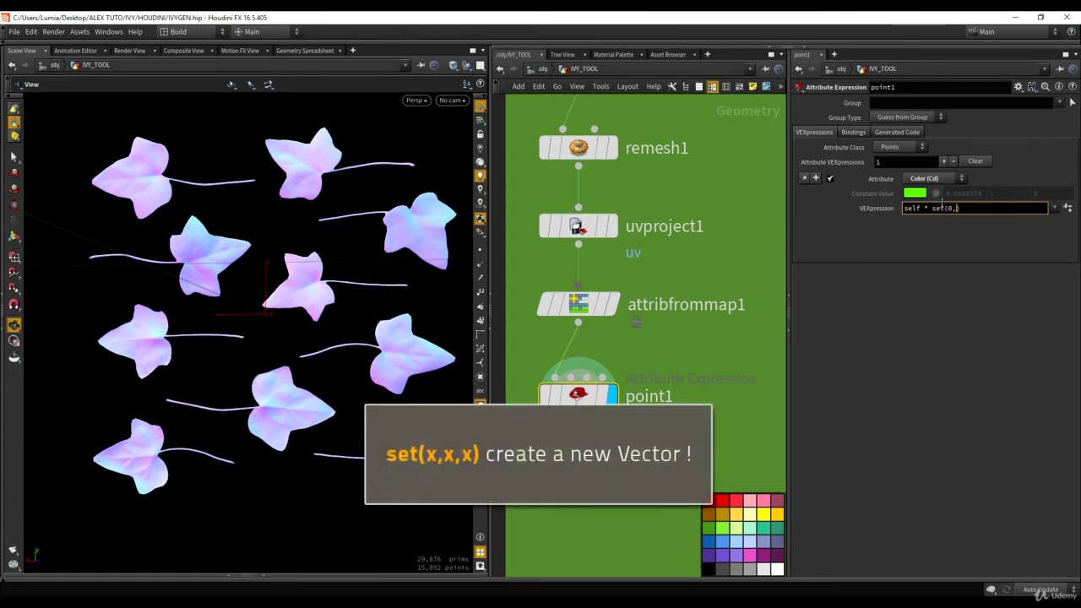
text(0,1)
key(Return)
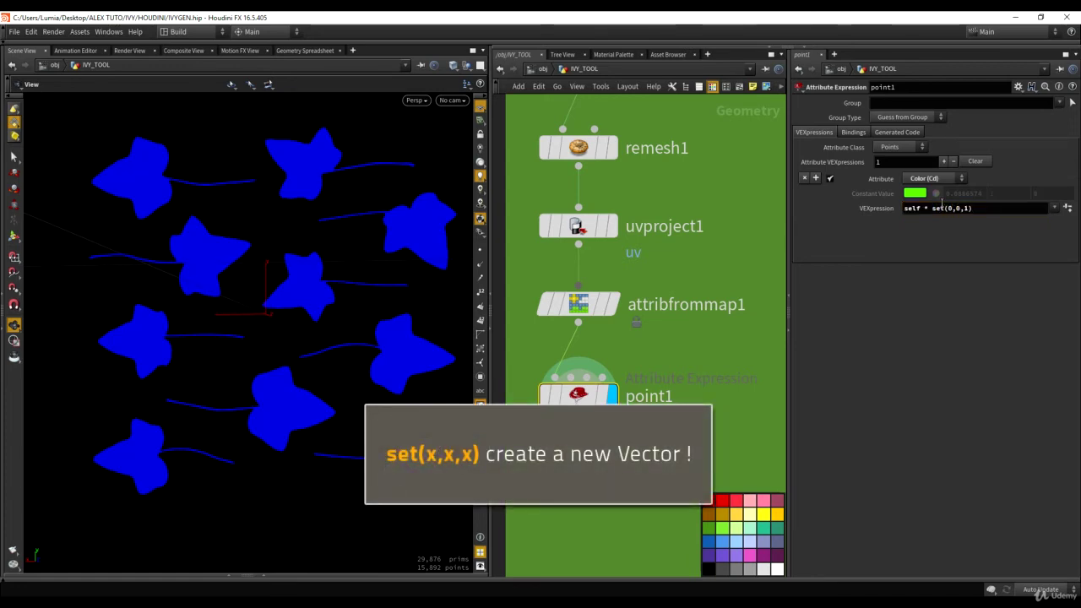
drag(184, 187, 334, 350)
scroll(334, 350, up, 2)
click(946, 207)
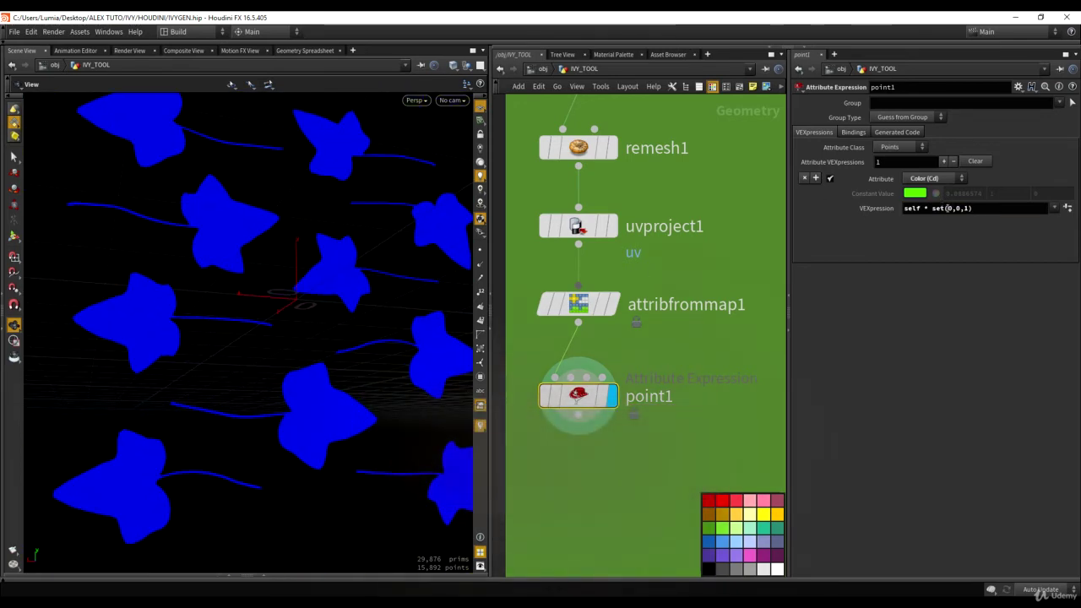
key(Return)
text(set(@C)
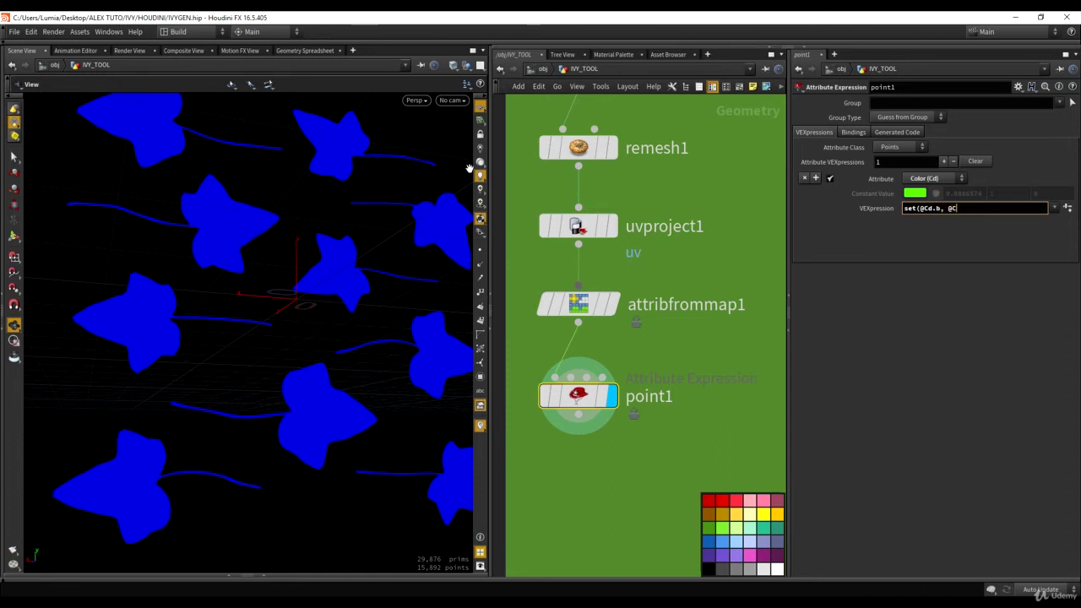
text(d.b,)
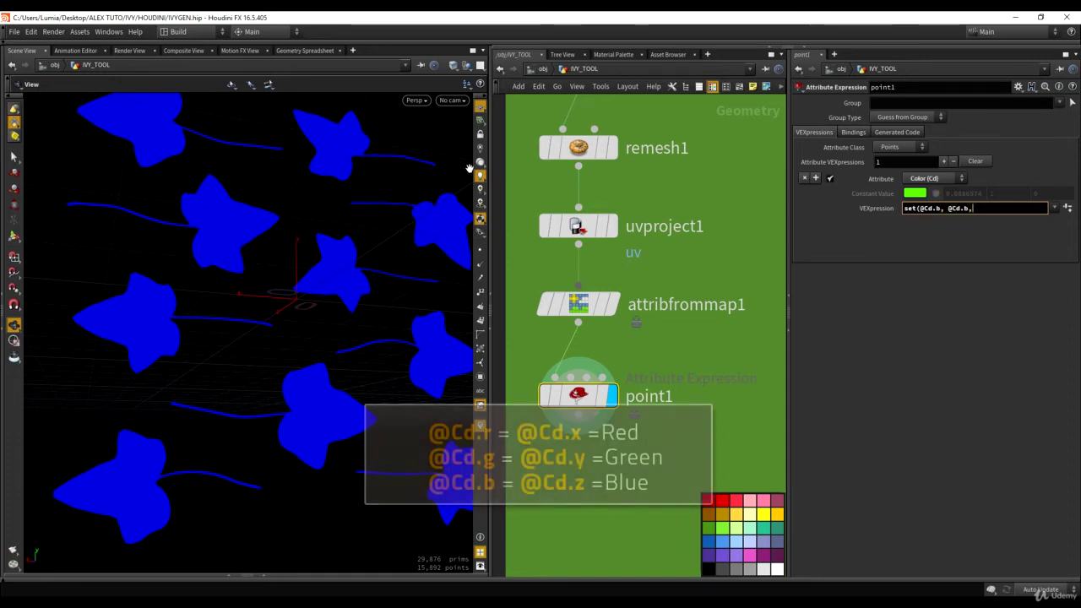
text(@Cd.b)
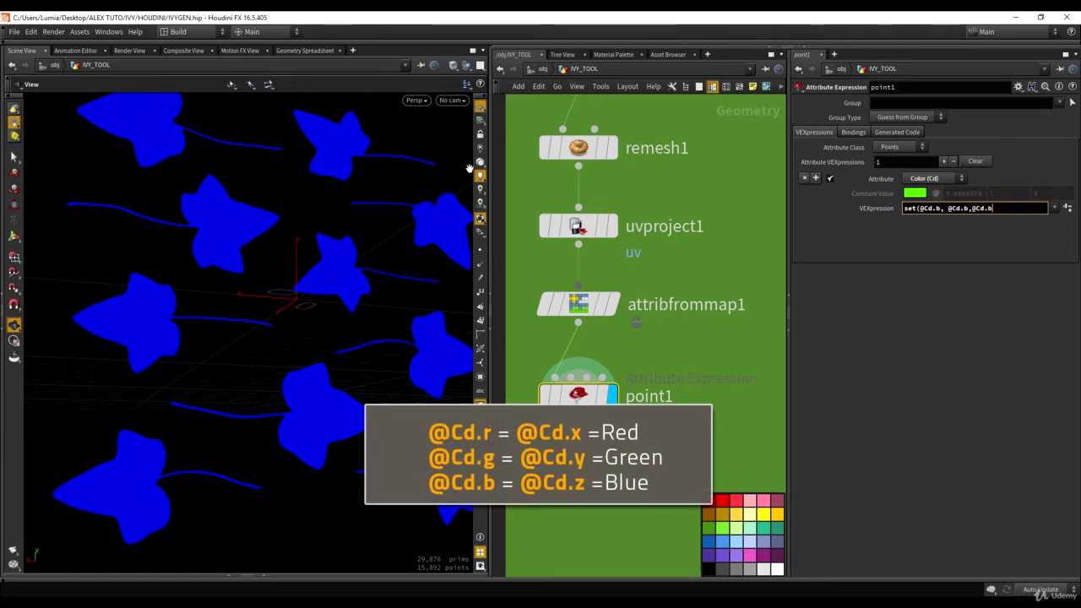
key(Return)
Step: Wrap point1's VEXpression in pow() with an exponent of 10 to increase the contrast
middle_drag(254, 211, 328, 258)
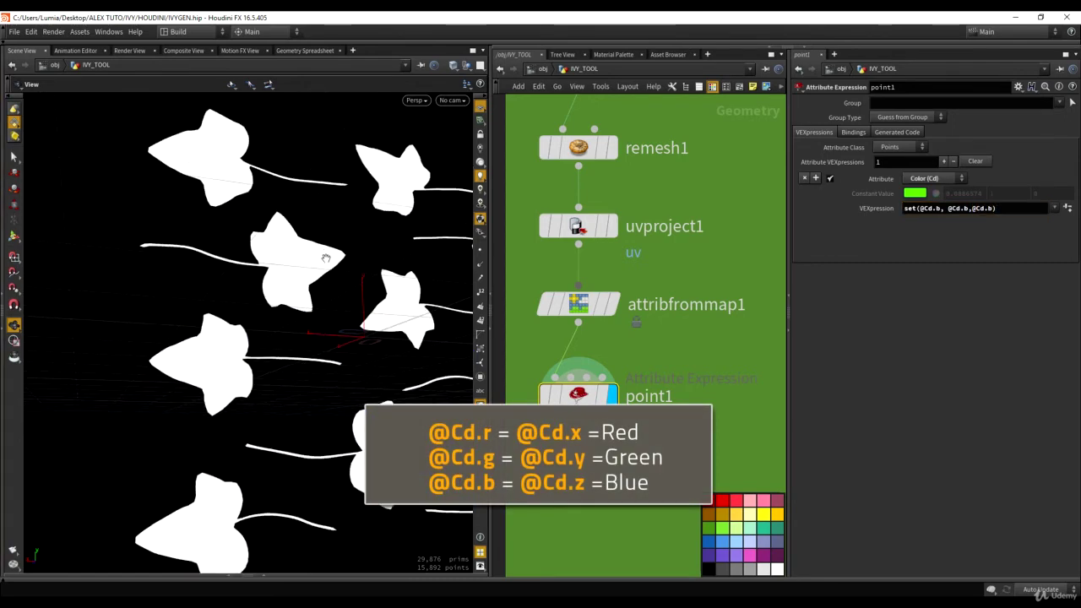
right_drag(329, 259, 316, 173)
drag(315, 174, 304, 214)
right_drag(304, 214, 317, 235)
drag(318, 235, 343, 312)
scroll(345, 314, up, 3)
key(space+h)
click(991, 208)
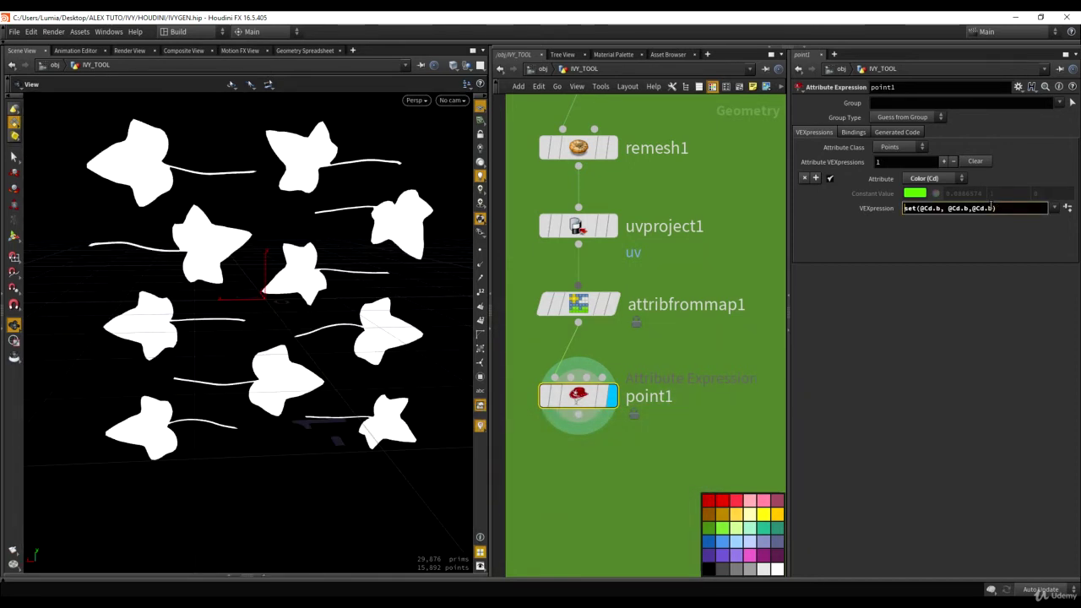
key(Home)
text(pow()
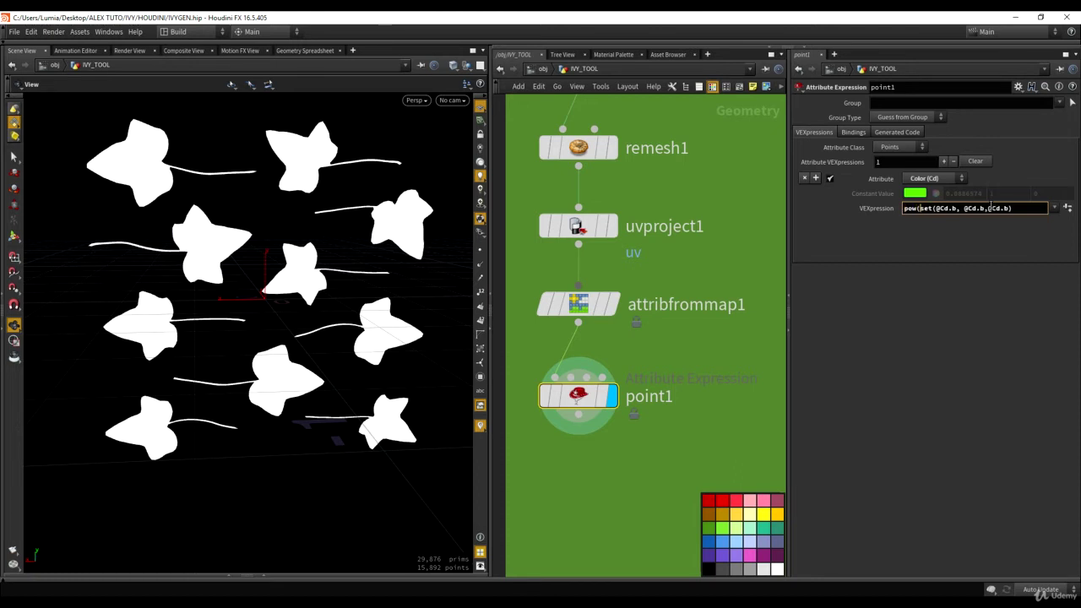
text(),10)
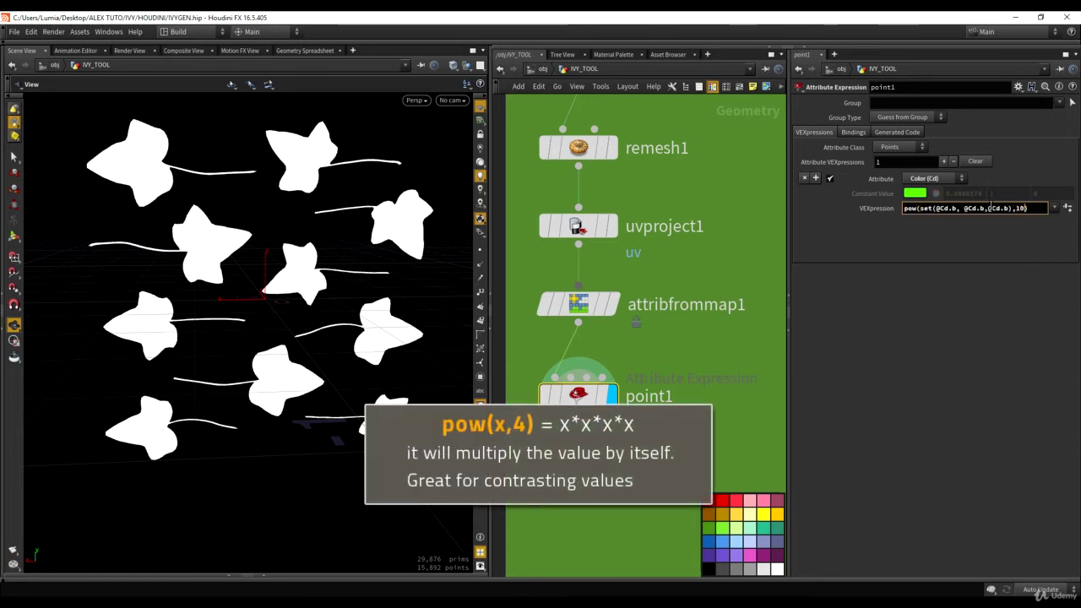
text(0)
key(Return)
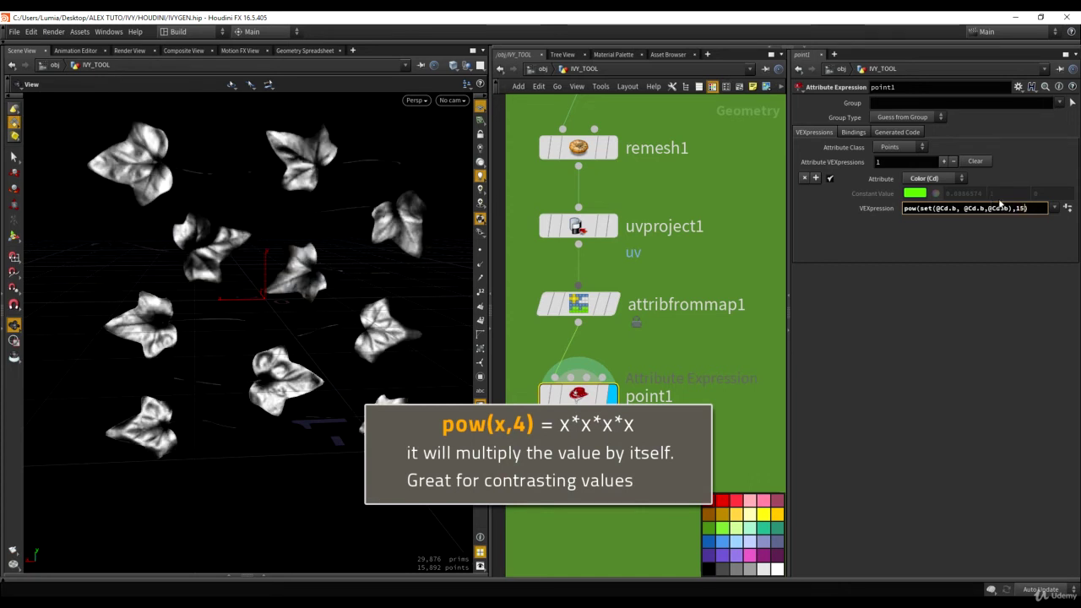
Step: Change the exponent of the pow() expression to 50
key(BackSpace)
key(BackSpace)
text(50)
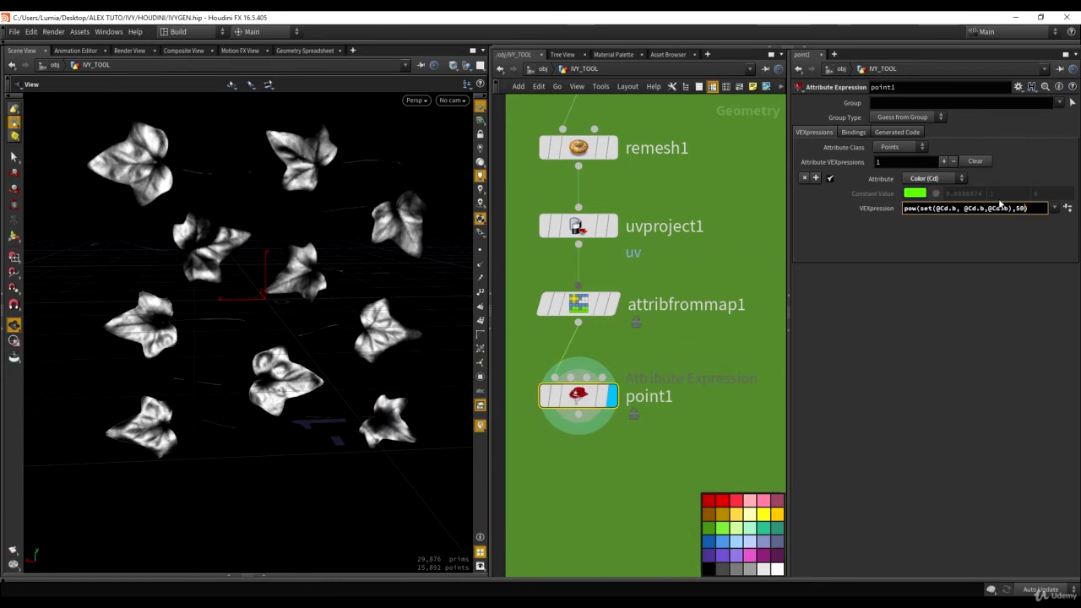
key(Return)
drag(271, 241, 324, 258)
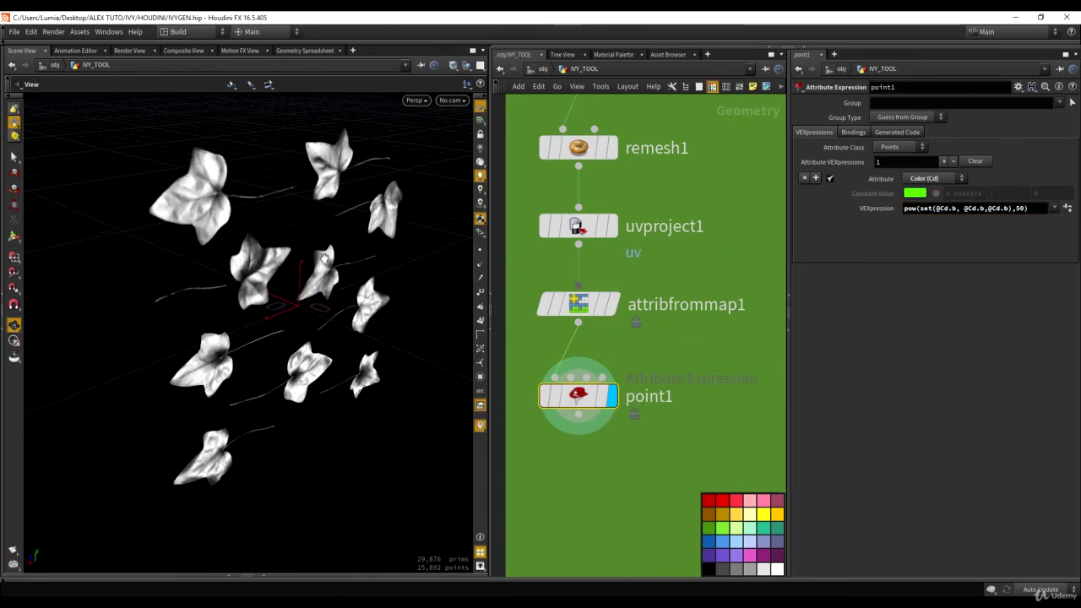
Step: Rename the point1 node to Isolate_Blue
middle_drag(709, 390, 766, 297)
click(723, 305)
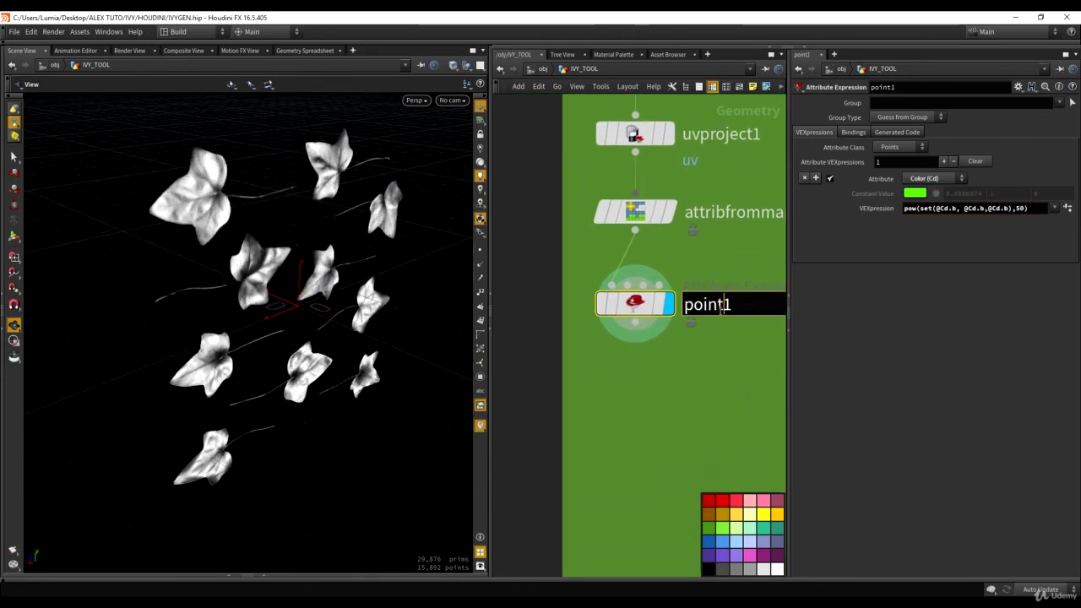
double_click(721, 305)
text(Isolate)
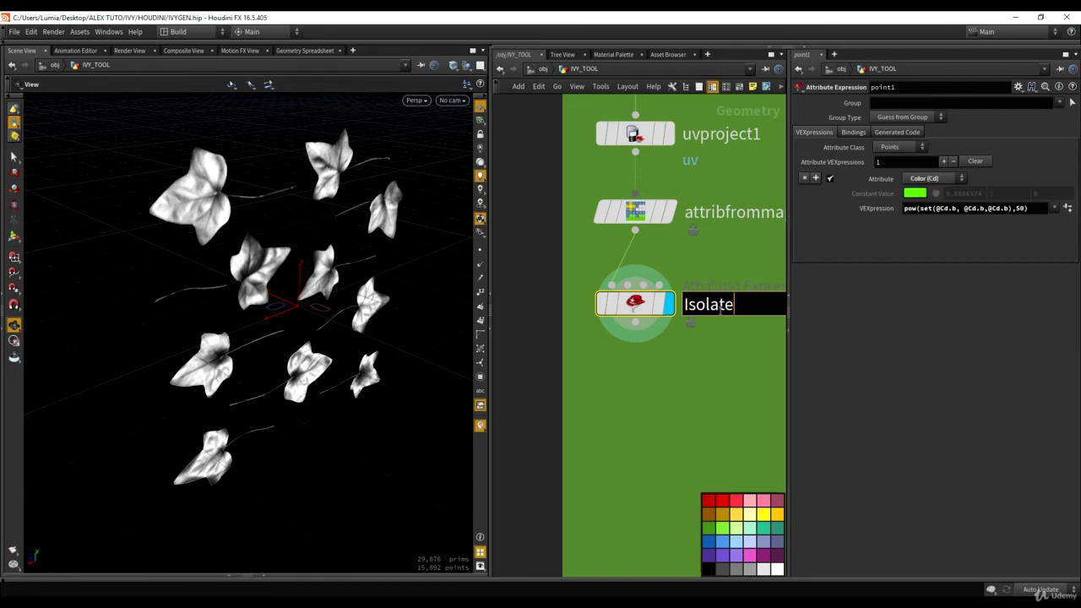
text(_BLue)
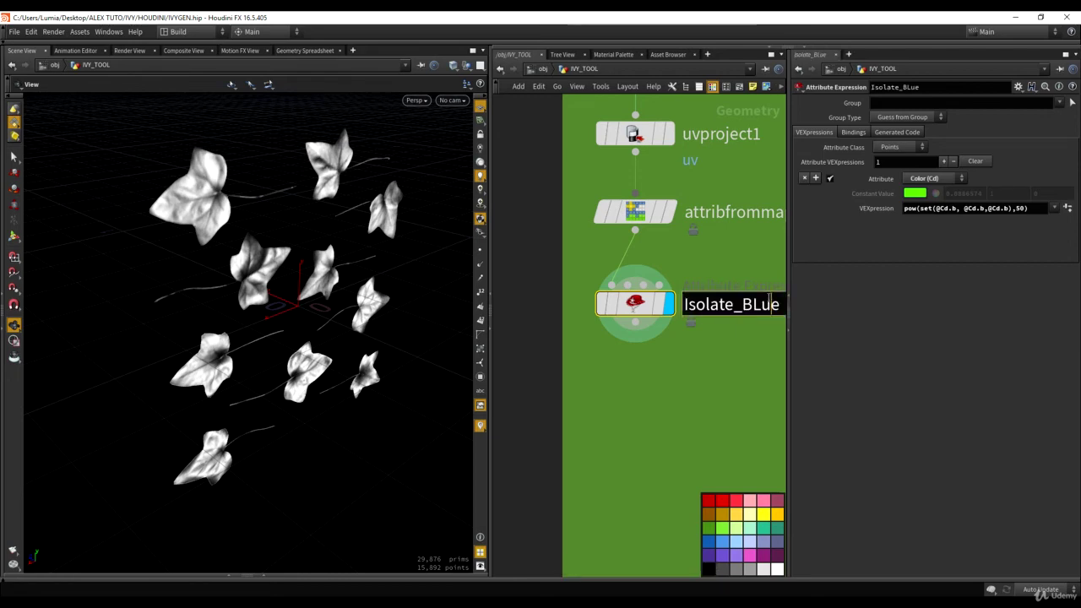
click(763, 304)
key(BackSpace)
text(l)
key(Return)
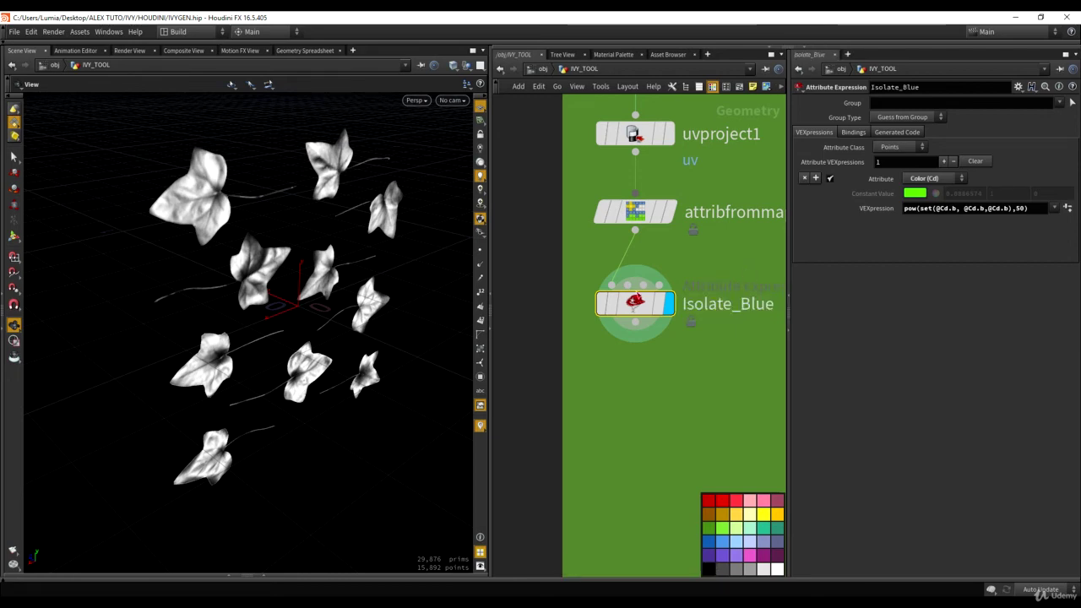
Step: Add a Point node below Isolate_Blue, connect and display it, and save the scene
key(Tab)
text(po)
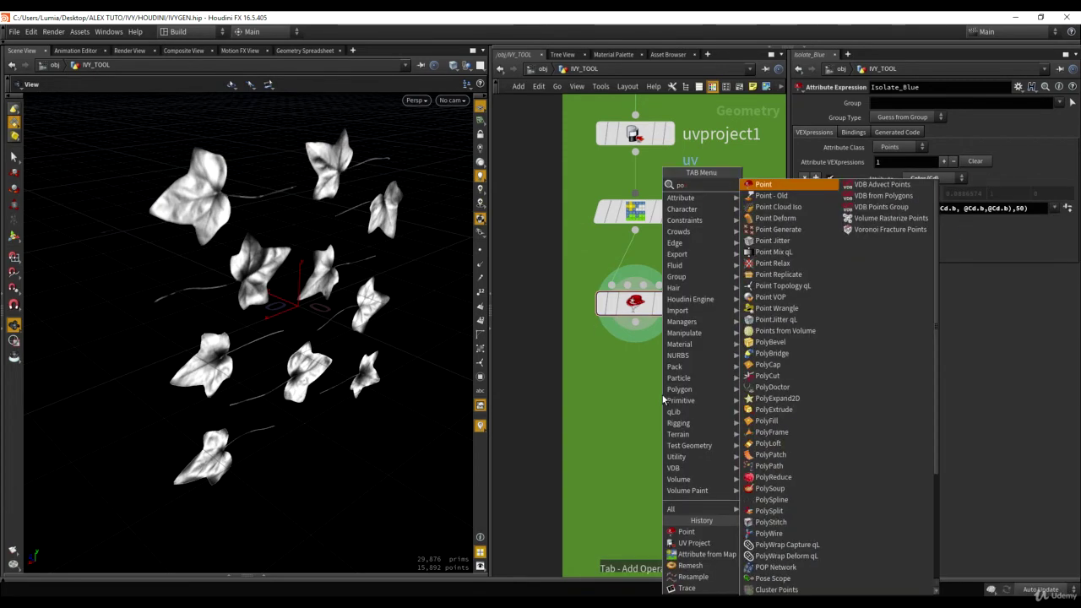
key(Return)
click(663, 390)
key(ctrl+s)
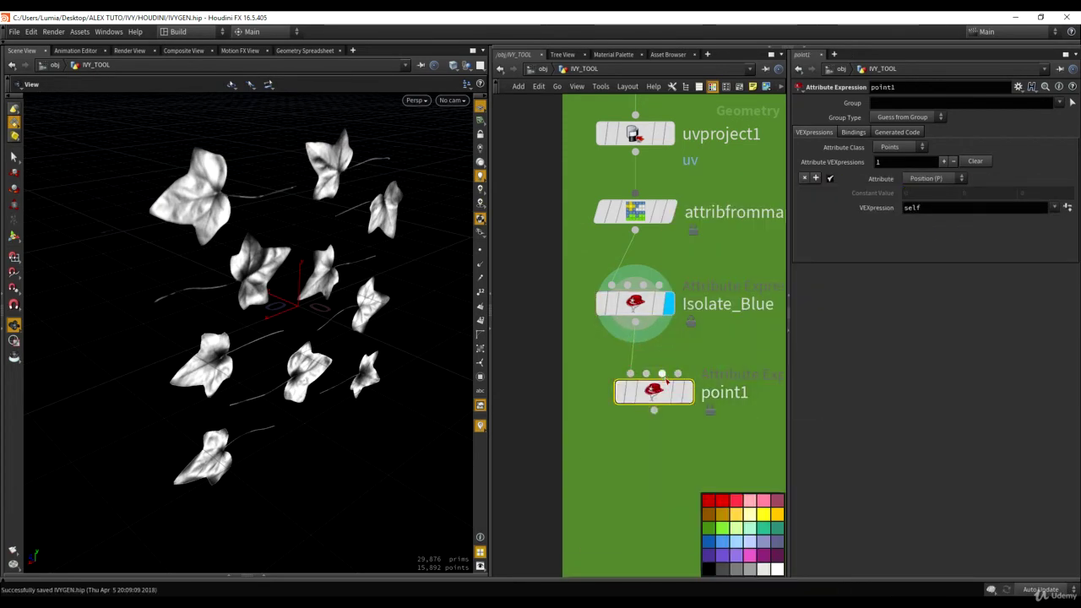
click(694, 351)
Step: Rename the new Point node to Displacement
double_click(714, 393)
text(DF)
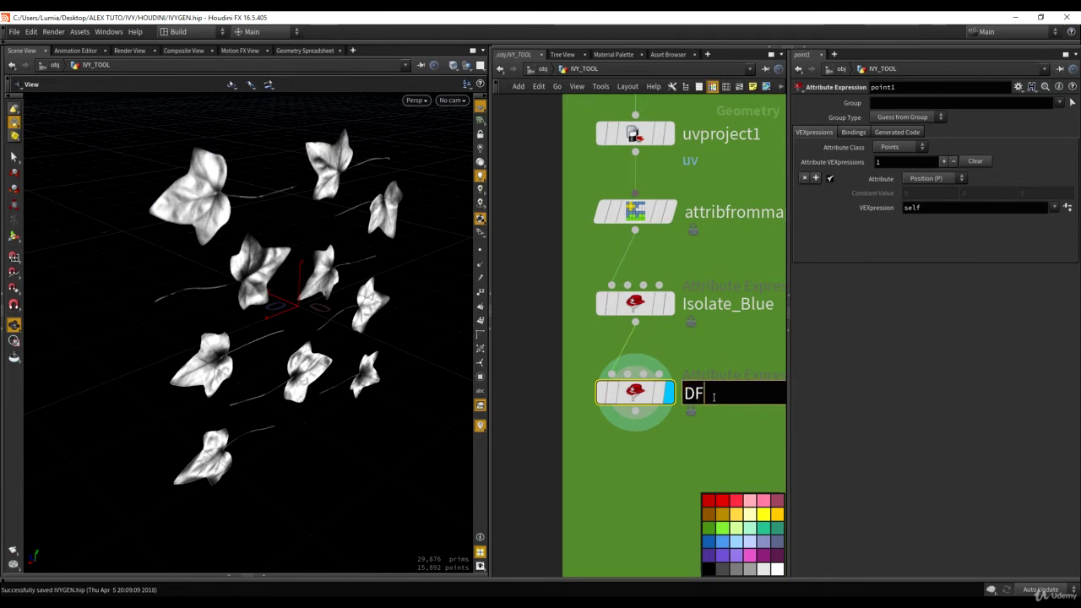
text(ispl)
key(BackSpace)
key(BackSpace)
key(BackSpace)
key(BackSpace)
key(BackSpace)
text(isplacemet)
key(Return)
double_click(701, 402)
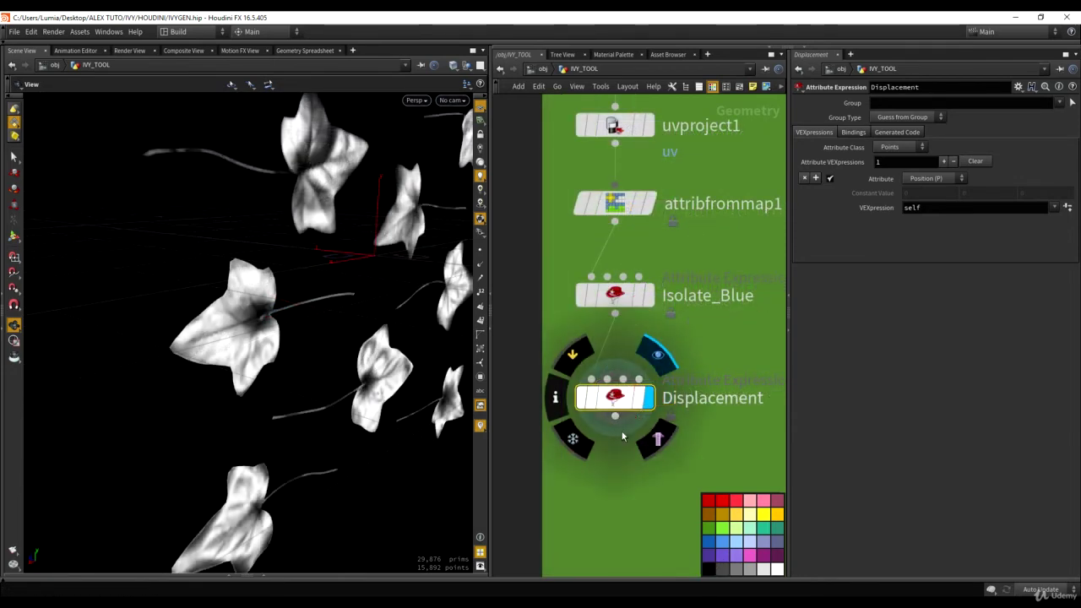
Step: Set Displacement's VEXpression to self + set(0,0,chf("Push")) and create the Push parameter from it
drag(313, 337, 217, 282)
drag(363, 257, 270, 254)
click(945, 204)
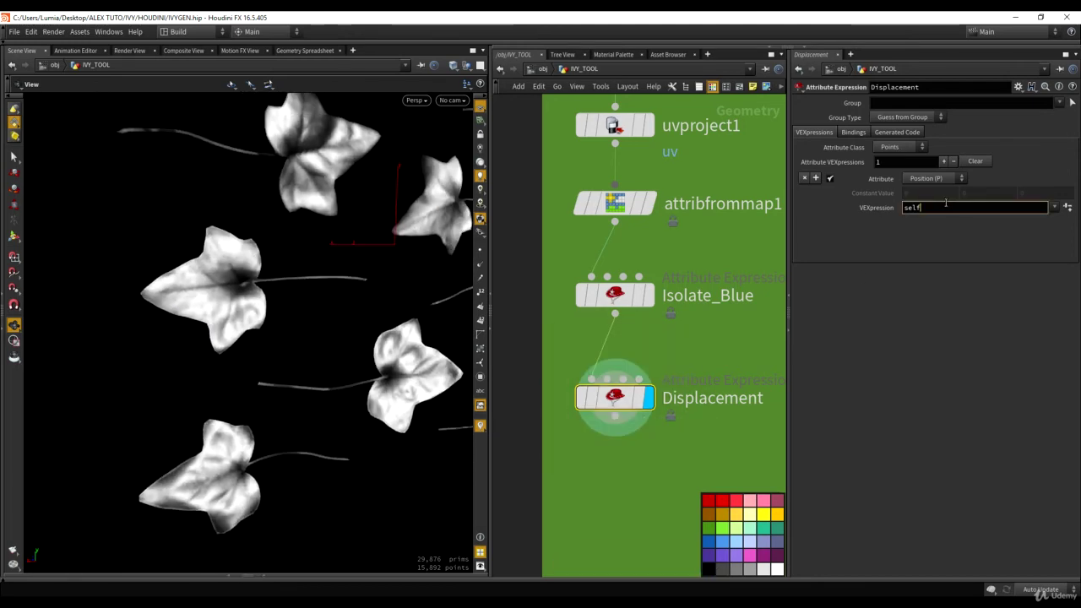
key(shift+Left)
key(BackSpace)
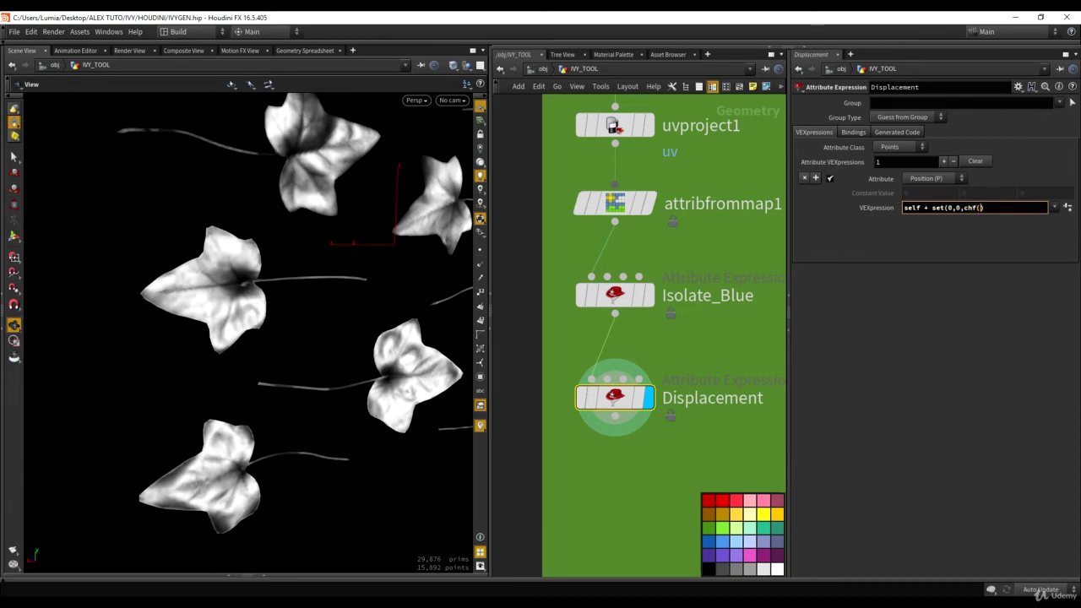
text("Push"))
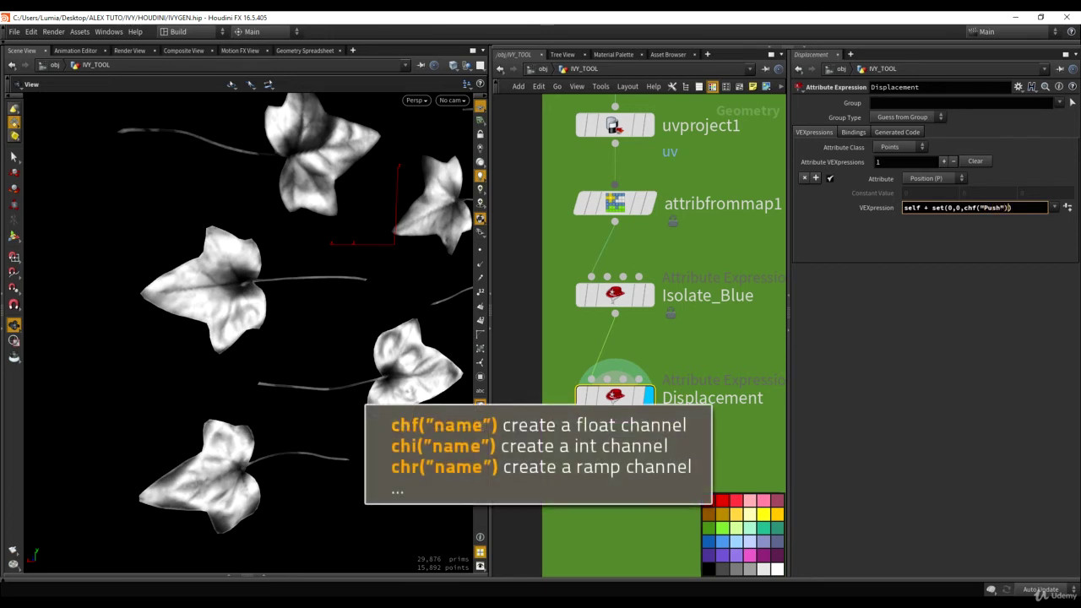
click(1067, 207)
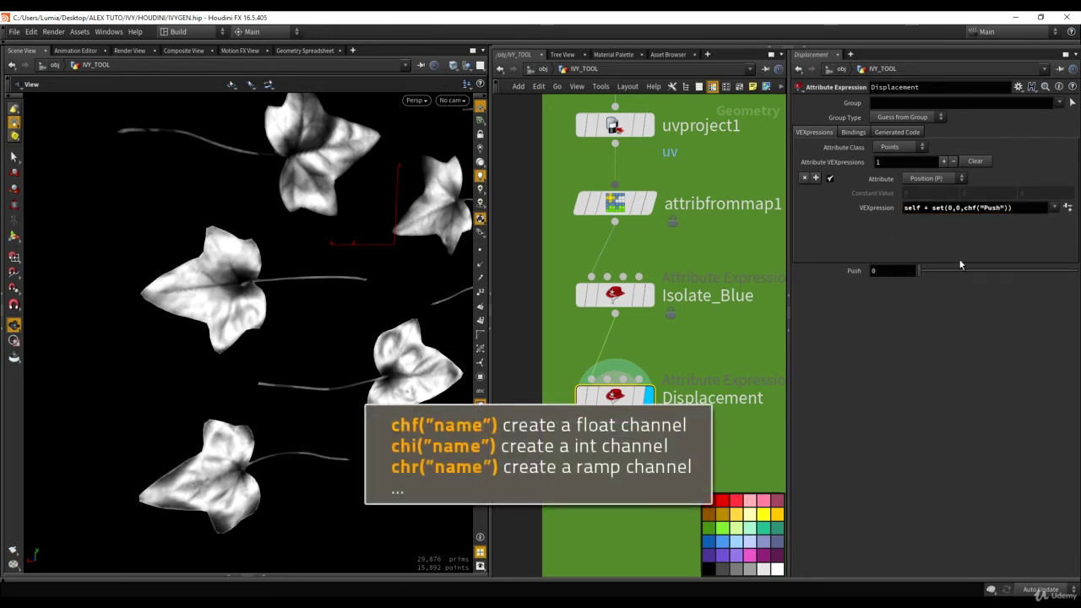
Step: Try different Push values to shift the leaves along Z while viewing them from an angle
scroll(259, 205, down, 4)
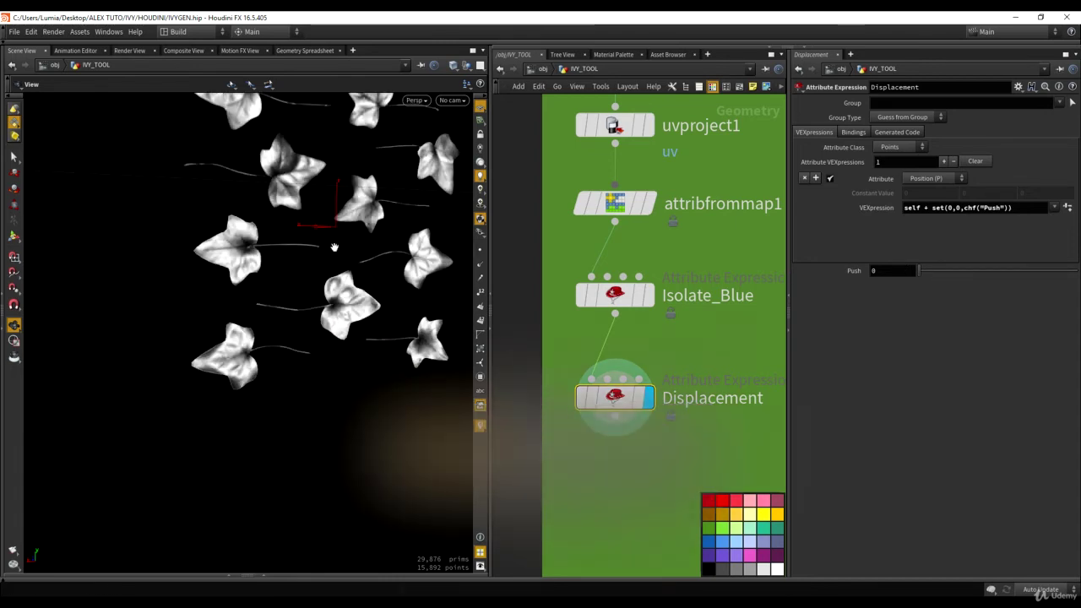
drag(332, 245, 486, 303)
middle_drag(448, 245, 484, 301)
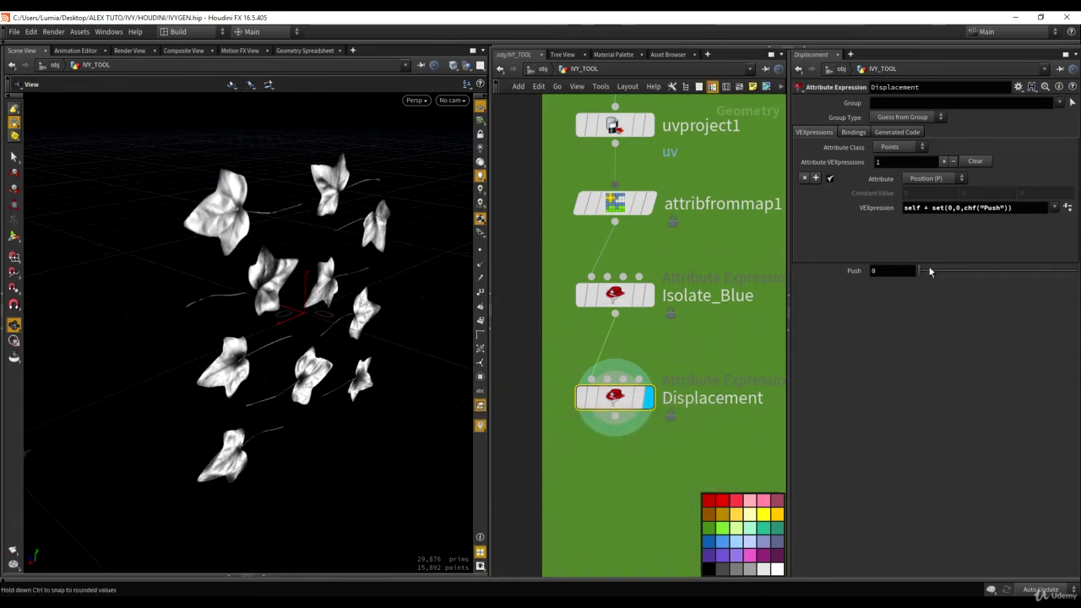
mouse_move(920, 271)
mouse_down()
mouse_move(941, 273)
mouse_move(917, 270)
mouse_up()
mouse_move(889, 268)
middle_down()
mouse_move(783, 273)
mouse_move(905, 272)
mouse_move(887, 270)
middle_up()
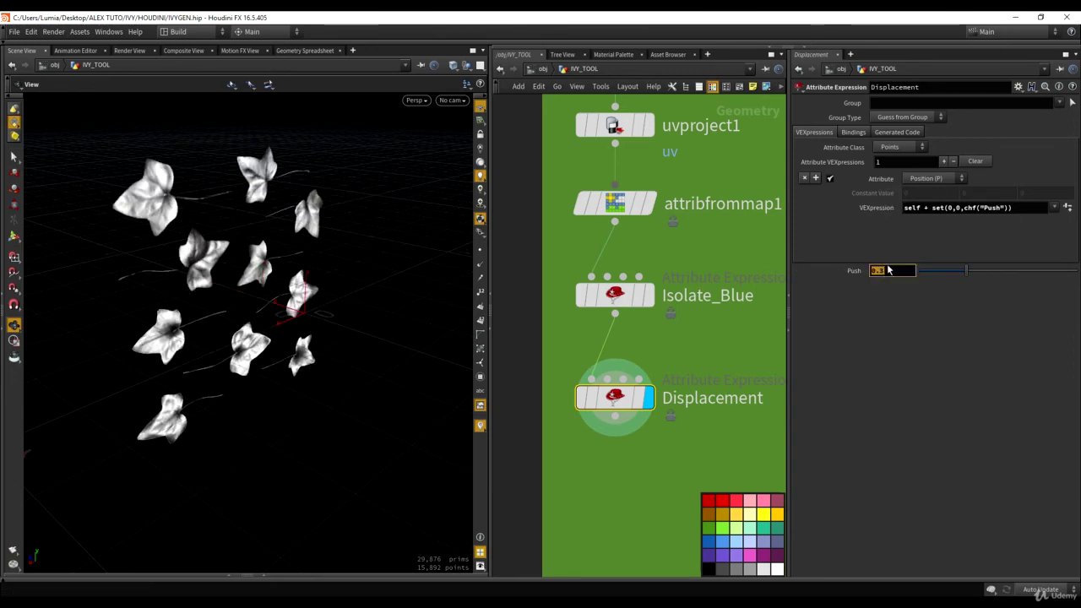
text(0)
key(Return)
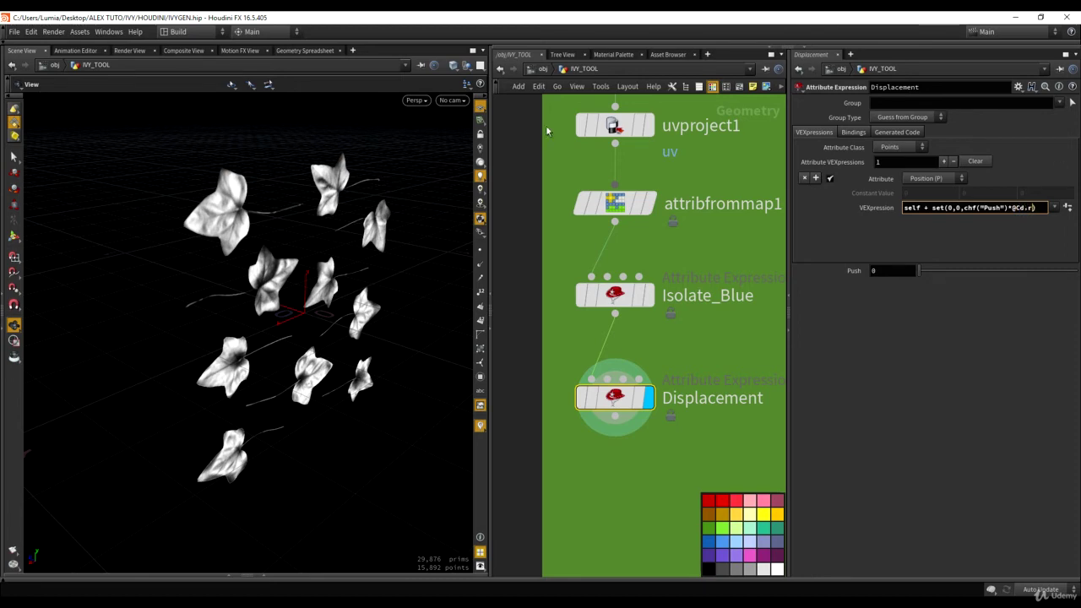
mouse_move(920, 271)
mouse_down()
mouse_move(929, 274)
mouse_move(918, 272)
mouse_up()
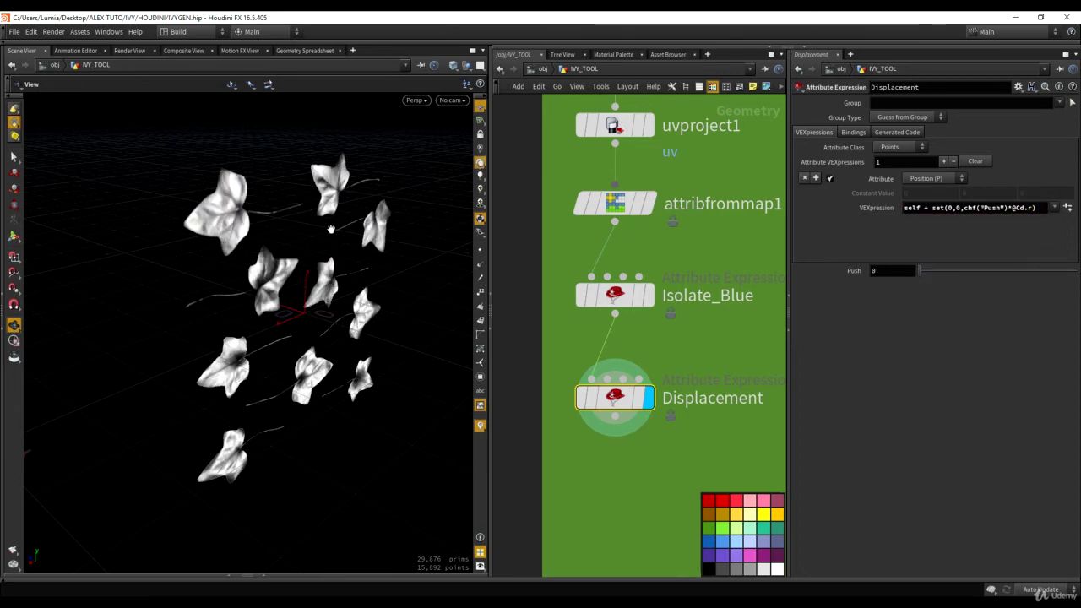
Step: Add a Color node after Displacement, display it, and switch the viewport back to headlight lighting
middle_drag(331, 229, 345, 179)
right_drag(344, 179, 332, 207)
key(Tab)
text(color)
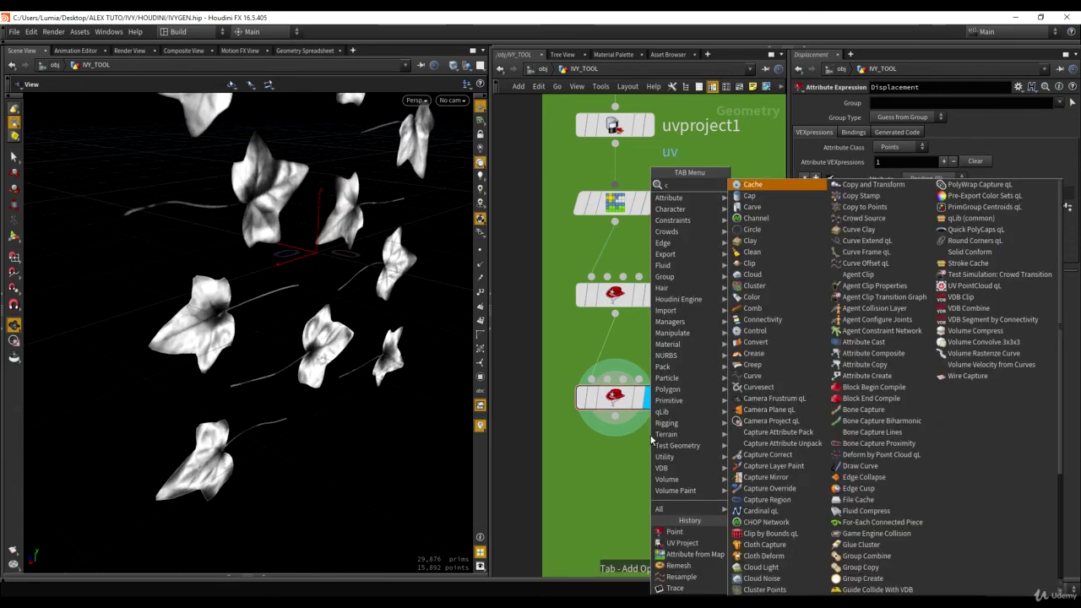
key(Return)
key(Return)
drag(652, 432, 586, 329)
click(480, 176)
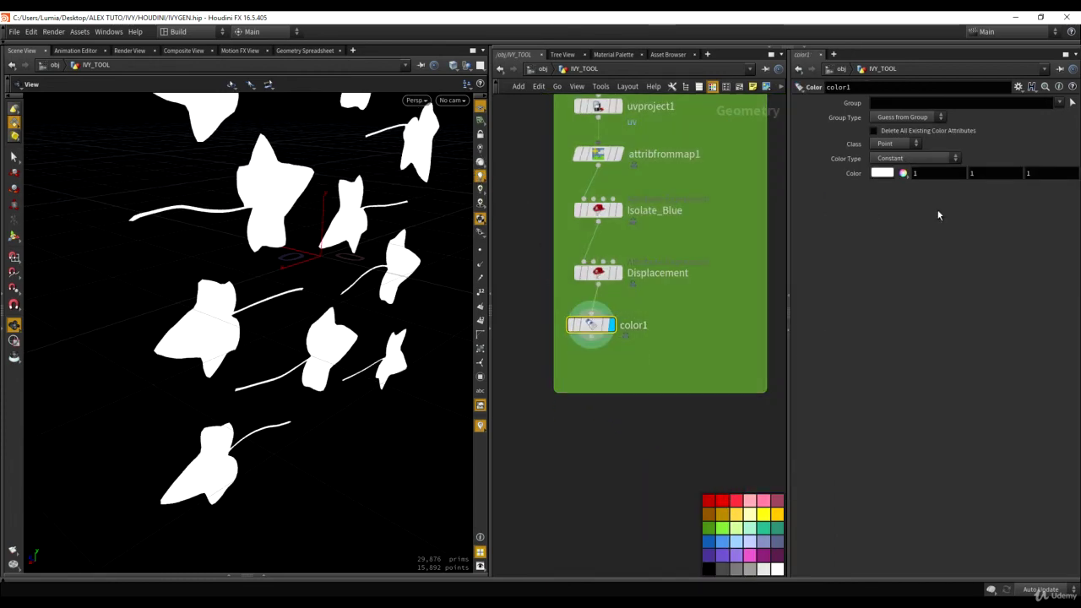
Step: Set color1's constant colour to a grey of 0.372 on all three channels and close the colour editor
click(885, 175)
drag(946, 251, 959, 250)
click(1062, 71)
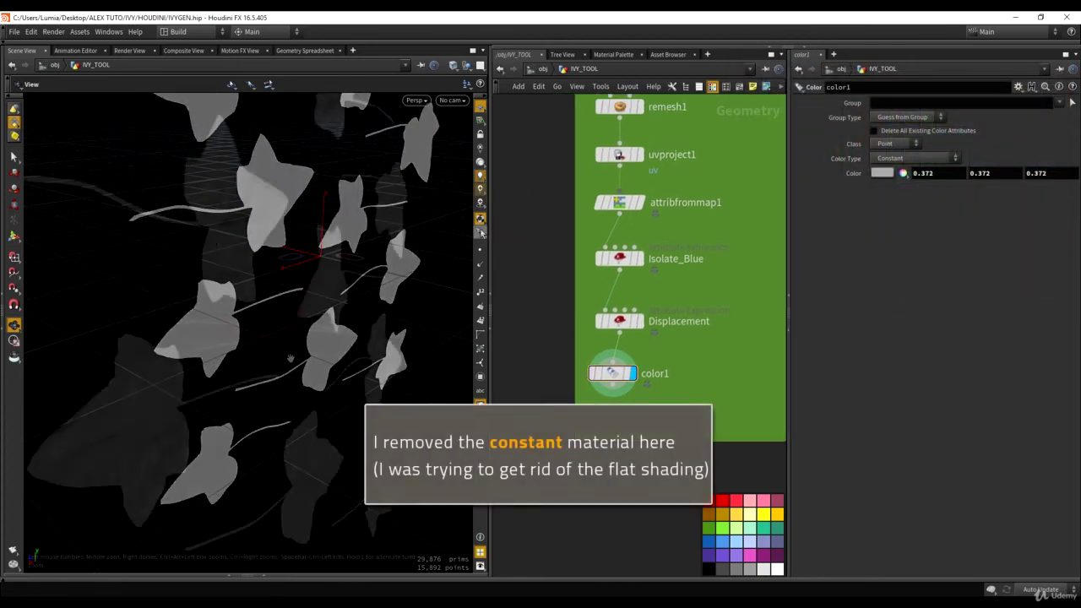
Step: Examine the displaced leaf surfaces up close from several angles
drag(304, 311, 374, 237)
middle_drag(374, 238, 350, 291)
scroll(362, 239, up, 4)
middle_drag(236, 215, 372, 274)
scroll(280, 278, up, 4)
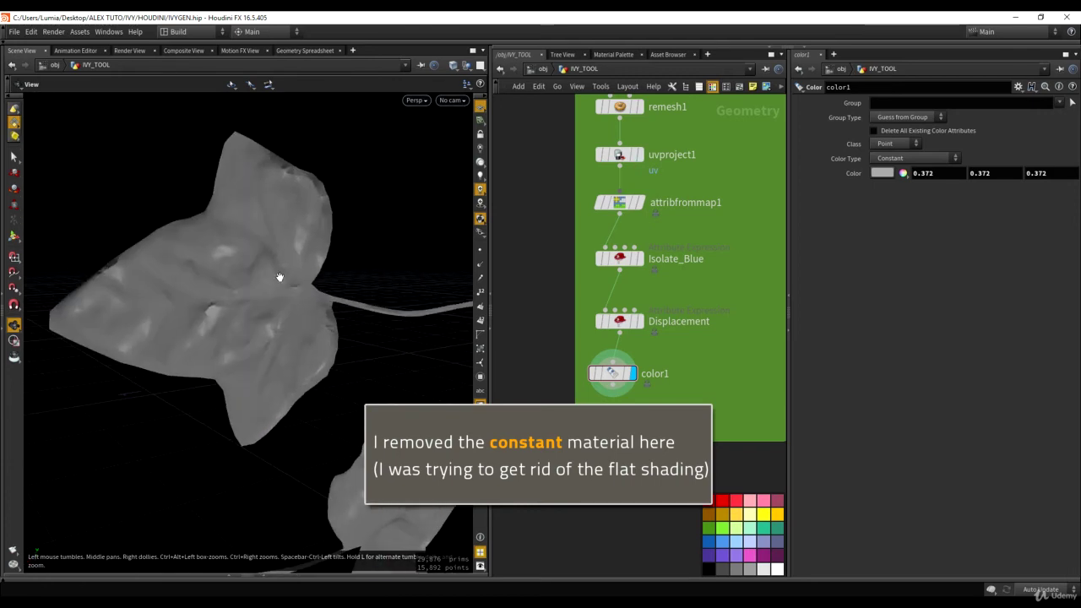
drag(280, 277, 222, 262)
scroll(220, 262, down, 5)
Step: Add a PolyExtrude node after color1, display it, and enable Output Back to give the leaves closed thickness
key(Tab)
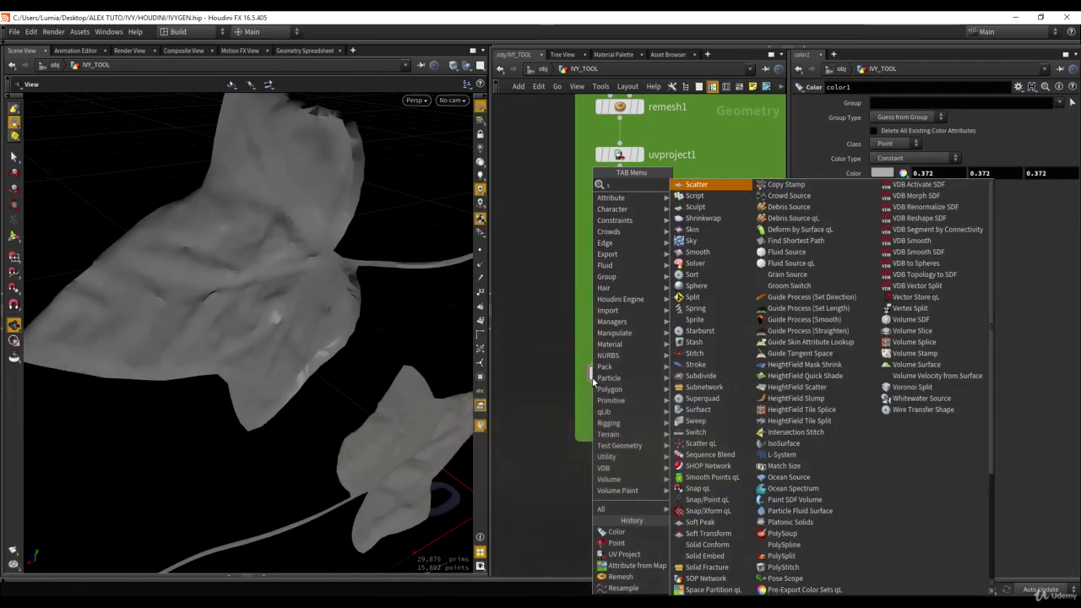
text(extr)
key(Down)
key(Down)
key(Down)
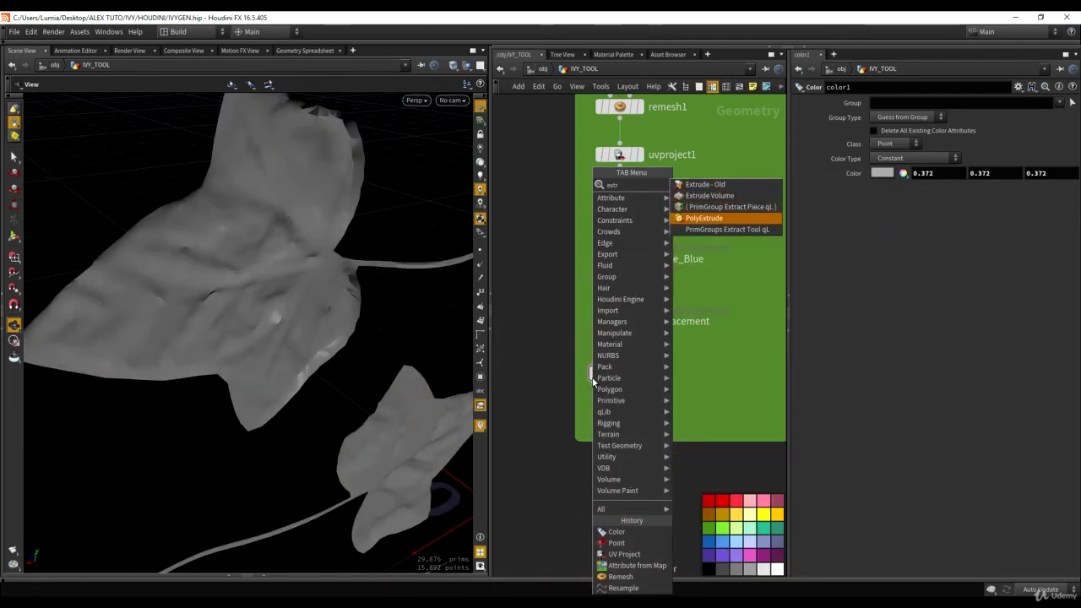
key(Return)
click(614, 419)
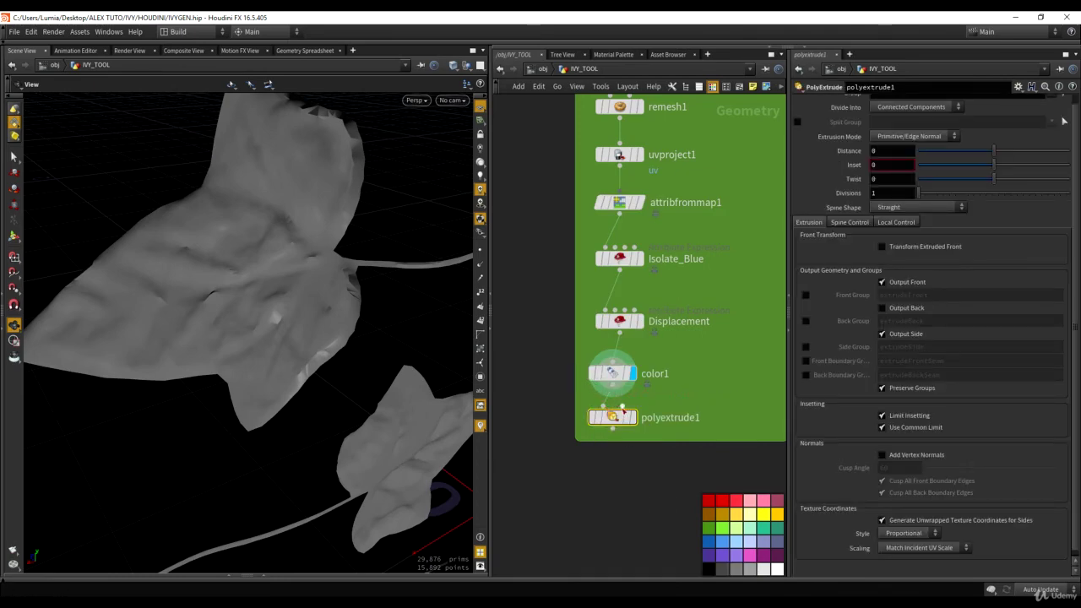
click(631, 417)
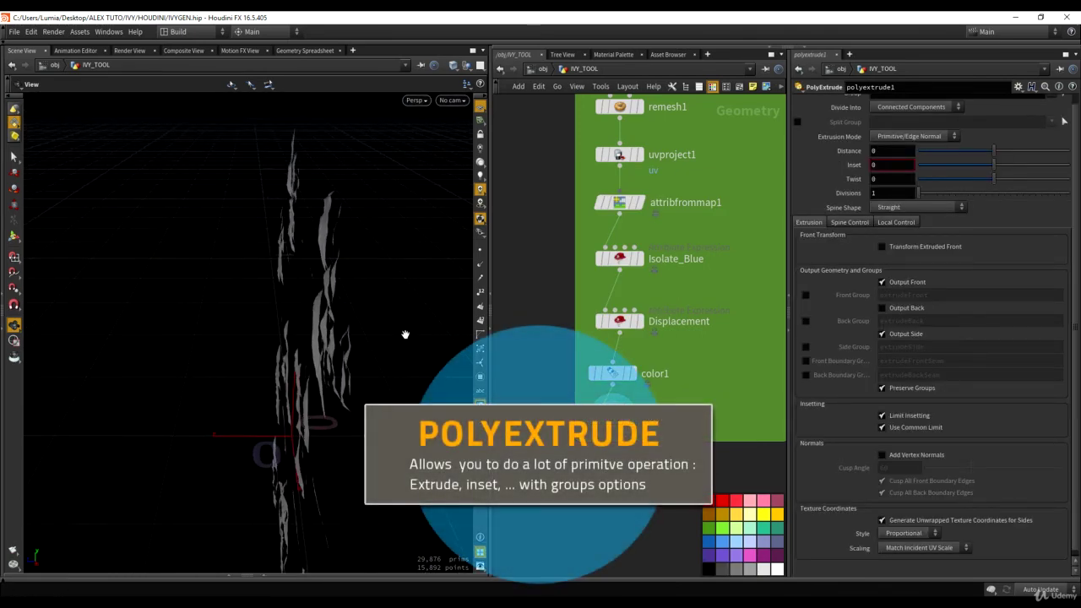
click(883, 308)
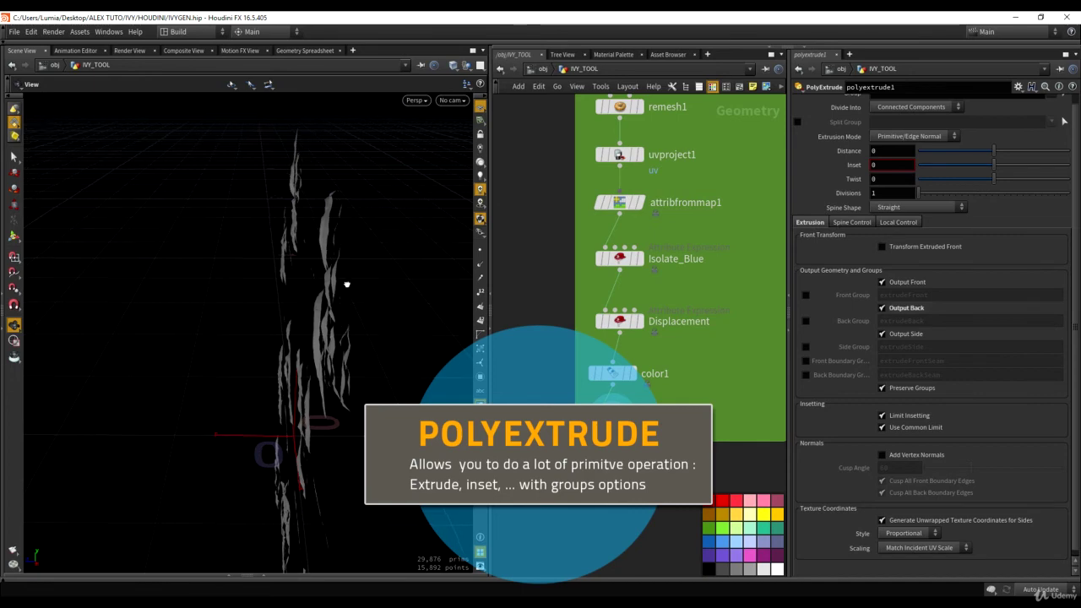
middle_drag(892, 176, 866, 199)
Step: Rewire polyextrude1 between attribfrommap1 and Isolate_Blue, and display color1 at the end of the chain
drag(405, 235, 742, 367)
drag(706, 406, 622, 303)
middle_drag(700, 246, 695, 268)
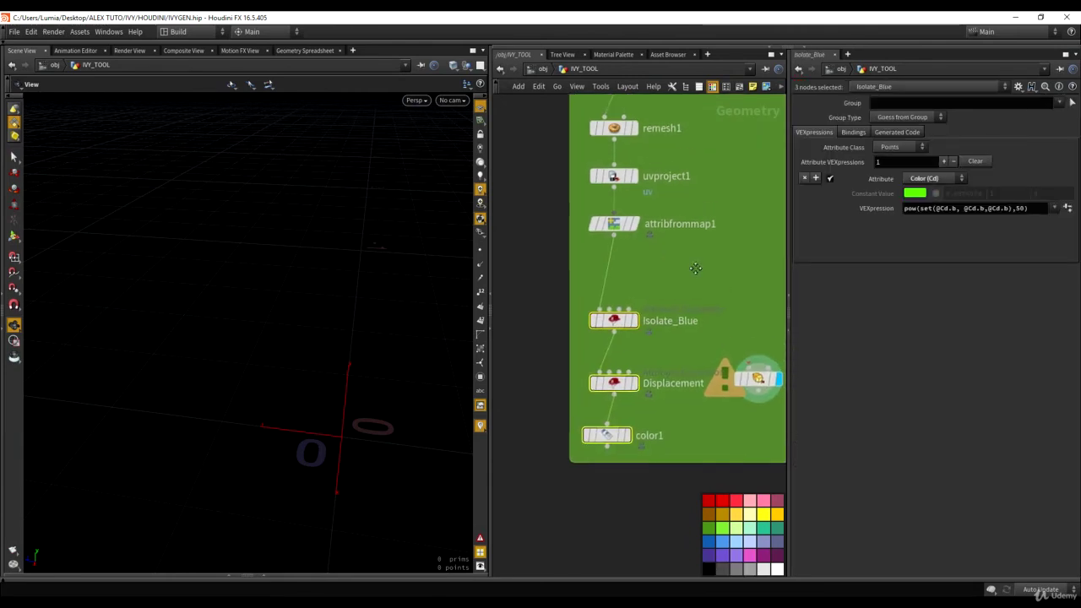
drag(614, 224, 606, 266)
middle_drag(768, 357, 728, 393)
drag(716, 413, 606, 340)
click(567, 483)
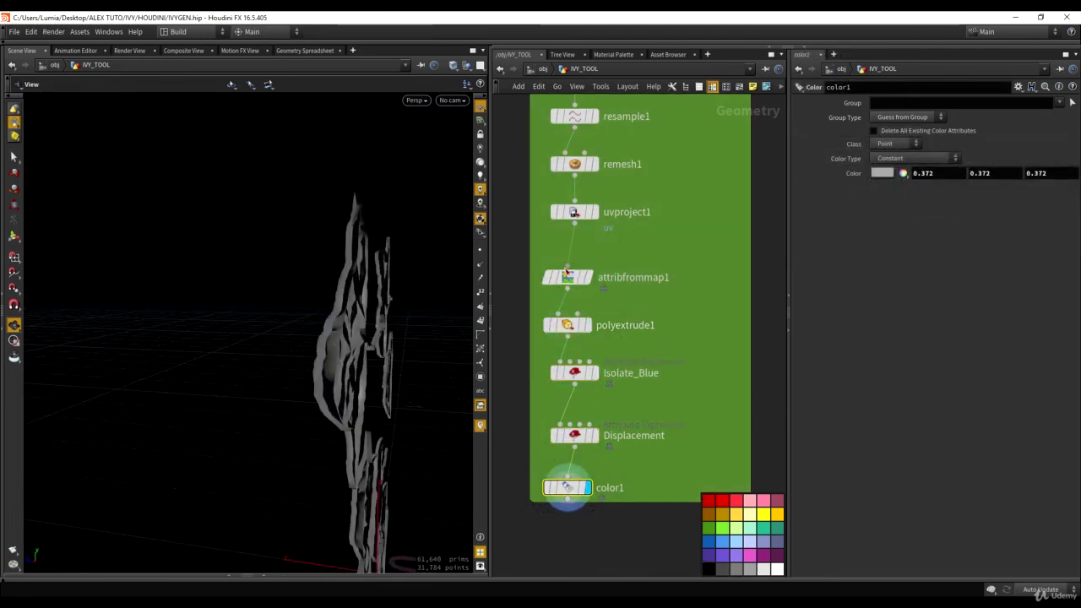
Step: Set polyextrude1's Distance to 0.005 and Divisions to 2, viewing the leaves in wireframe
click(567, 325)
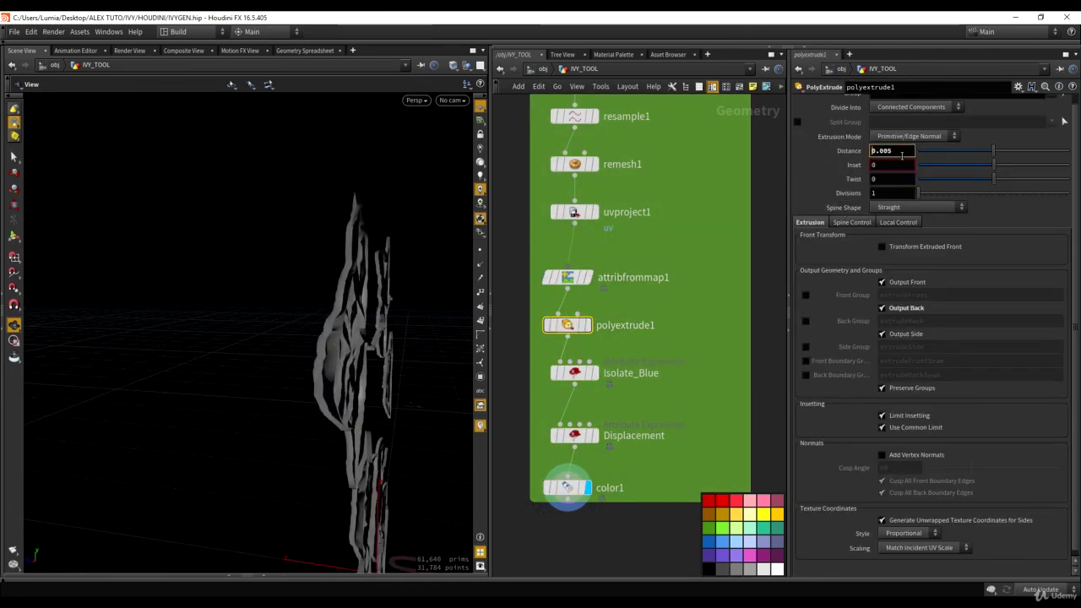
key(Return)
drag(239, 281, 371, 232)
key(shift+w)
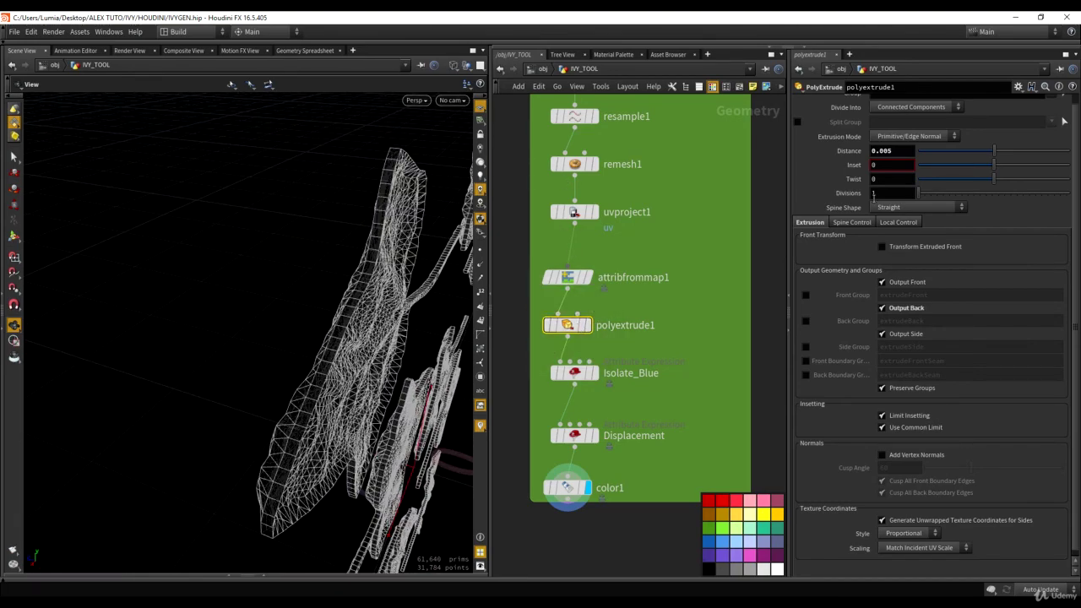
text(2)
key(Return)
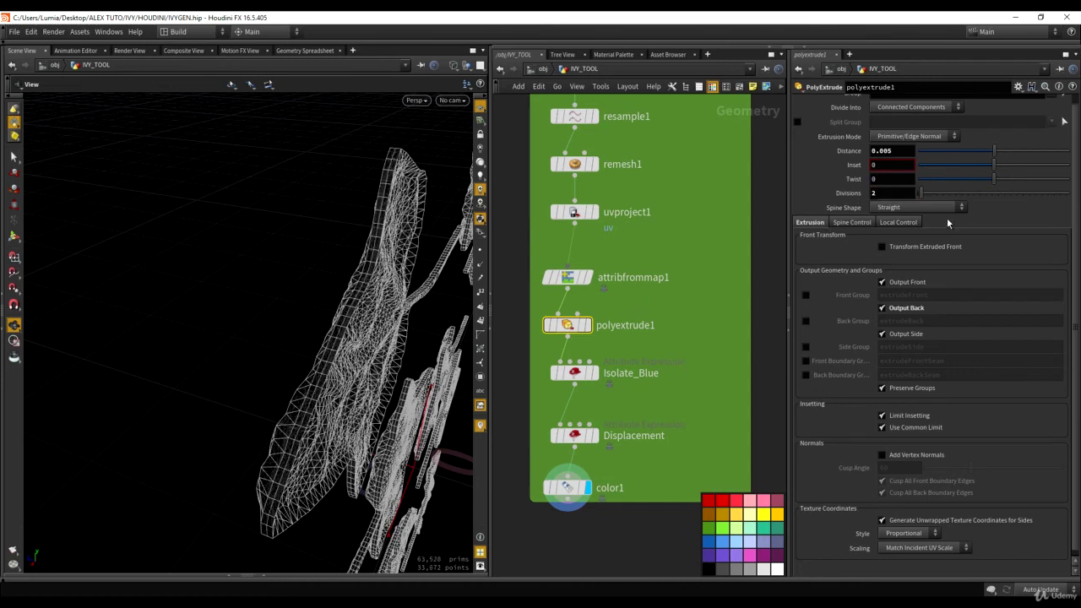
Step: Add a Smooth node after color1, align it below, and display it
middle_drag(667, 468, 681, 388)
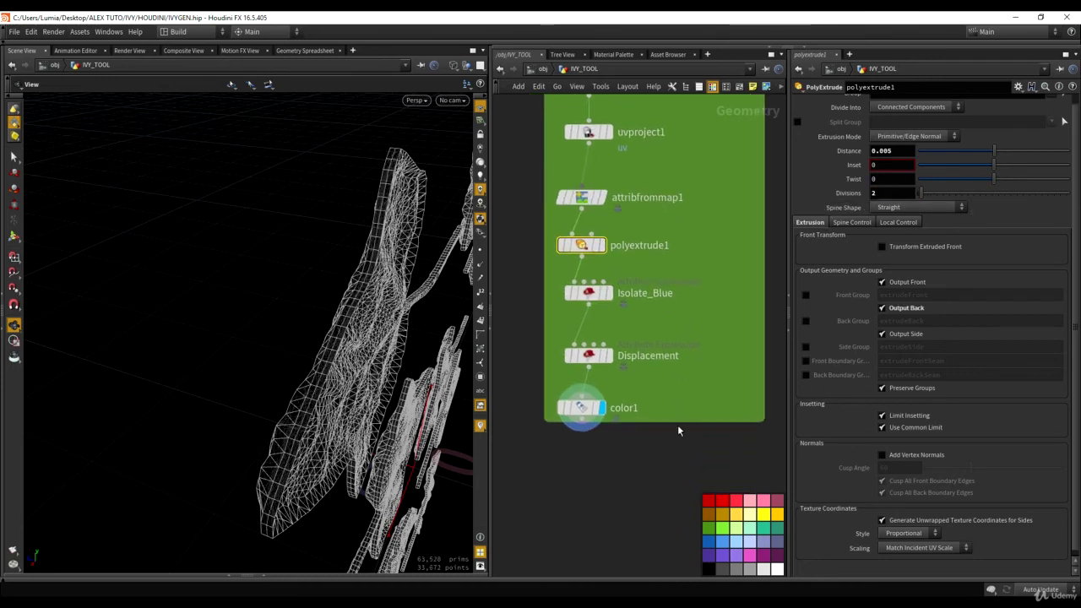
key(Tab)
text(sm)
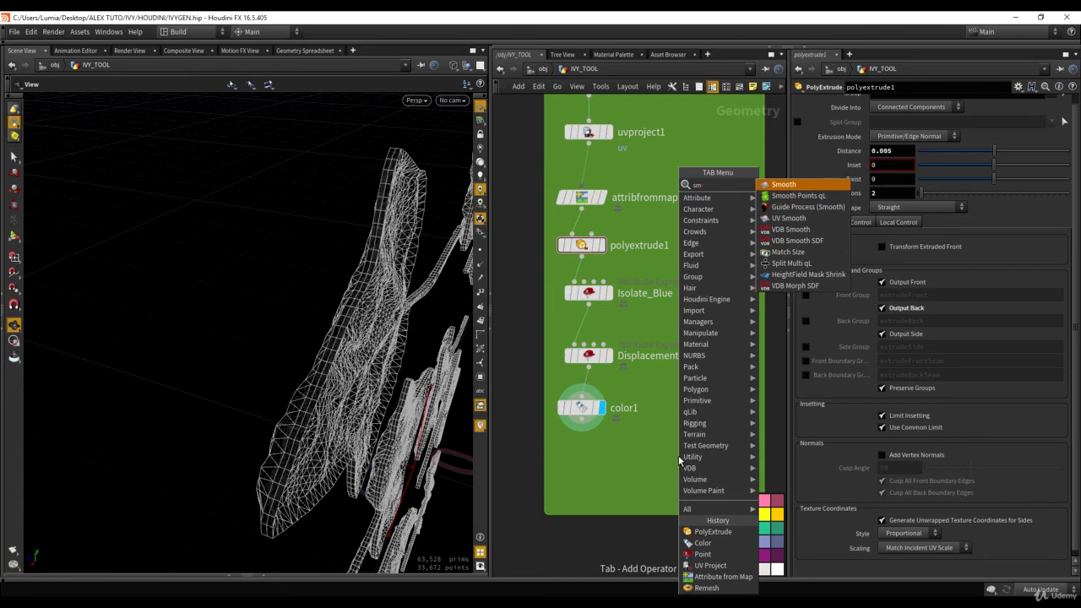
key(Return)
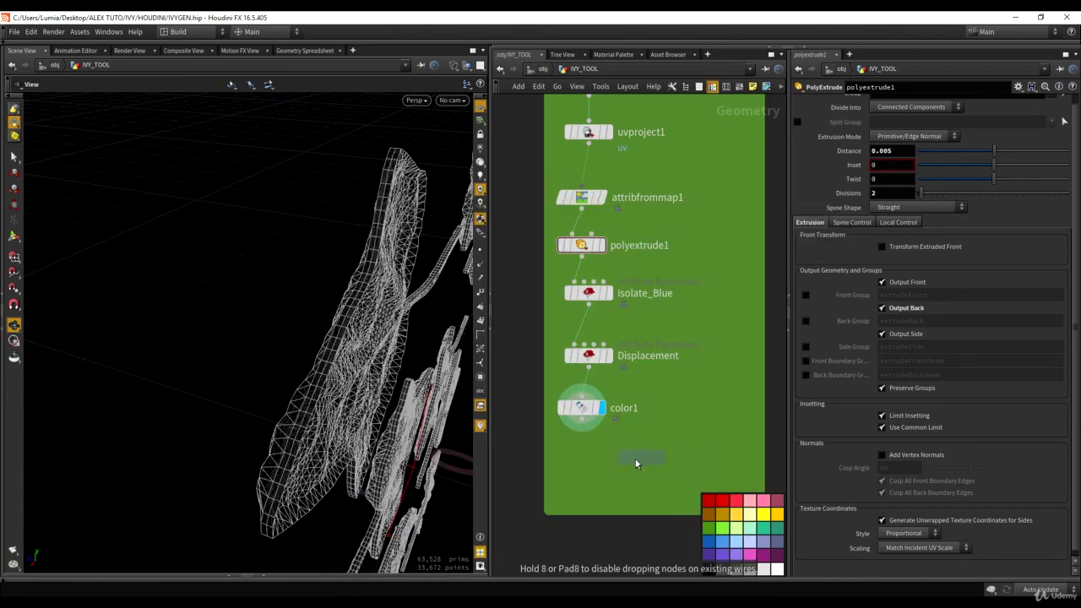
click(568, 460)
click(589, 461)
drag(570, 462, 584, 457)
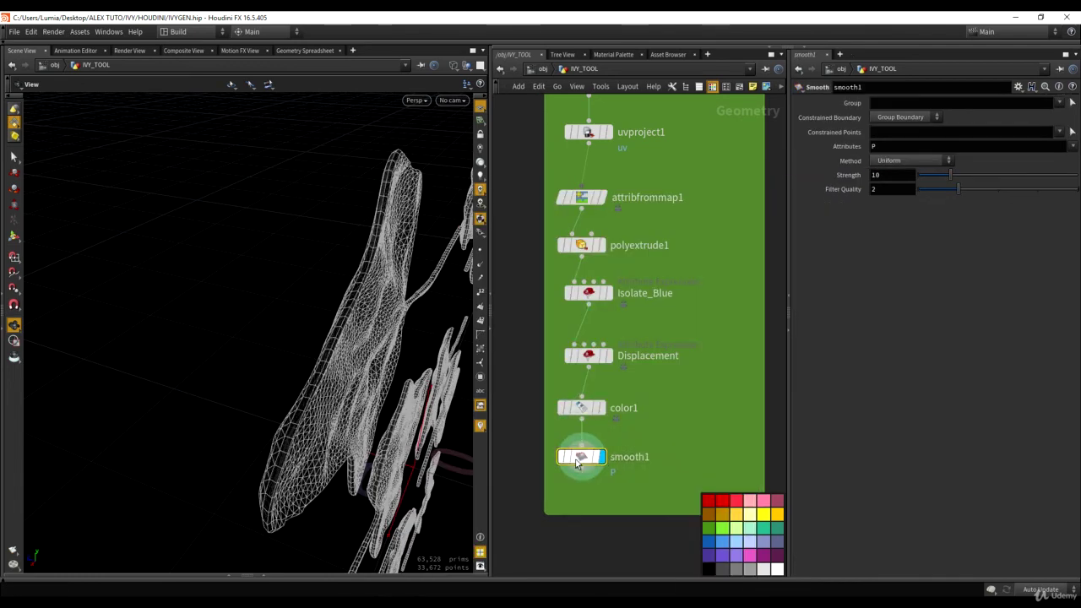
Step: Return the viewport to shaded display and set smooth1's Strength to 4.4
drag(427, 359, 350, 336)
key(shift+w)
middle_drag(350, 335, 193, 267)
scroll(193, 268, down, 4)
drag(193, 267, 228, 331)
mouse_move(935, 175)
mouse_down()
mouse_move(916, 170)
mouse_move(932, 175)
mouse_up()
scroll(343, 449, down, 5)
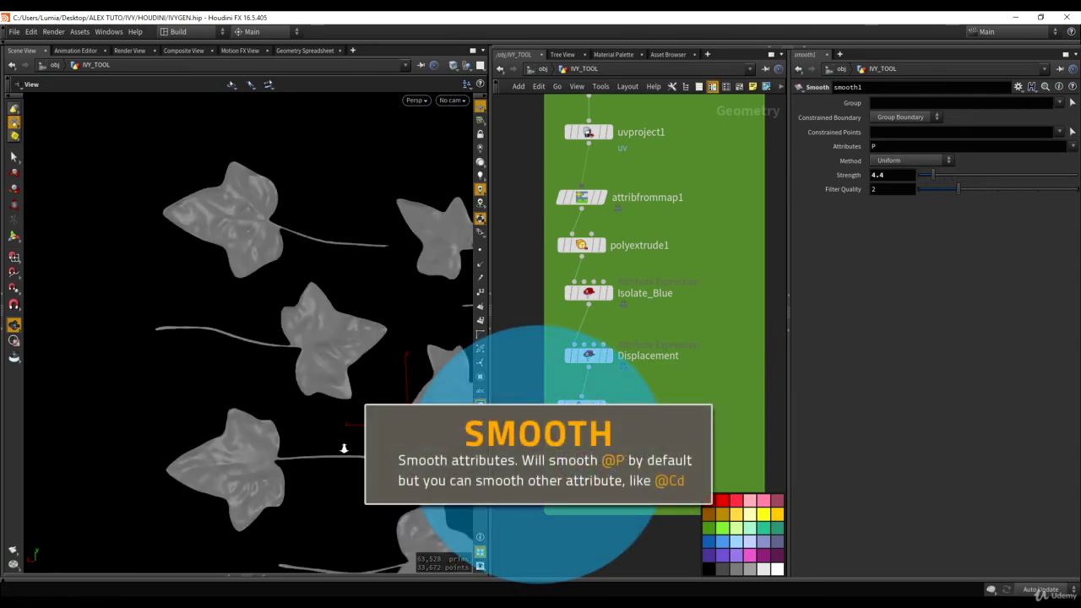
Step: Show the leaves in wireframe, then add and display a PolyReduce node after smooth1
mouse_move(343, 449)
mouse_down()
mouse_move(320, 374)
mouse_move(232, 319)
mouse_move(405, 350)
mouse_move(306, 321)
mouse_move(313, 338)
mouse_move(330, 279)
mouse_move(256, 325)
mouse_up()
key(w)
key(Tab)
text(p)
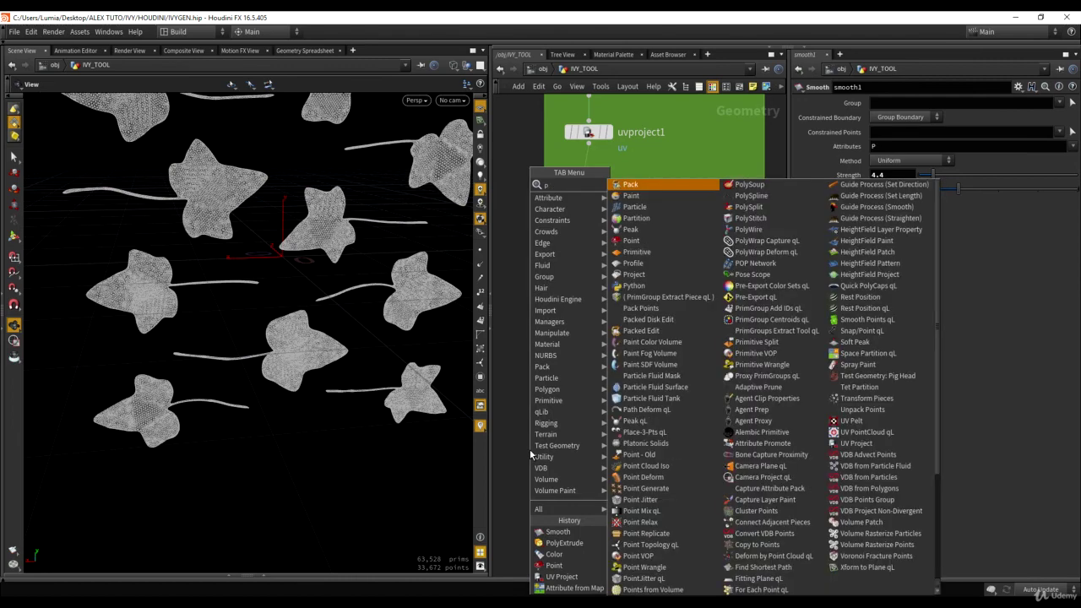
text(olyred)
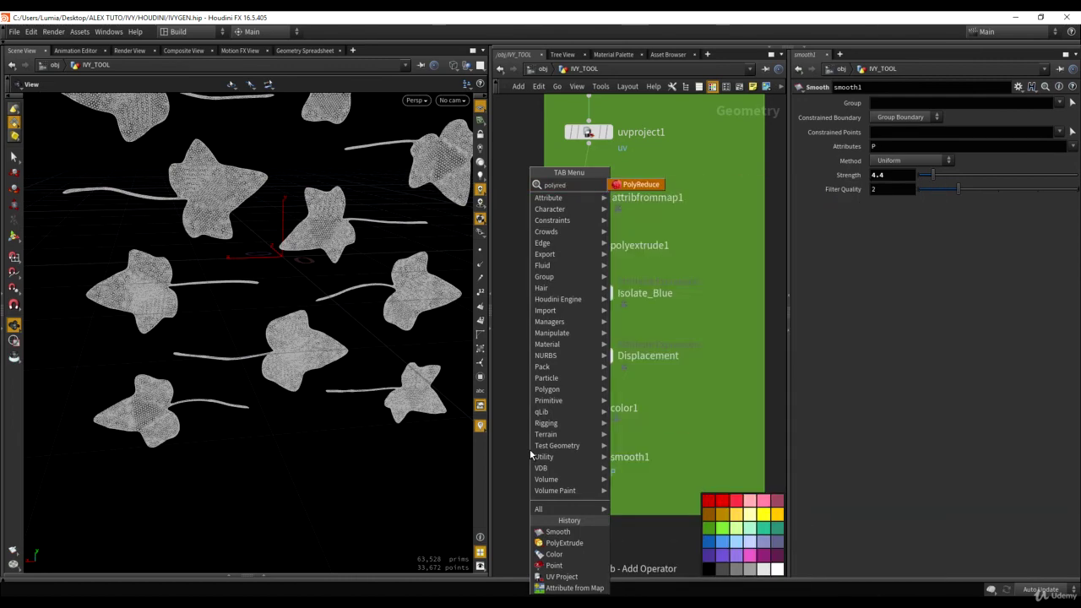
key(Return)
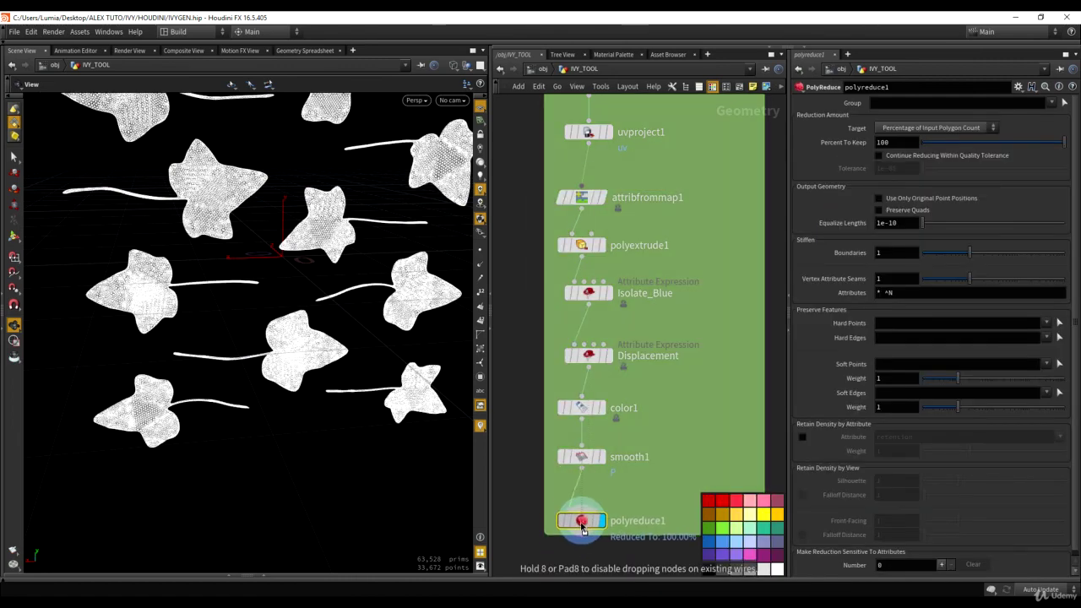
click(581, 508)
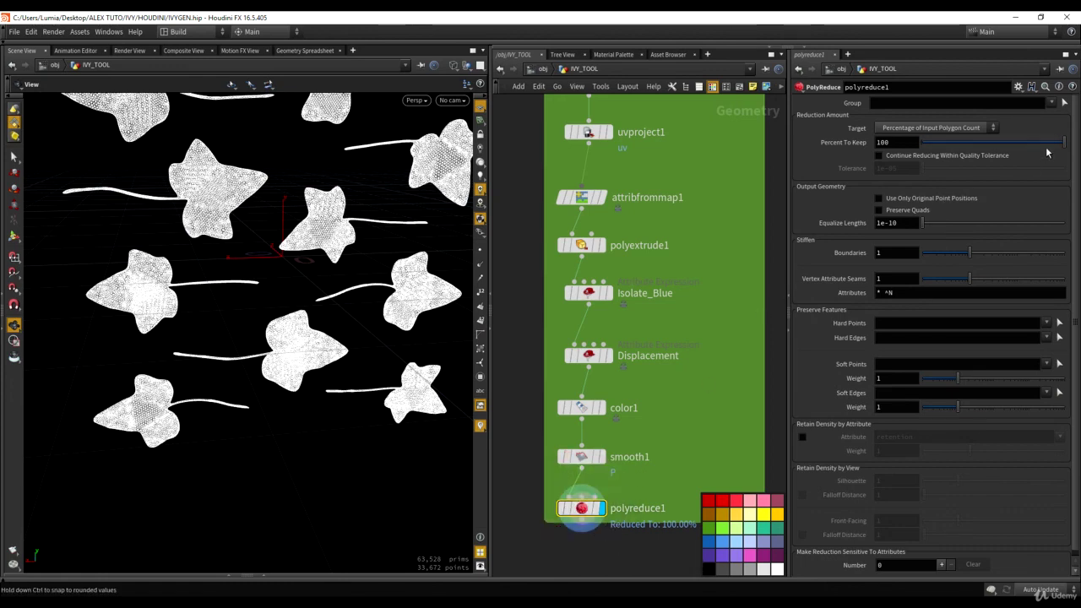
Step: Set polyreduce1's Percent To Keep to 20 and compare the leaves in wireframe and shaded display
middle_drag(679, 563, 725, 479)
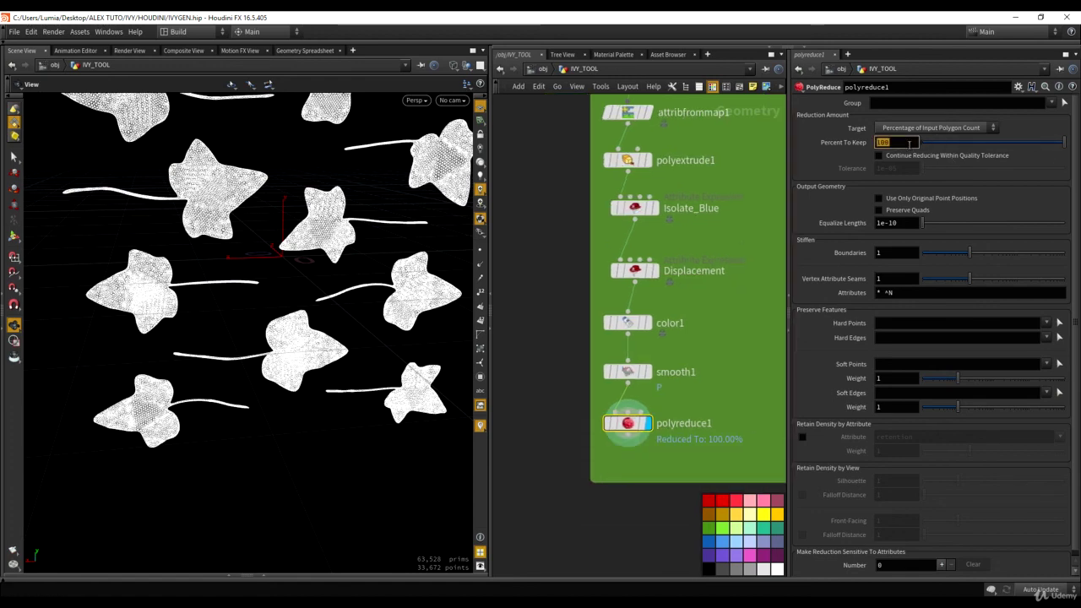
key(shift+w)
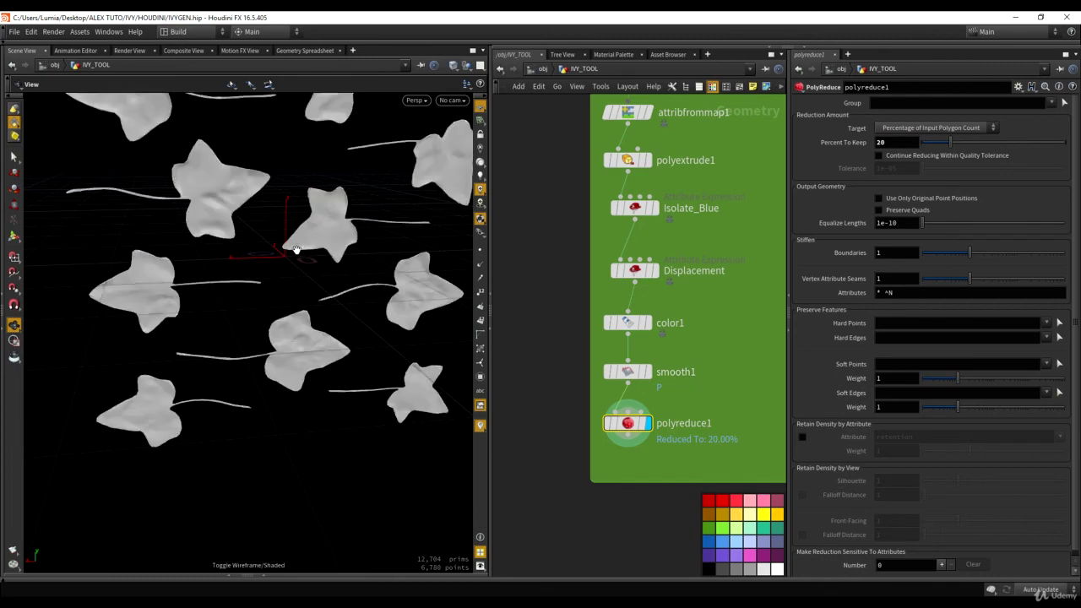
mouse_move(295, 246)
mouse_down()
mouse_move(287, 328)
mouse_move(217, 270)
mouse_move(248, 251)
mouse_move(280, 383)
mouse_move(276, 362)
mouse_move(320, 306)
mouse_move(316, 371)
mouse_up()
key(w)
key(w)
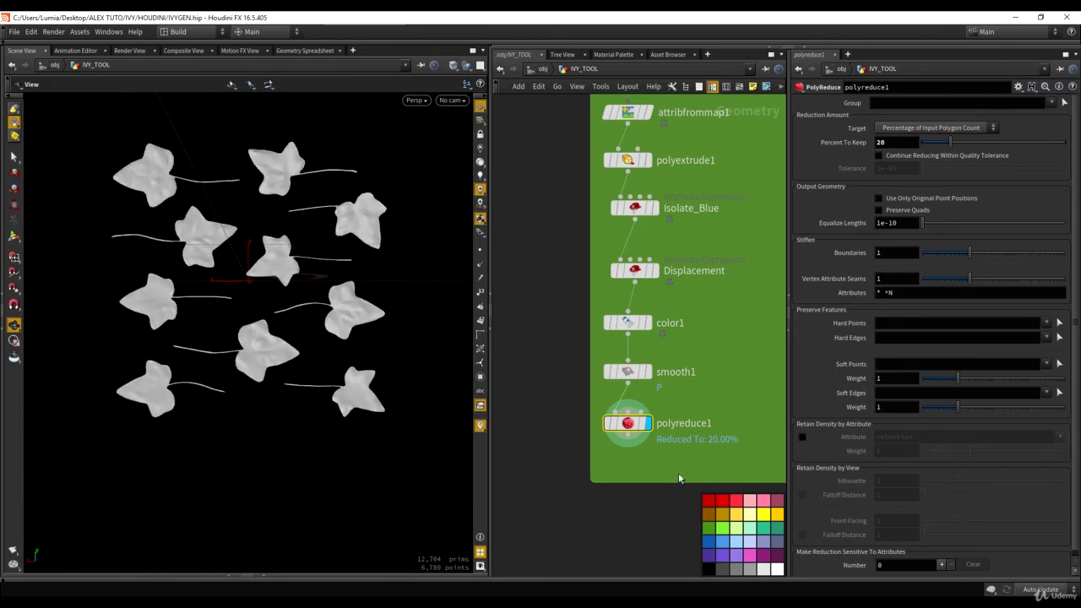
Step: Add a Null node below polyreduce1, display it, and rename it OUT_Leaves
key(Tab)
text(nu)
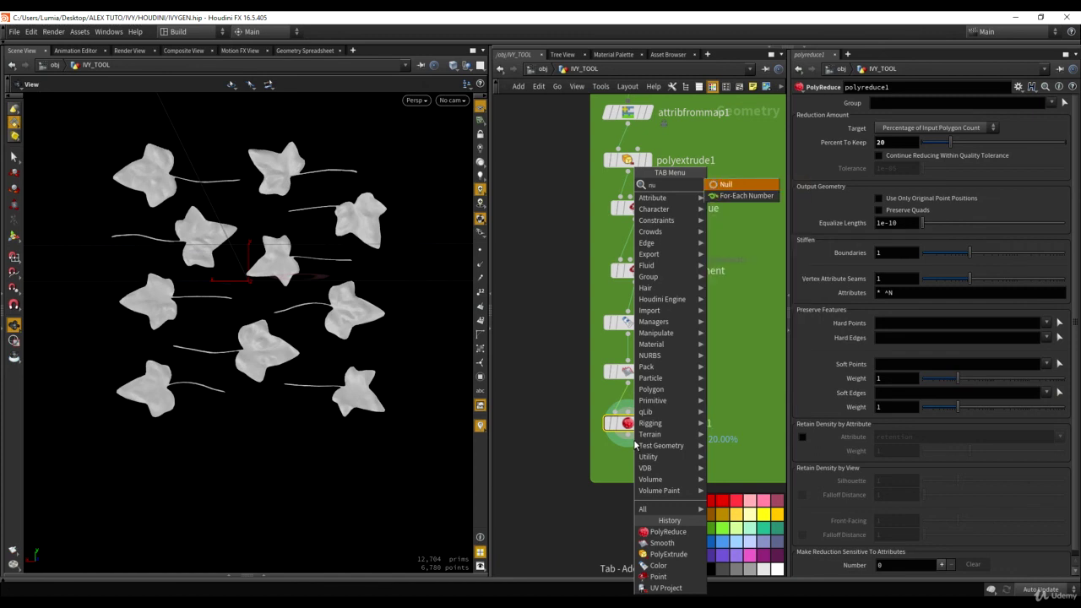
key(Return)
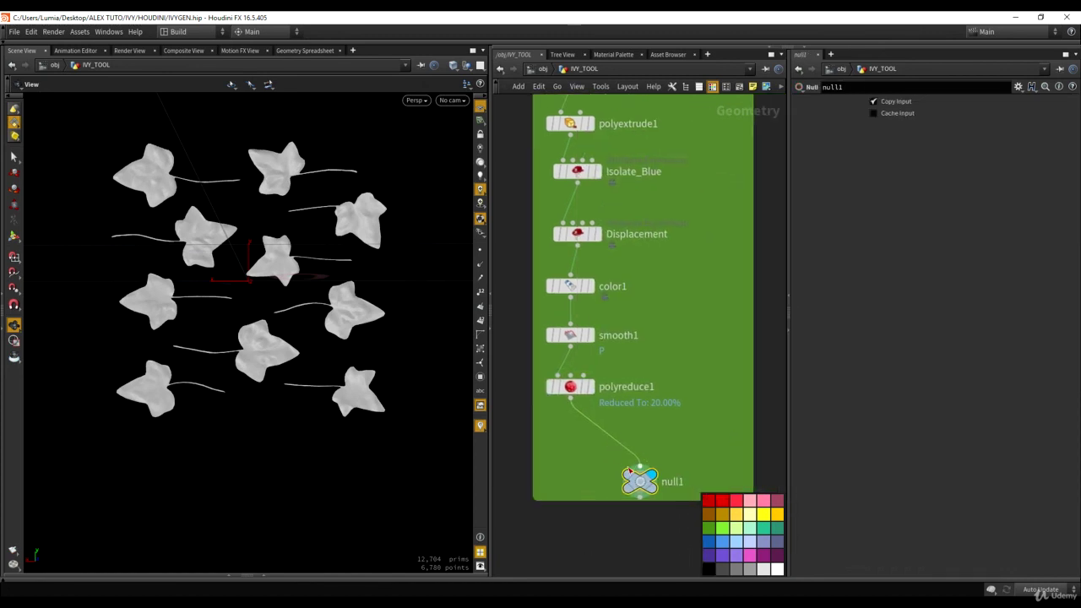
drag(572, 462, 567, 459)
click(610, 456)
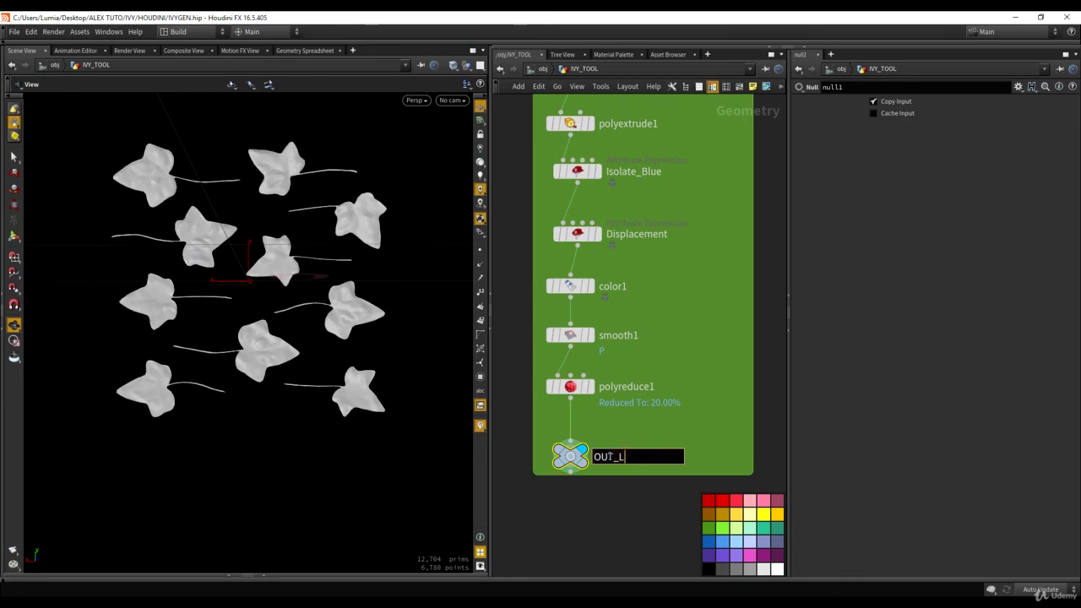
text(OUT_Leaves)
key(Return)
key(h)
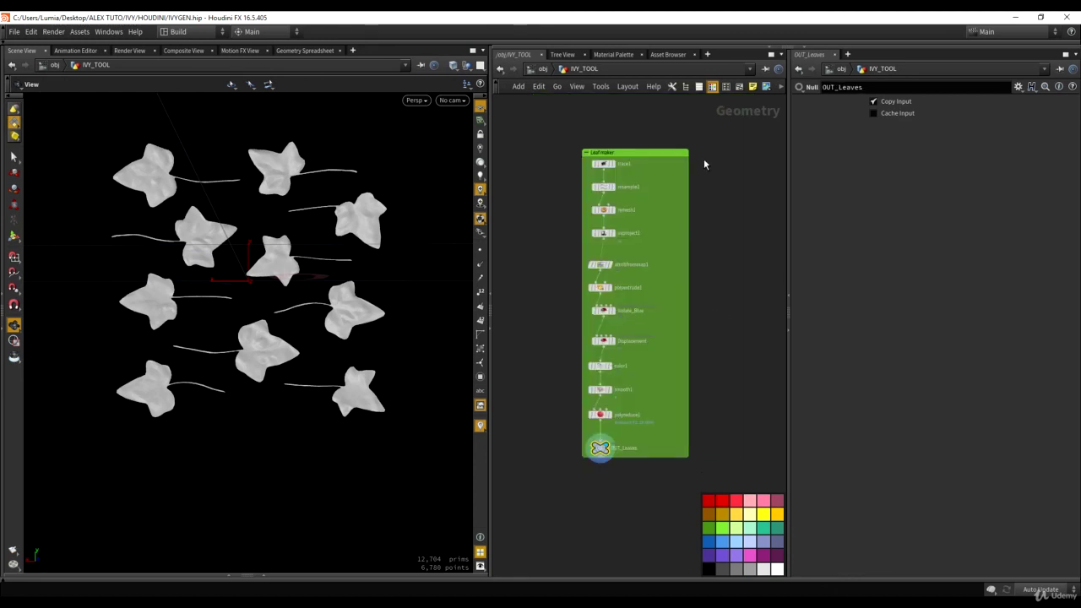
Step: Select all the nodes in the leaf network box and examine the finished leaves from several angles
drag(708, 141, 535, 498)
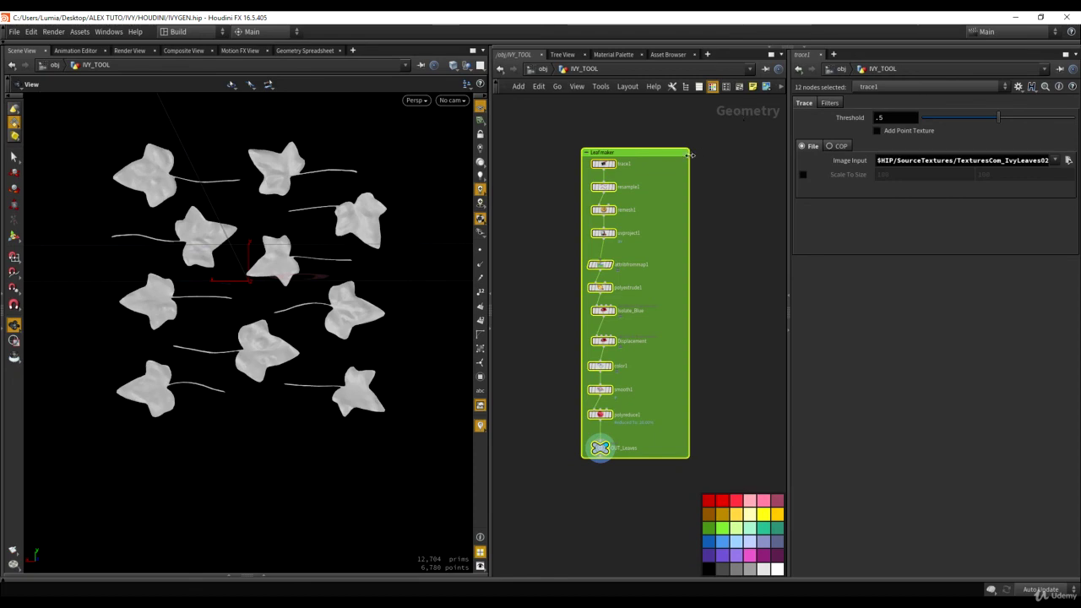
right_drag(317, 216, 292, 191)
middle_drag(291, 191, 349, 235)
drag(350, 235, 217, 270)
right_drag(217, 270, 284, 183)
drag(284, 183, 248, 322)
right_drag(248, 321, 210, 364)
middle_drag(210, 364, 247, 351)
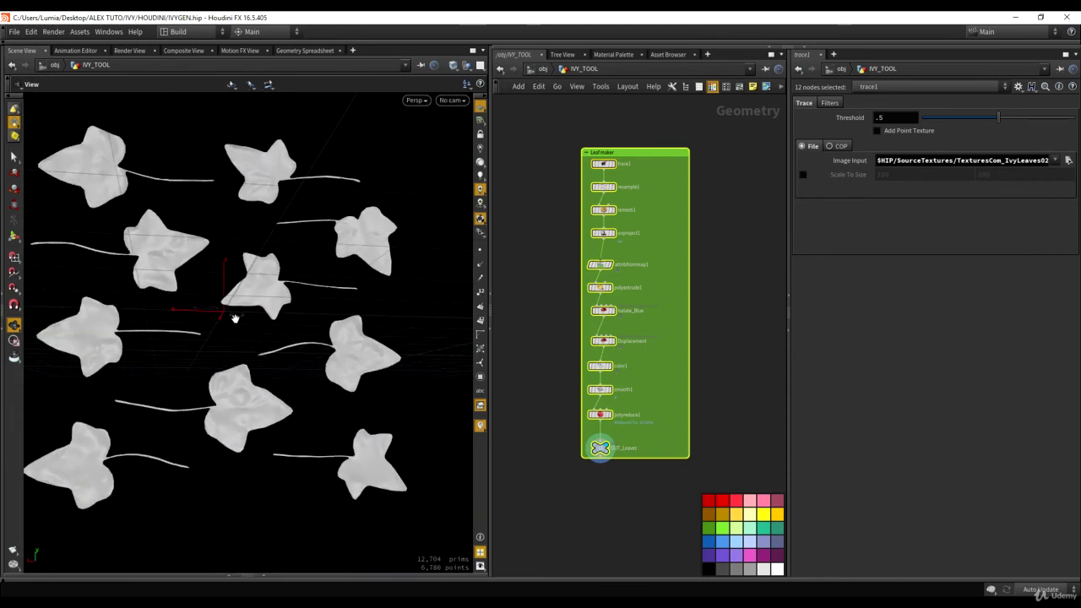
scroll(228, 304, down, 3)
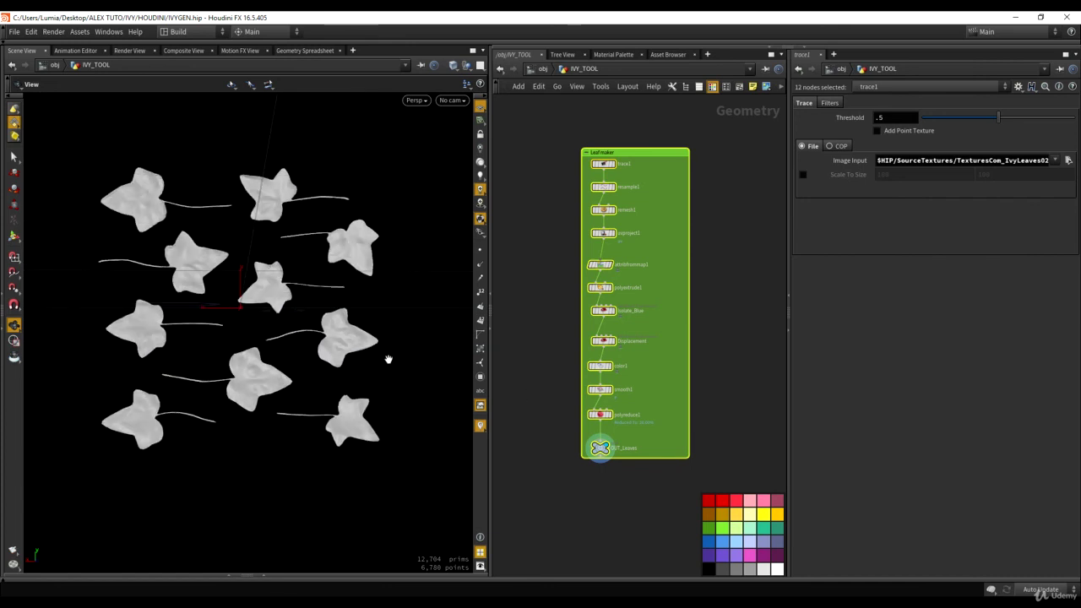
drag(233, 292, 263, 342)
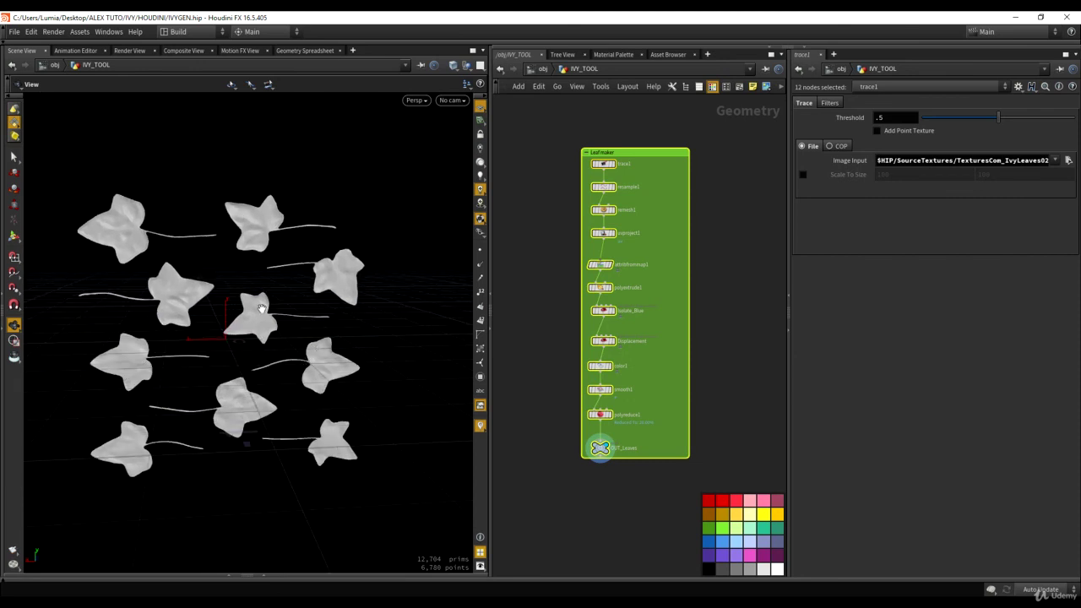